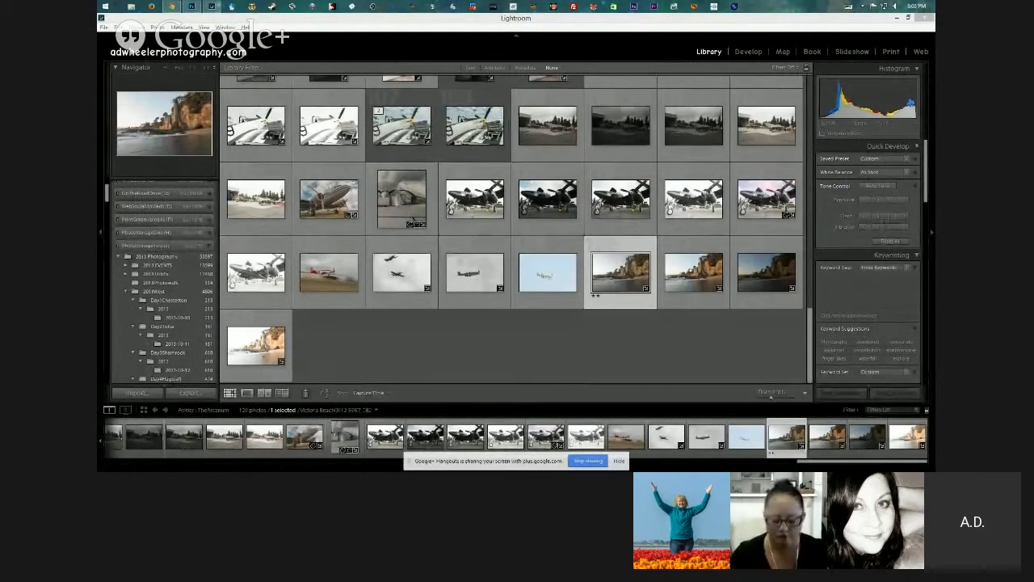
Open the merged Victoria Beach image in Loupe view and inspect the waves and rocky shoreline up close
left_click(616, 463)
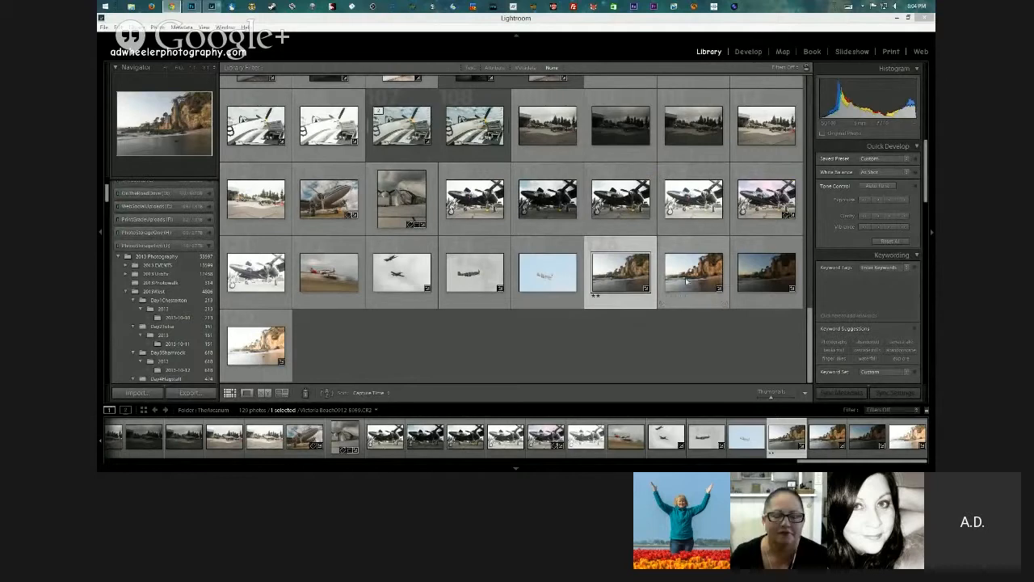
left_click(246, 393)
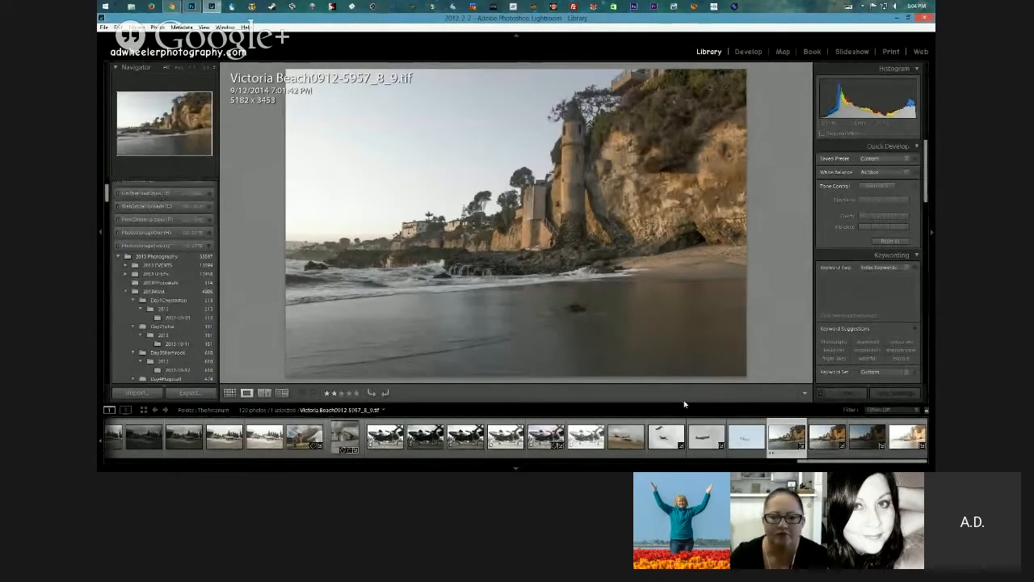
left_click(444, 267)
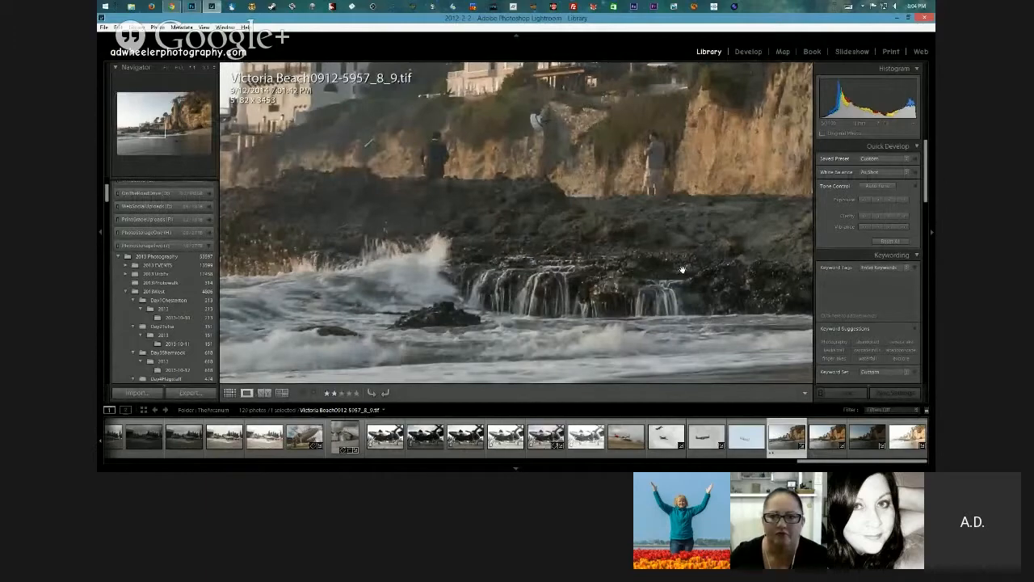
left_click_drag(696, 271, 116, 344)
Remove the merged photo Victoria Beach0912-5957_8_9.tif from Lightroom without deleting it from disk
right_click(775, 441)
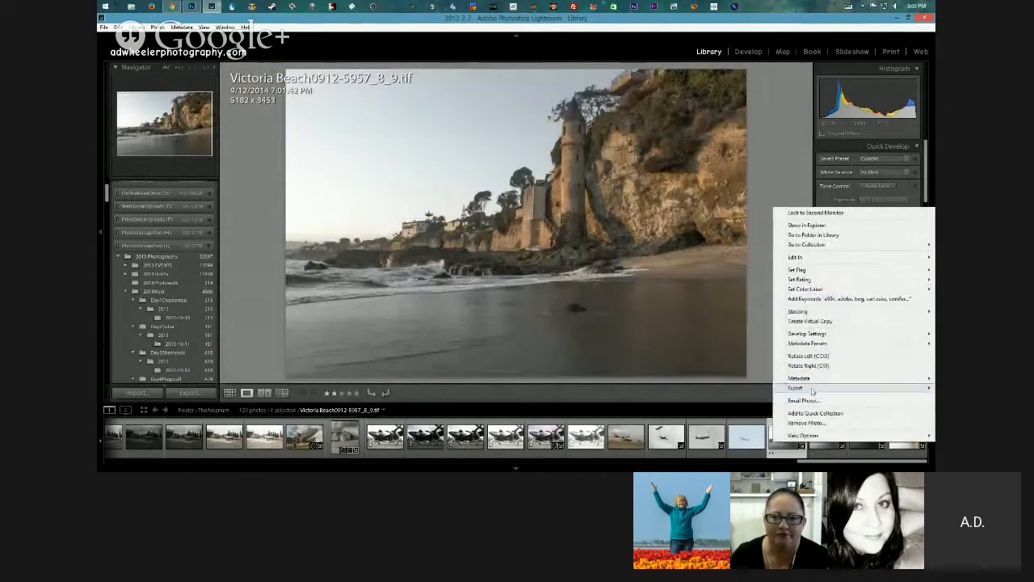
left_click(807, 423)
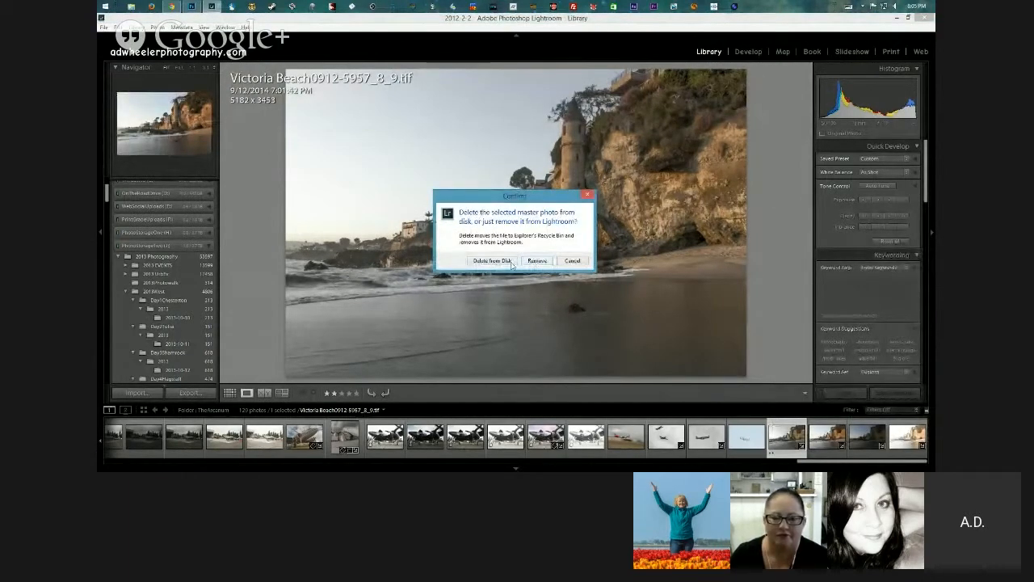
left_click(532, 262)
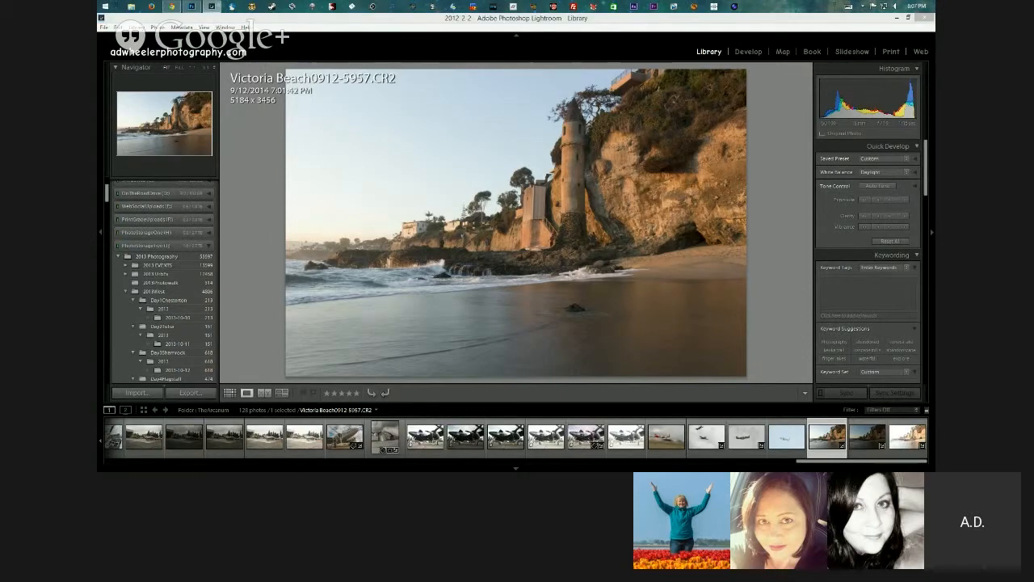
Switch to the browser, review the Photomatix products on HDRsoft's Download page, and return to Lightroom
left_click_drag(935, 16, 270, 2)
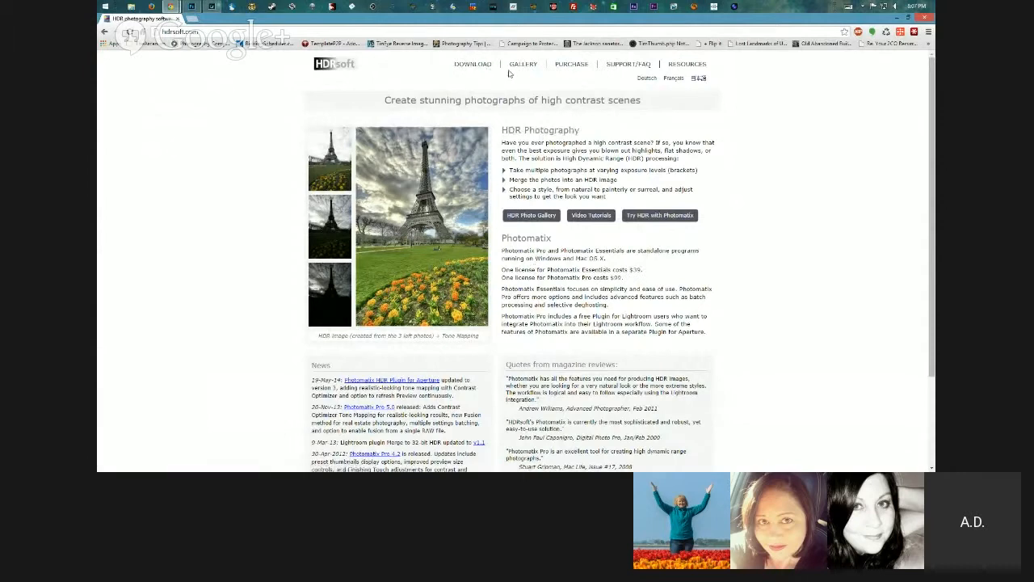
left_click(480, 65)
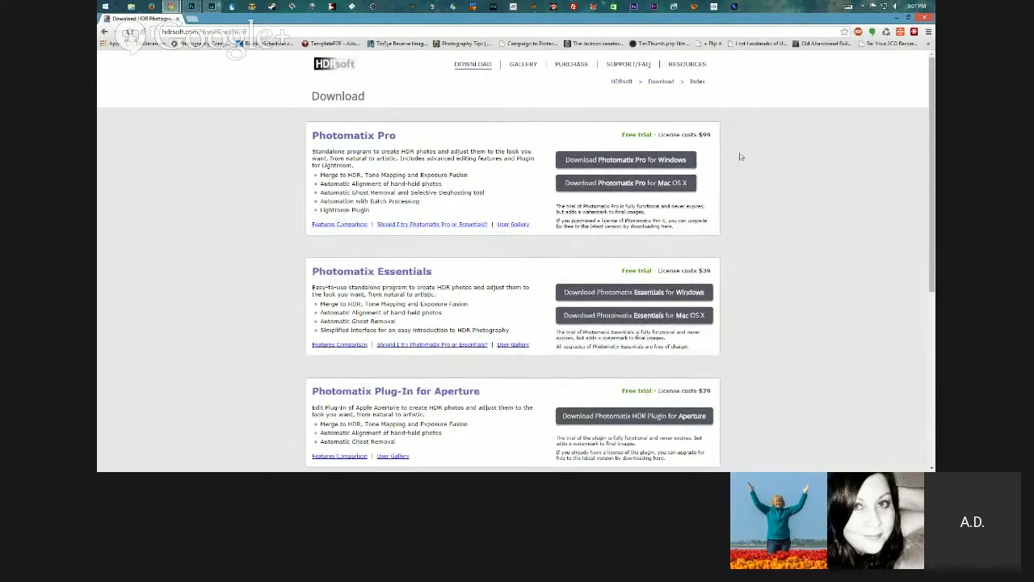
scroll(722, 270, "down", 3)
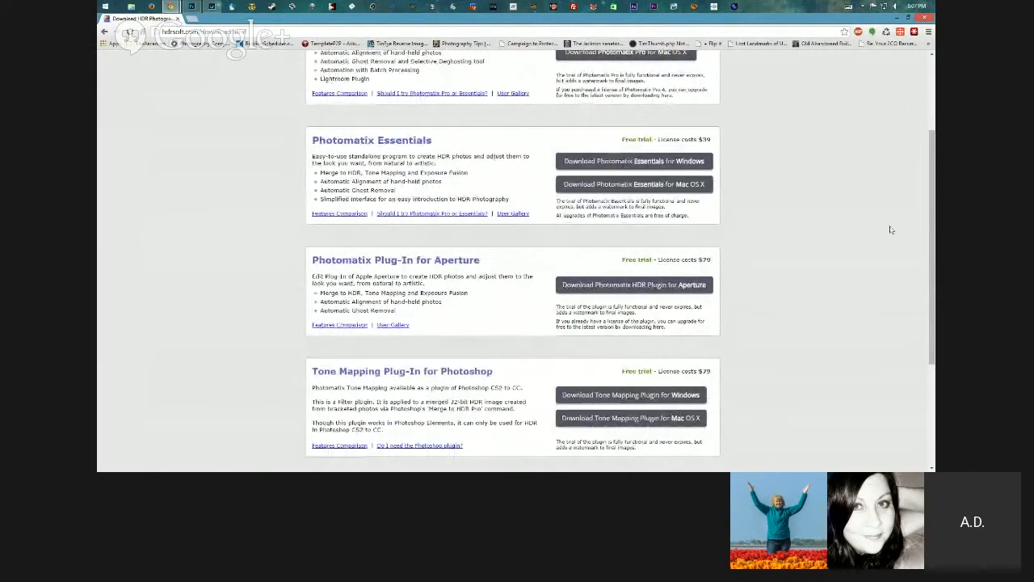
left_click_drag(932, 233, 923, 349)
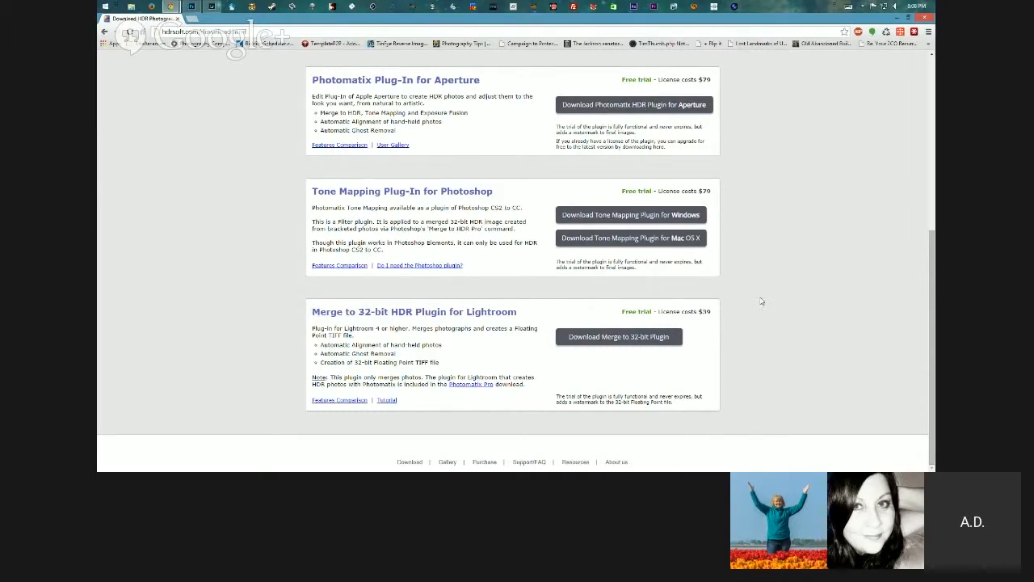
scroll(447, 201, "up", 3)
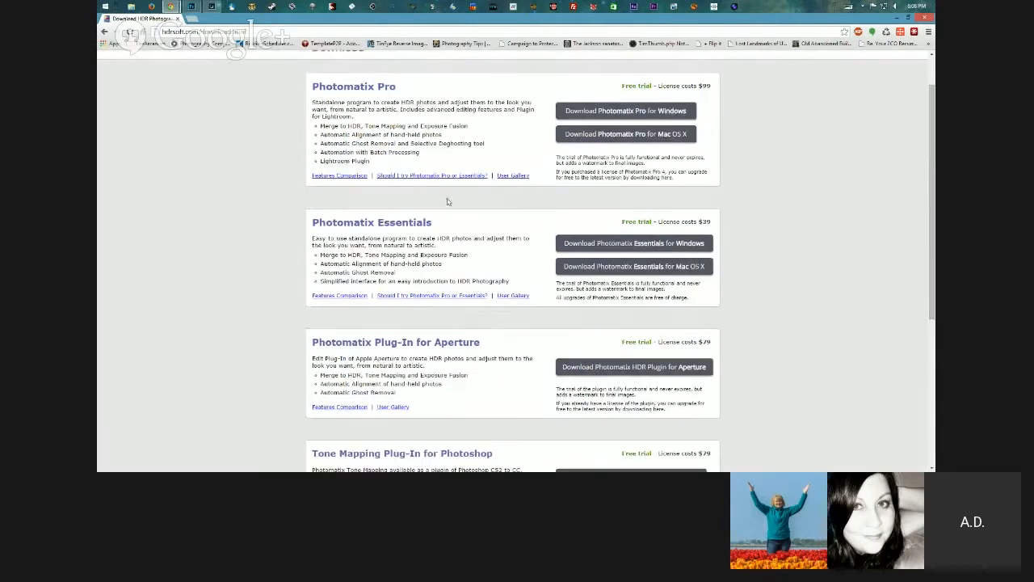
scroll(466, 368, "down", 3)
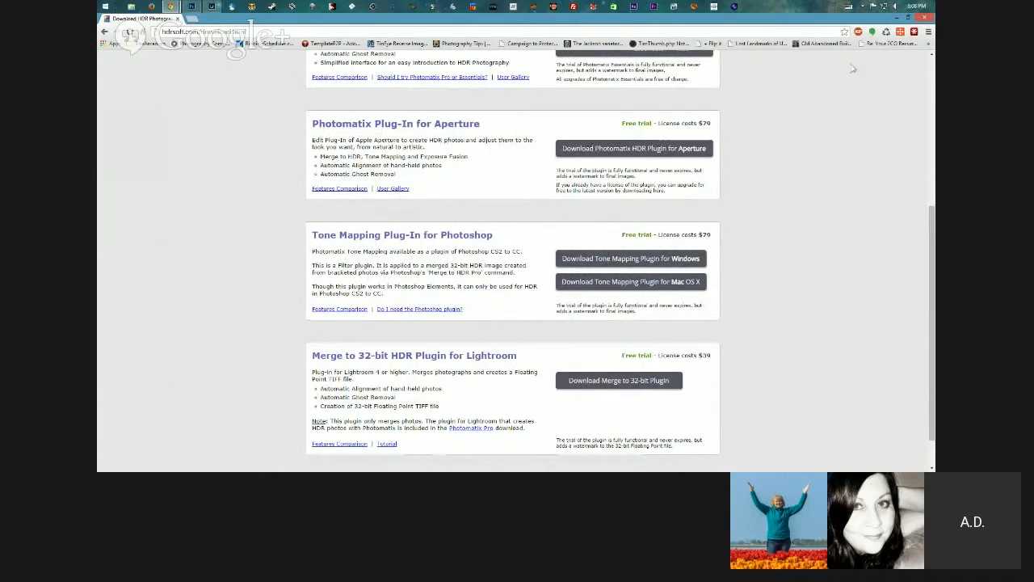
left_click(896, 17)
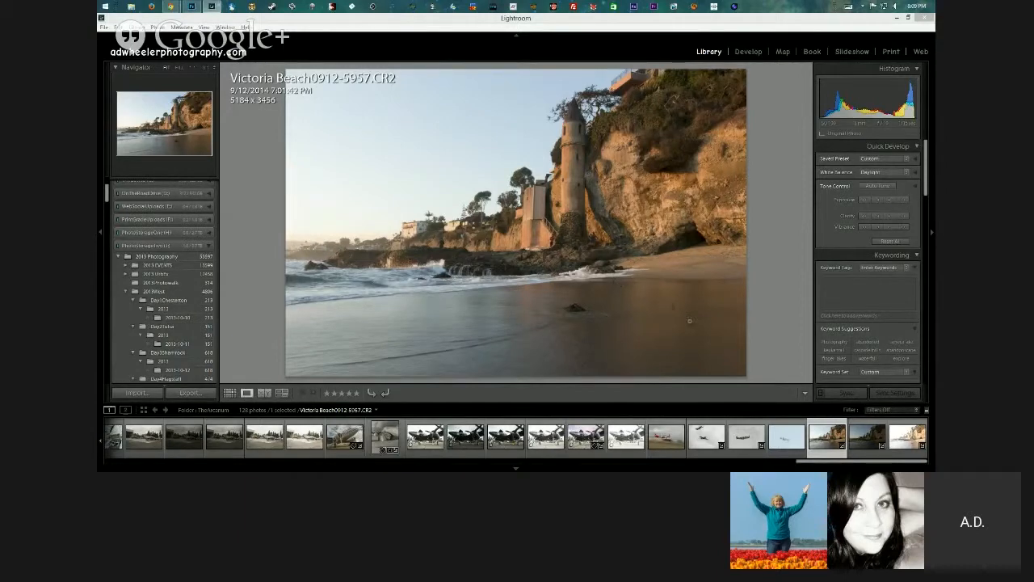
Select the three bracketed Victoria Beach exposures and export them to Photomatix Pro with tripod alignment and the ghost-removal options shown
left_click(868, 438, "ctrl")
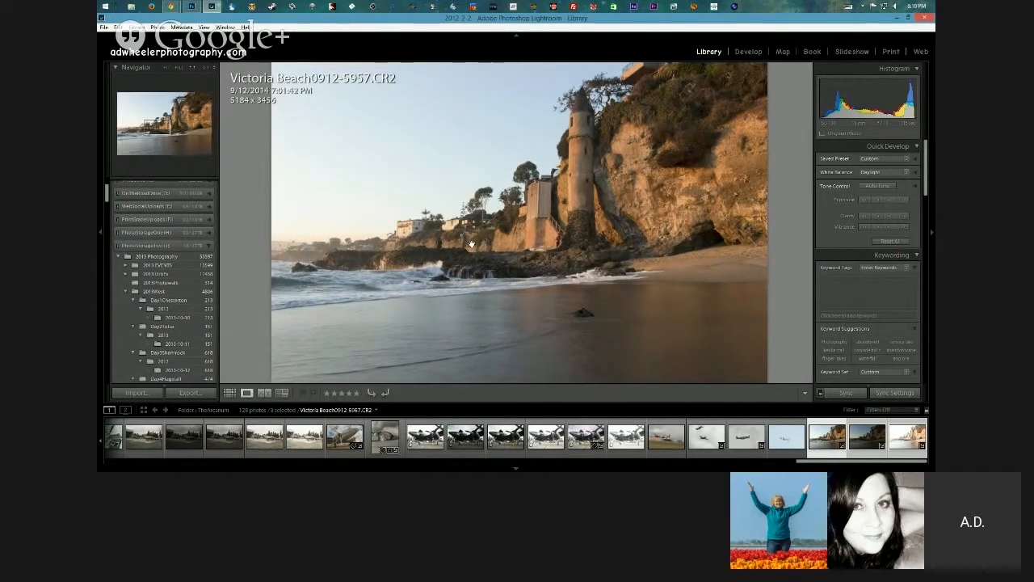
left_click(514, 234)
left_click(540, 220)
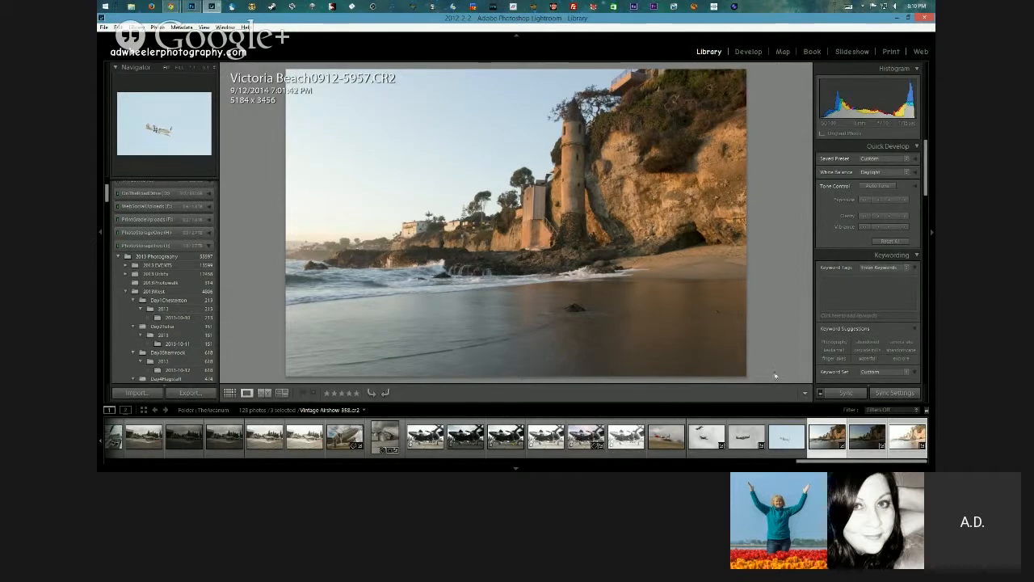
right_click(833, 445)
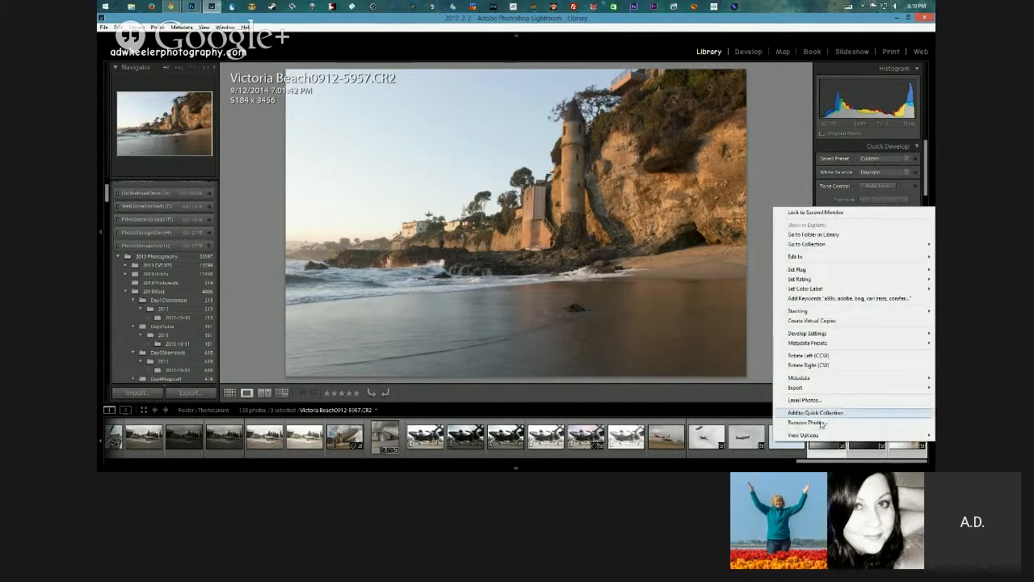
mouse_move(802, 390)
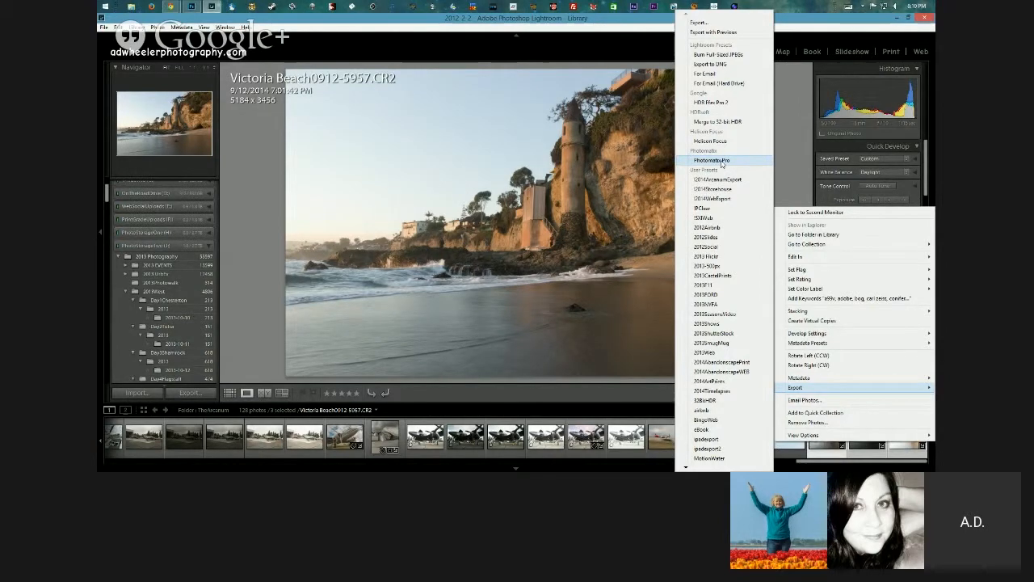
left_click(721, 160)
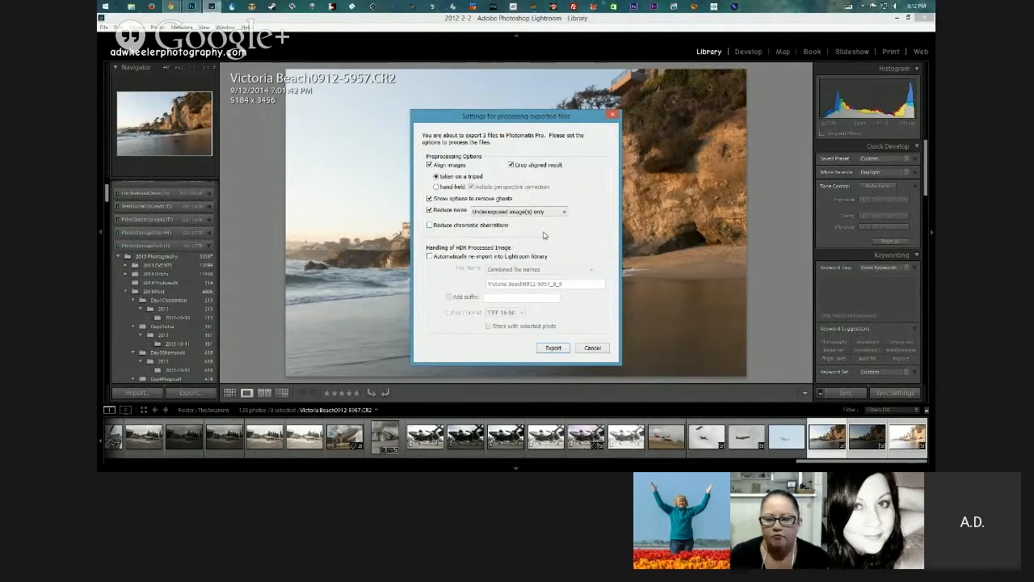
left_click(553, 349)
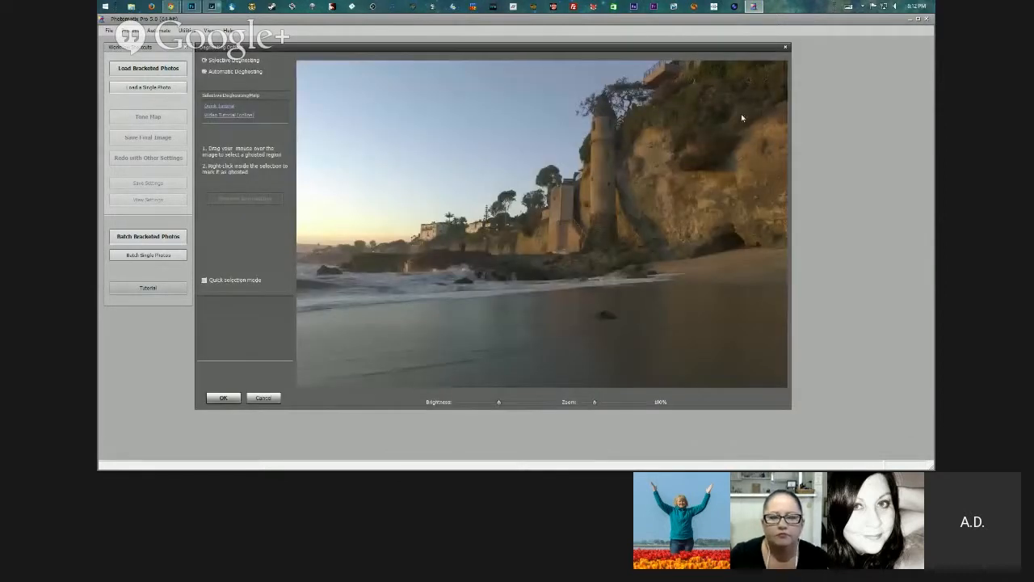
View the Automatic Deghosting settings and return to Selective Deghosting
left_click_drag(347, 46, 379, 56)
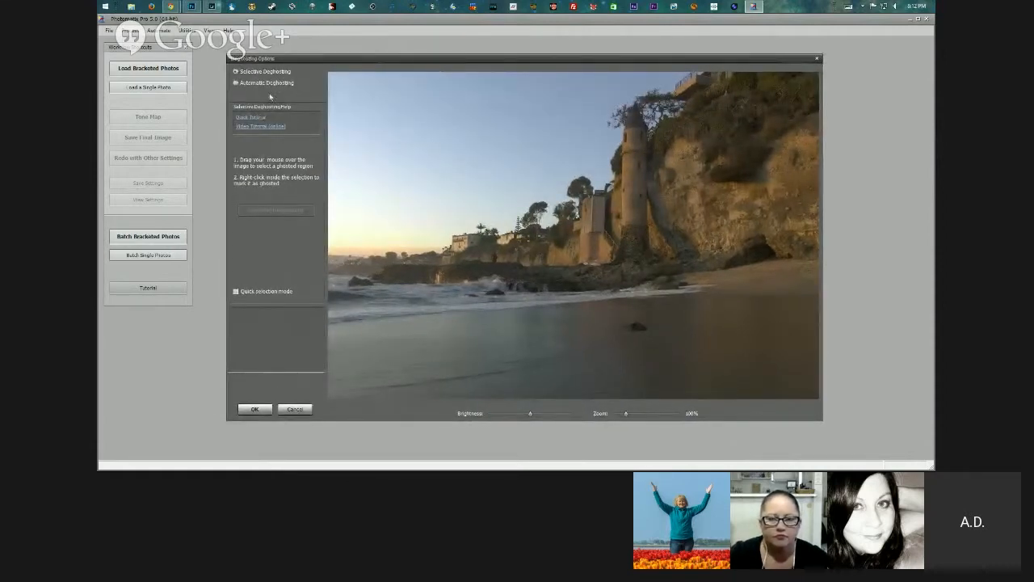
mouse_move(259, 75)
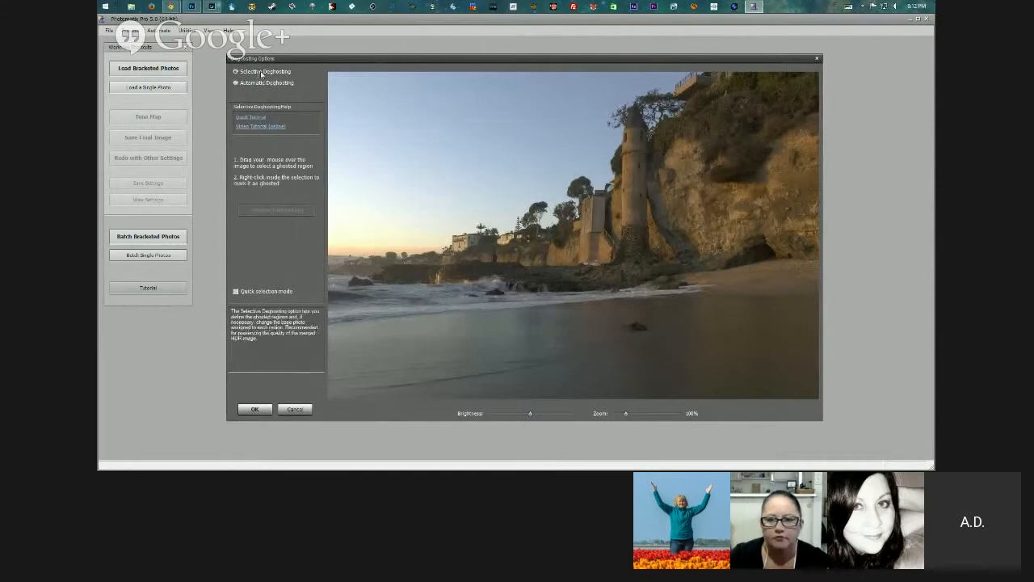
left_click(242, 84)
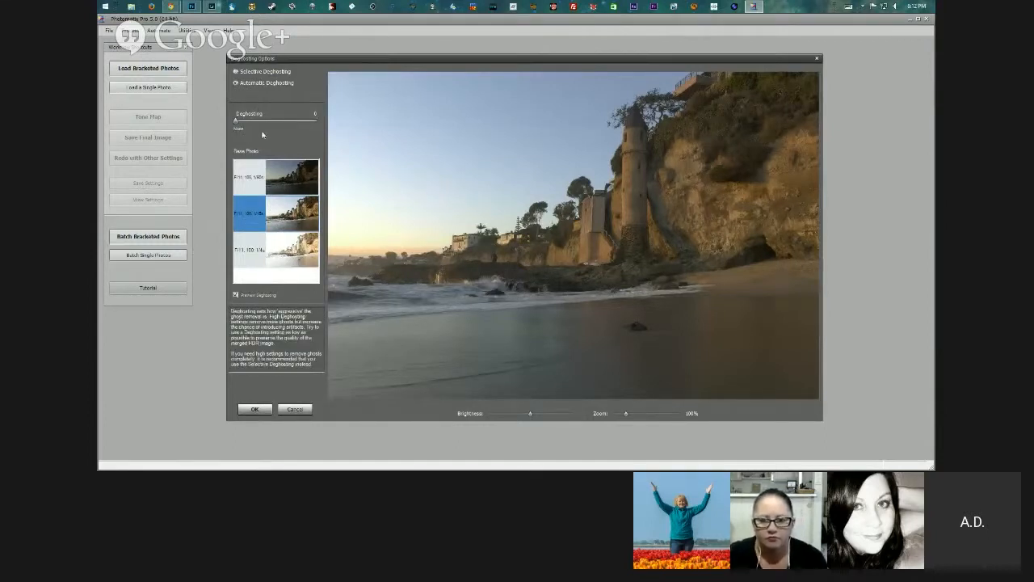
left_click(263, 72)
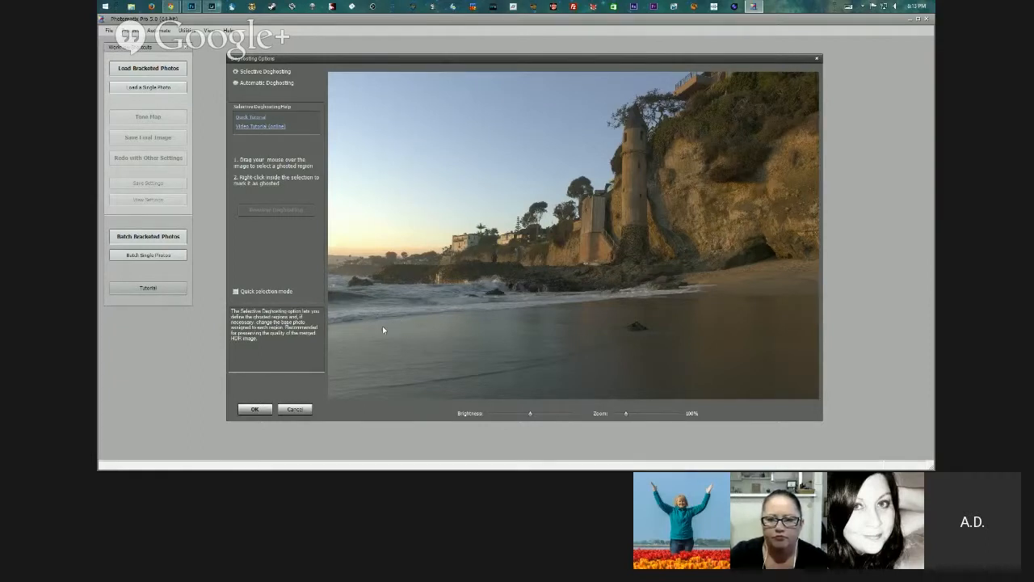
Outline the whole band of breaking waves along the shoreline and mark the selection as a ghosted area
left_click_drag(330, 329, 389, 325)
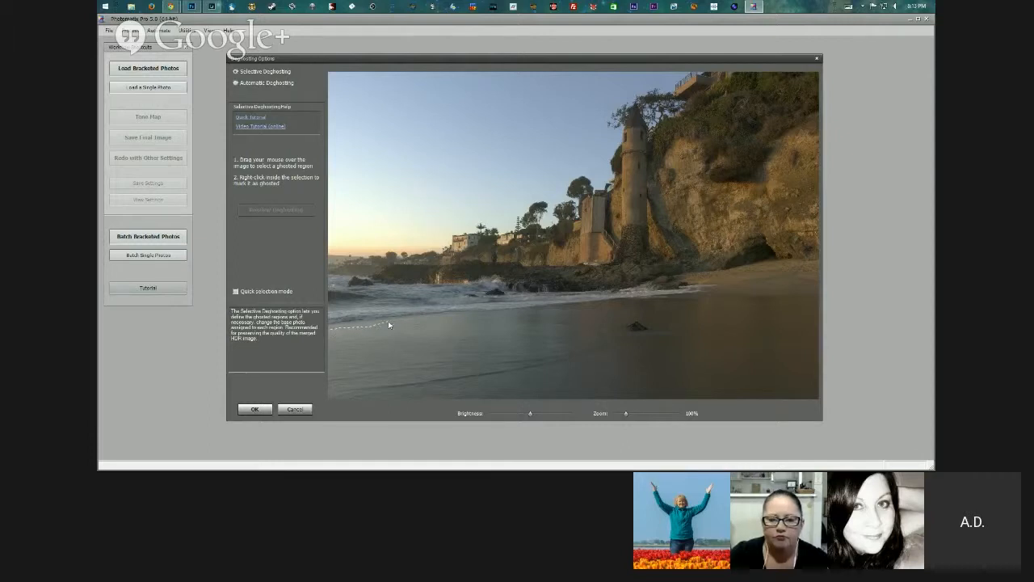
mouse_move(455, 318)
left_mouse_down()
mouse_move(614, 314)
mouse_move(710, 301)
mouse_move(725, 289)
mouse_move(673, 276)
mouse_move(593, 285)
mouse_move(437, 270)
mouse_move(318, 278)
mouse_move(326, 336)
mouse_move(383, 320)
left_mouse_up()
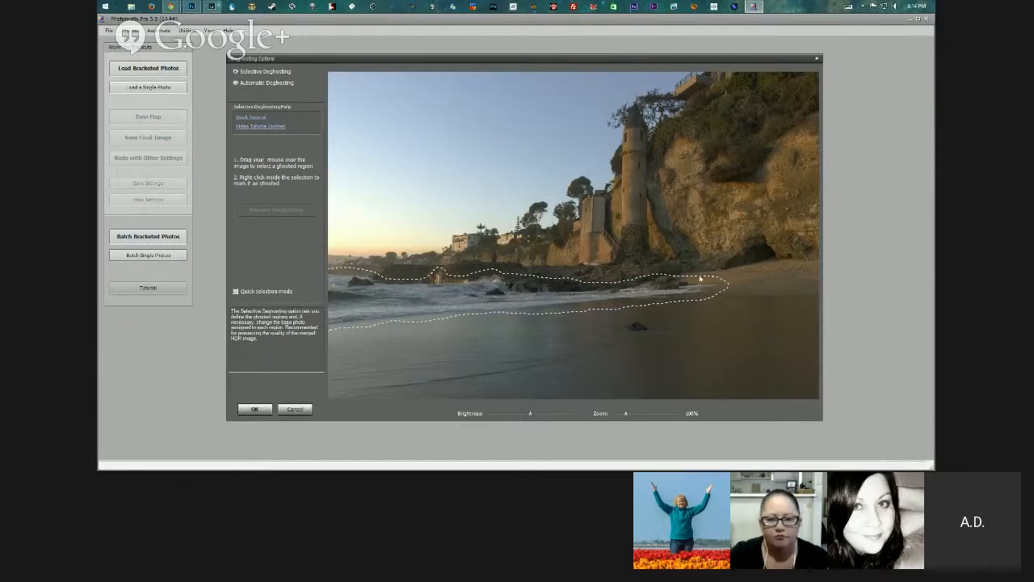
right_click(447, 299)
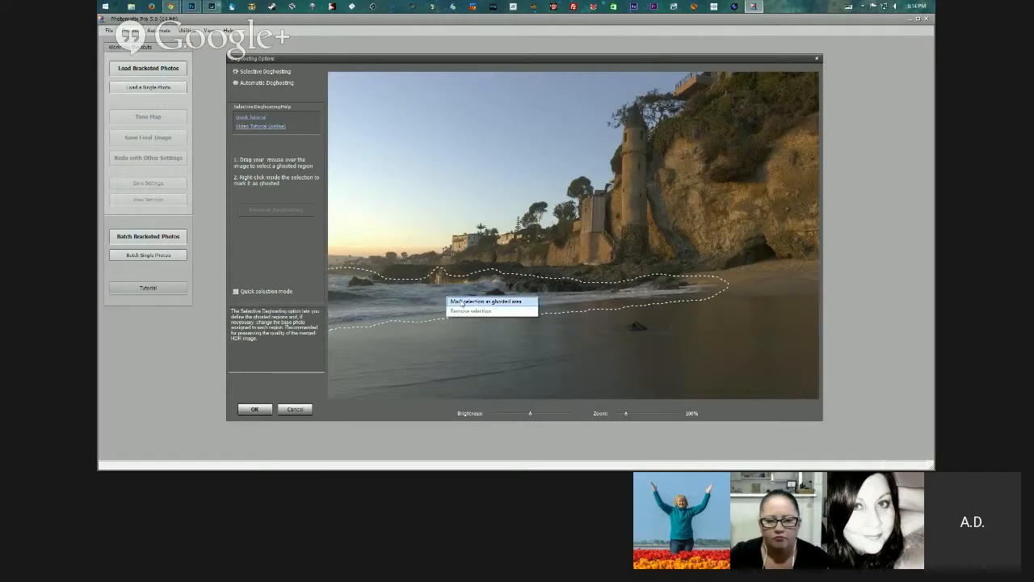
left_click(463, 301)
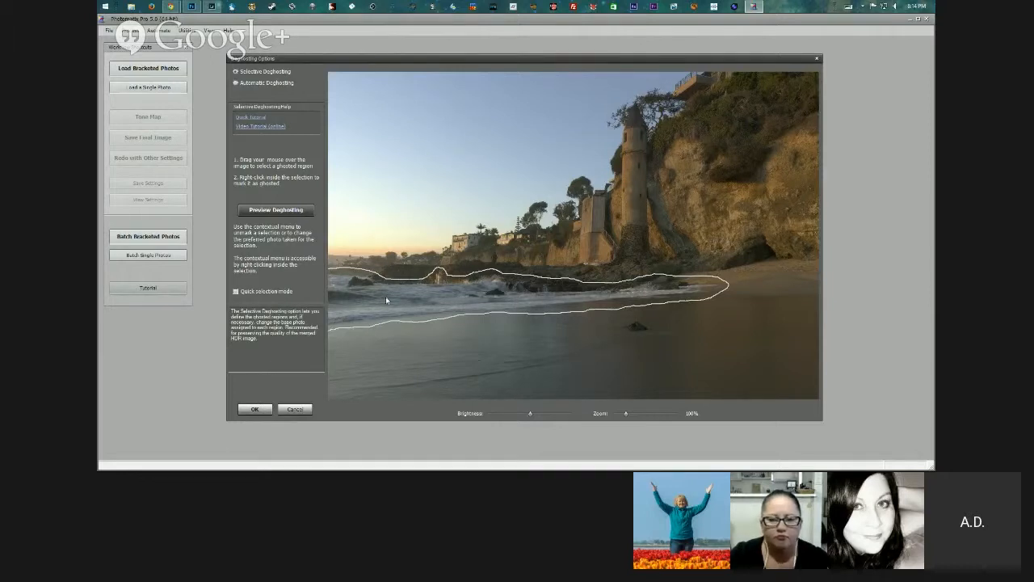
Preview the deghosted waves and check which other bracketed exposures can be set for the marked region
left_click(283, 210)
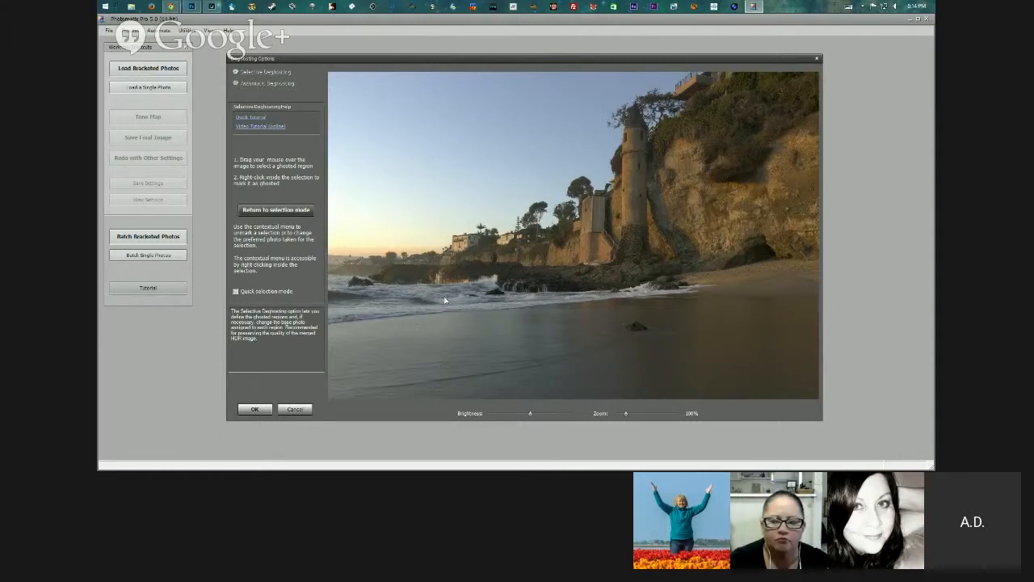
left_click(304, 211)
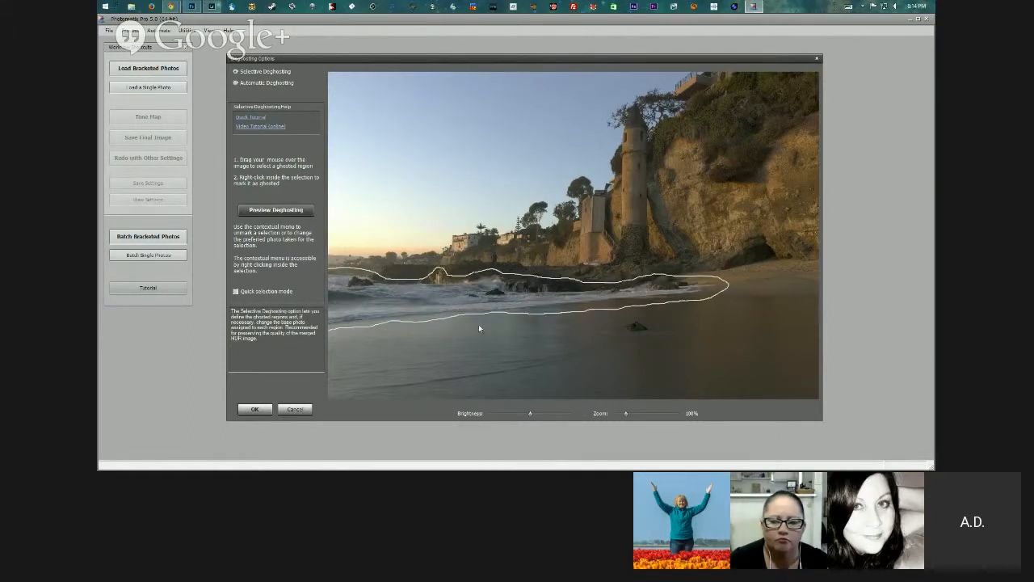
right_click(442, 300)
mouse_move(480, 328)
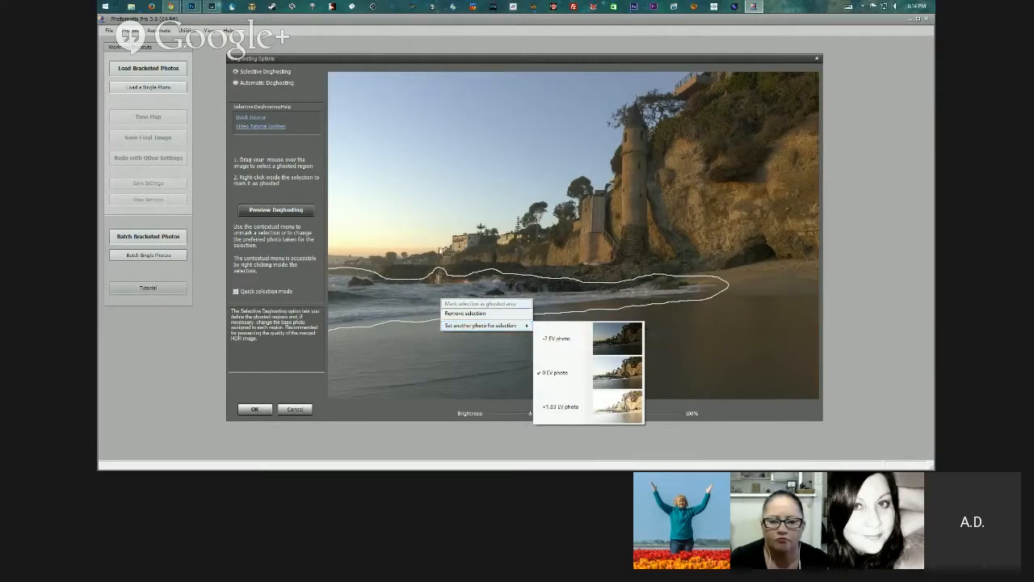
Preview the deghosting again at 200% zoom and examine the shoreline around the tower for remaining ghosts
left_click(301, 212)
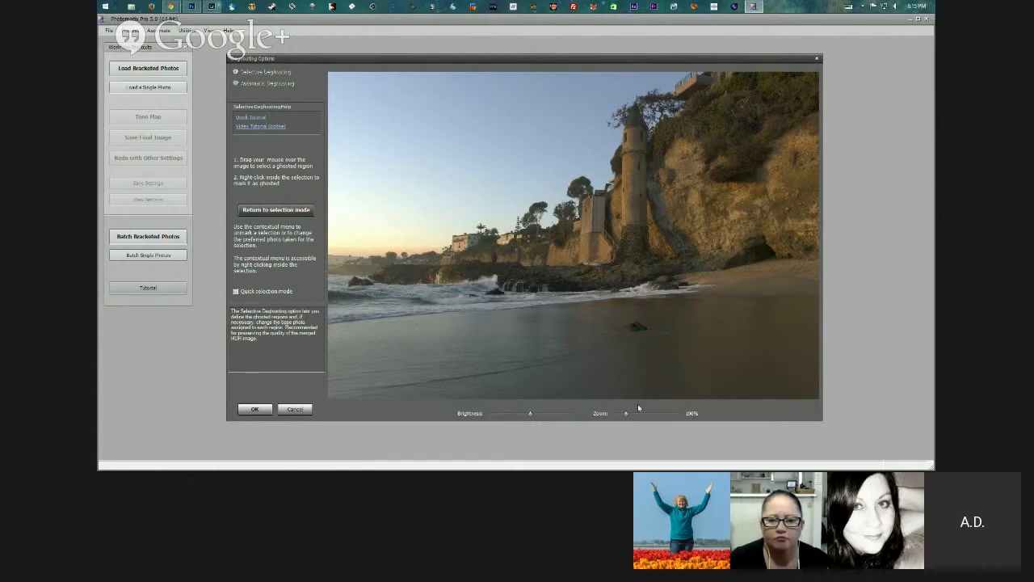
left_click_drag(625, 413, 760, 423)
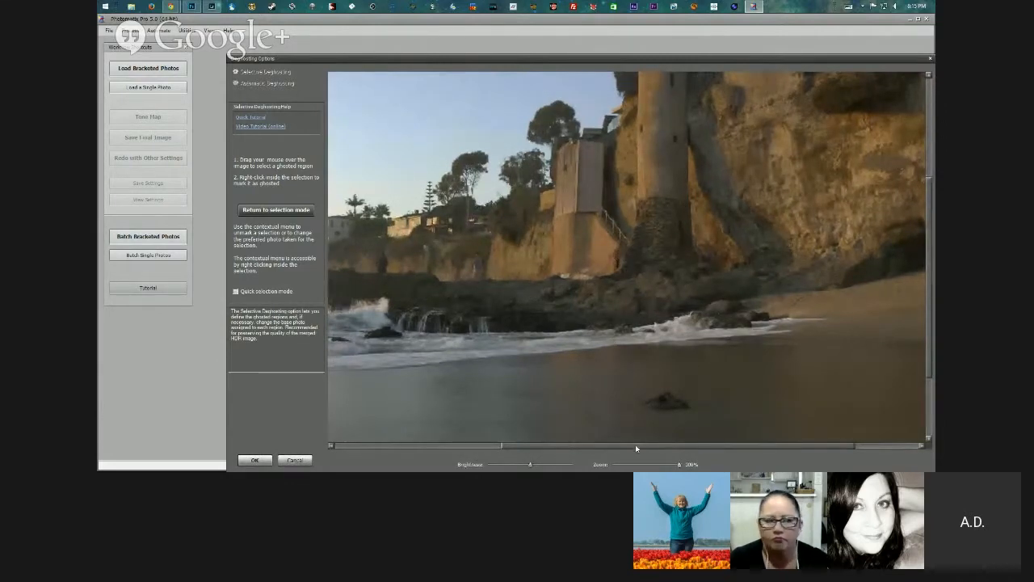
left_click_drag(636, 446, 647, 447)
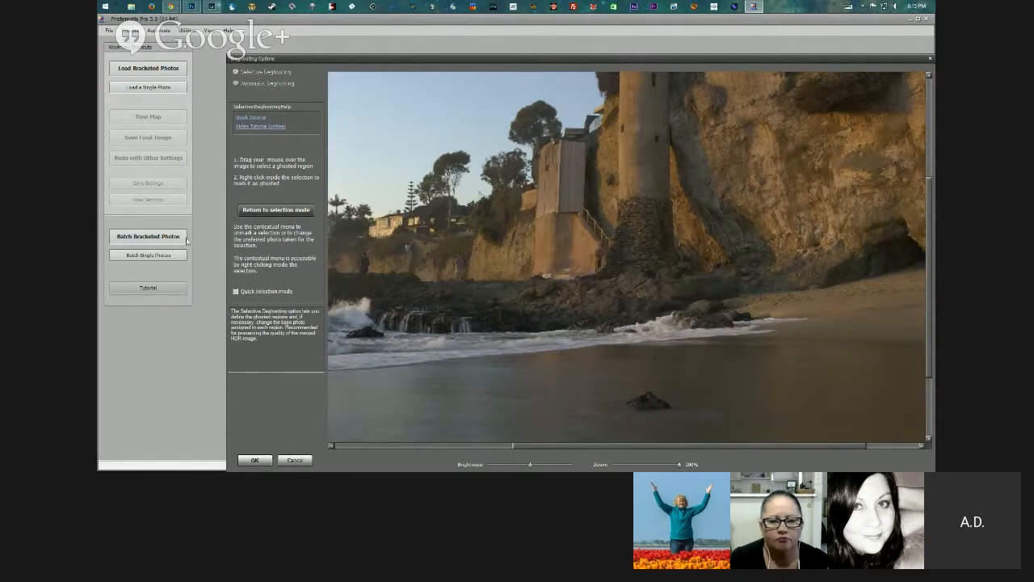
Outline the ghosted figure beside the stairs at the tower's foot and mark the selection as a ghosted area
left_click(264, 209)
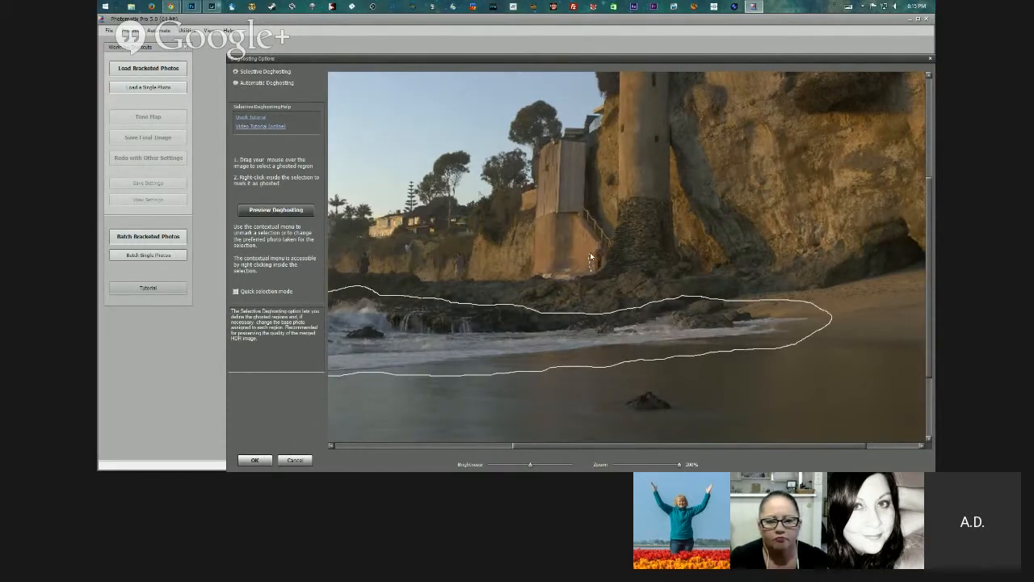
mouse_move(594, 249)
left_mouse_down()
mouse_move(602, 237)
mouse_move(610, 256)
mouse_move(591, 278)
left_mouse_up()
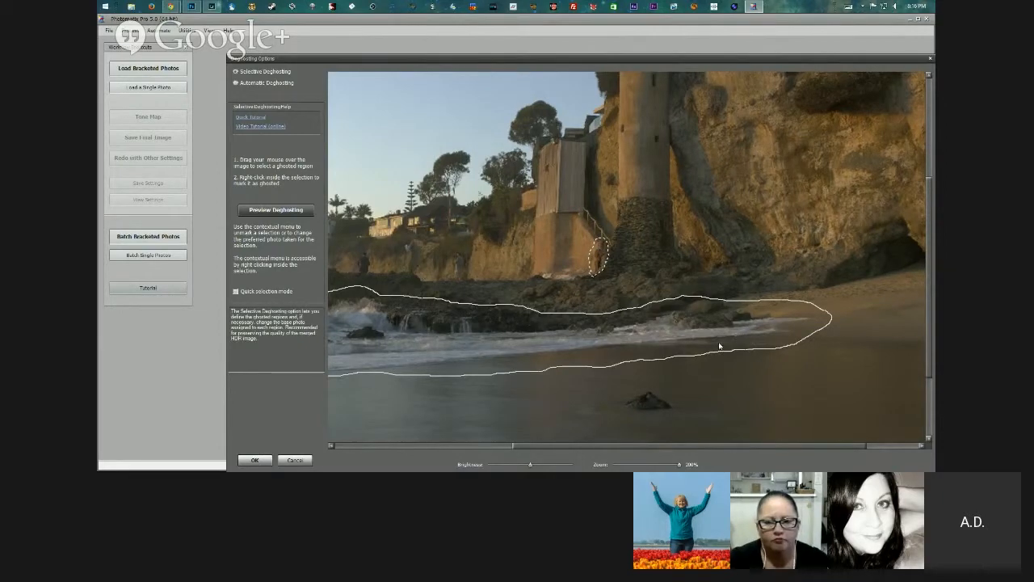
left_click_drag(660, 445, 604, 453)
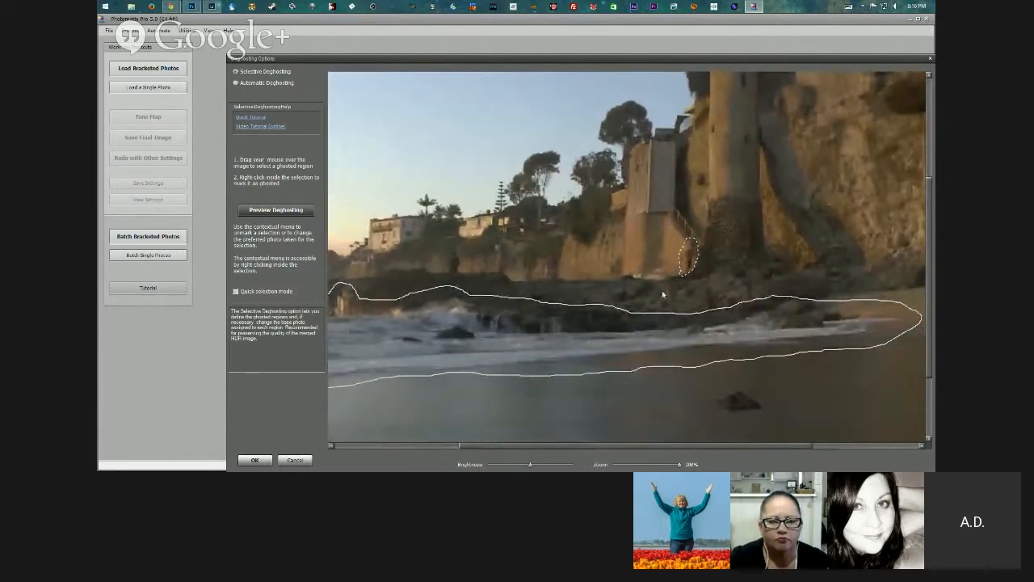
right_click(692, 251)
left_click(728, 253)
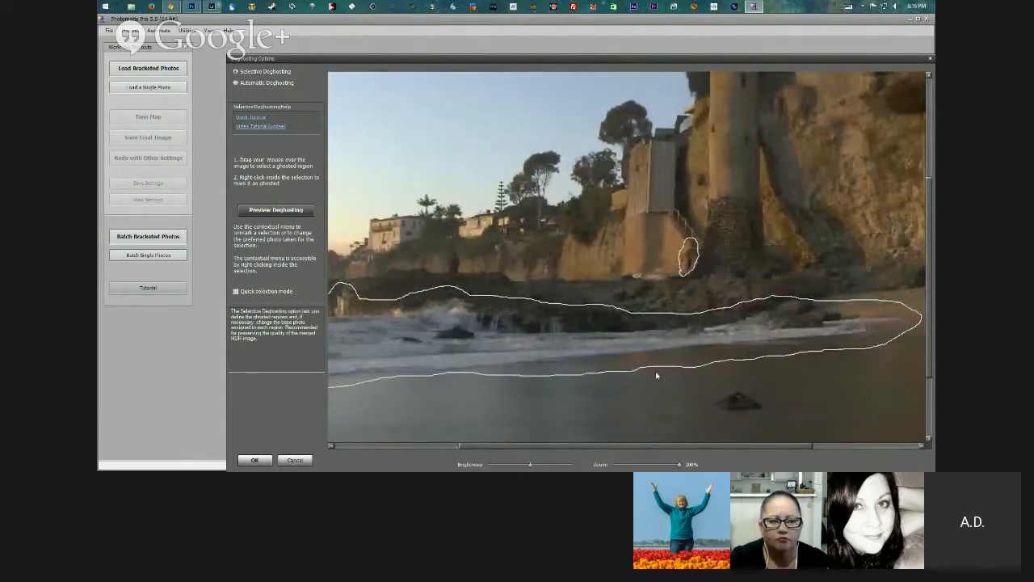
Preview the deghosting of both marked areas, examine the shoreline from the waves to the tower, and return to selection mode
left_click_drag(583, 446, 498, 459)
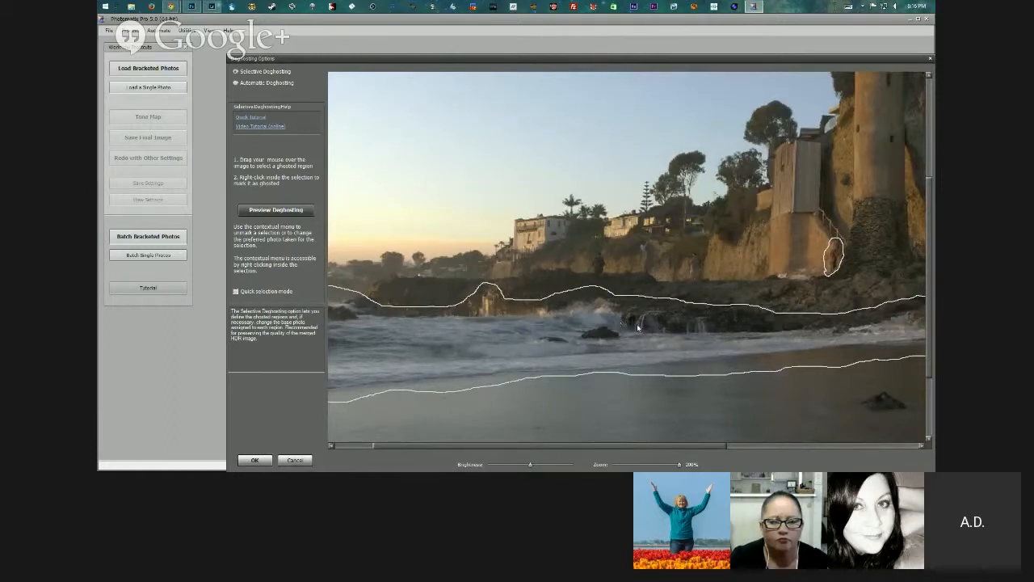
left_click(275, 209)
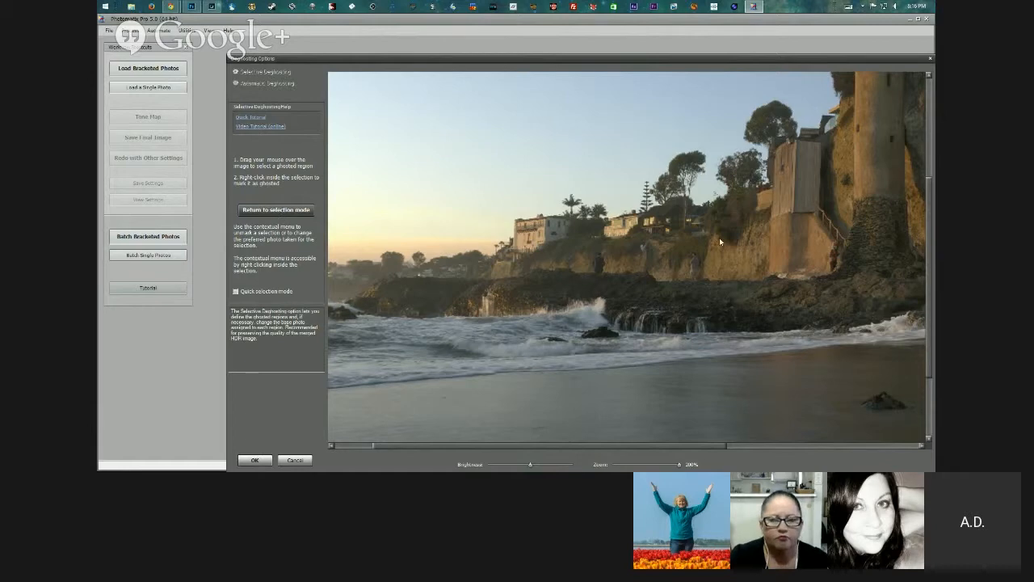
left_click_drag(593, 444, 656, 445)
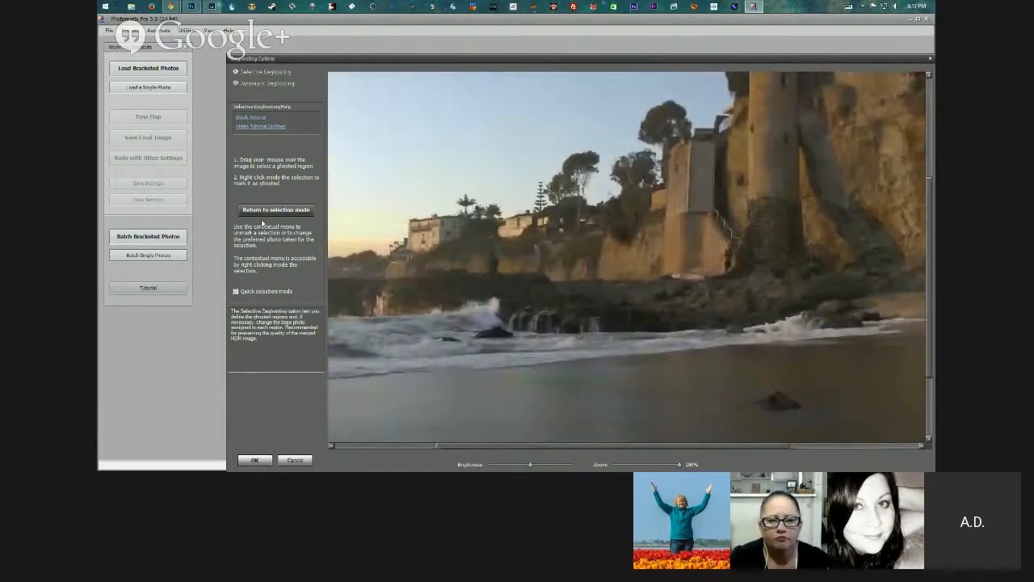
left_click(264, 211)
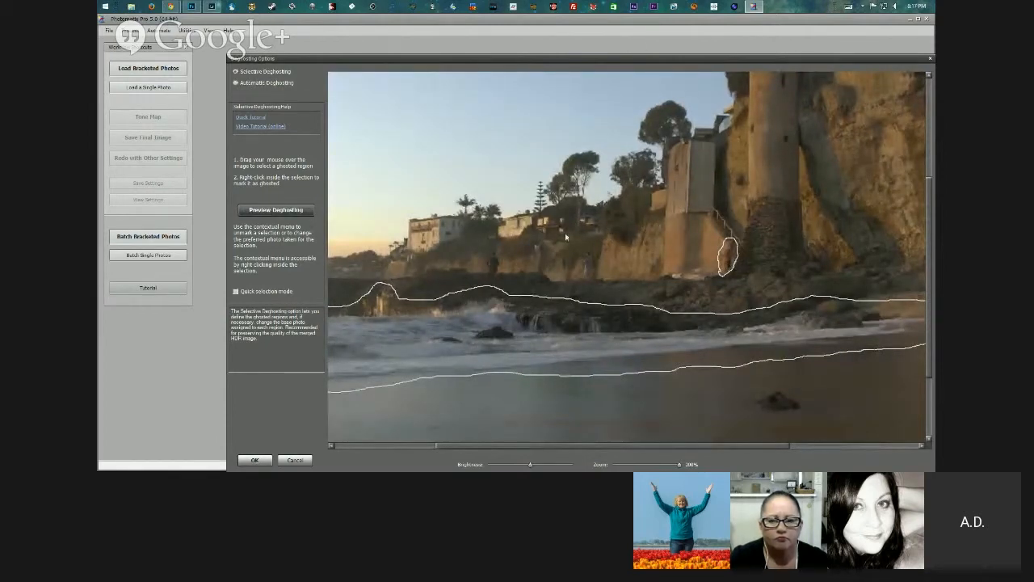
Zoom the deghosting preview out to 75%, brighten it slightly, and accept the marked regions to merge the exposures
left_click_drag(602, 59, 573, 38)
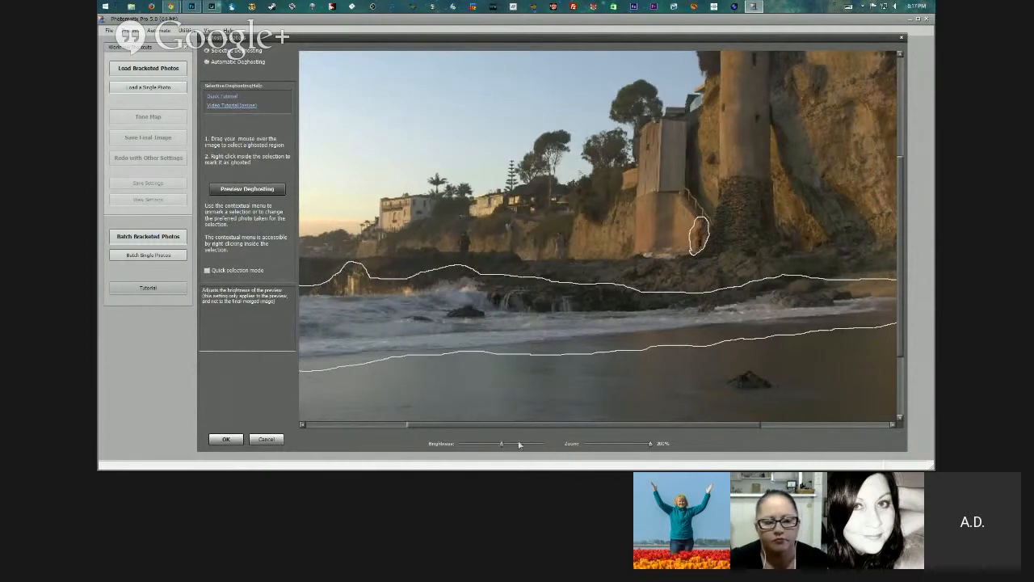
left_click_drag(651, 445, 570, 460)
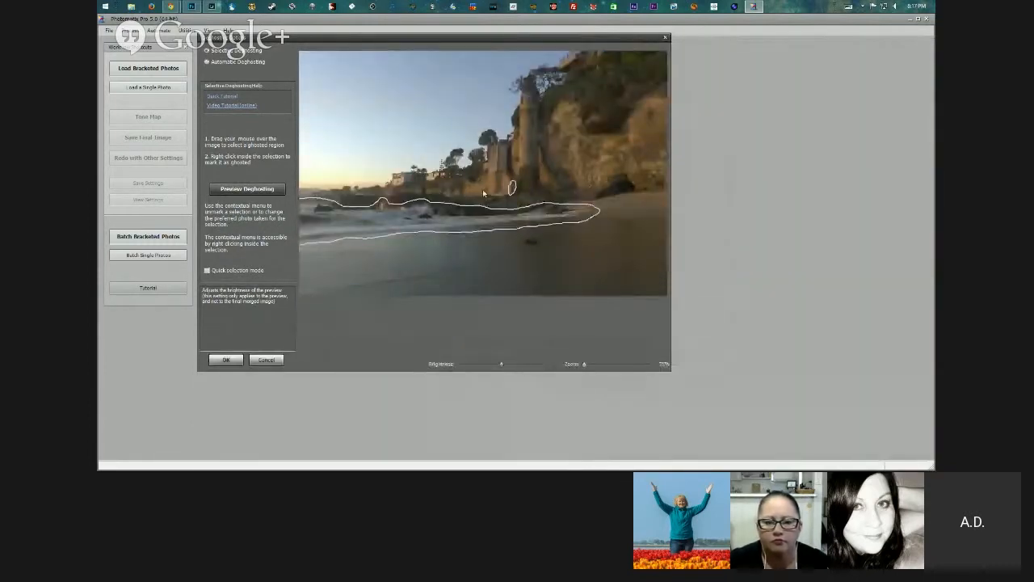
left_click_drag(503, 365, 518, 365)
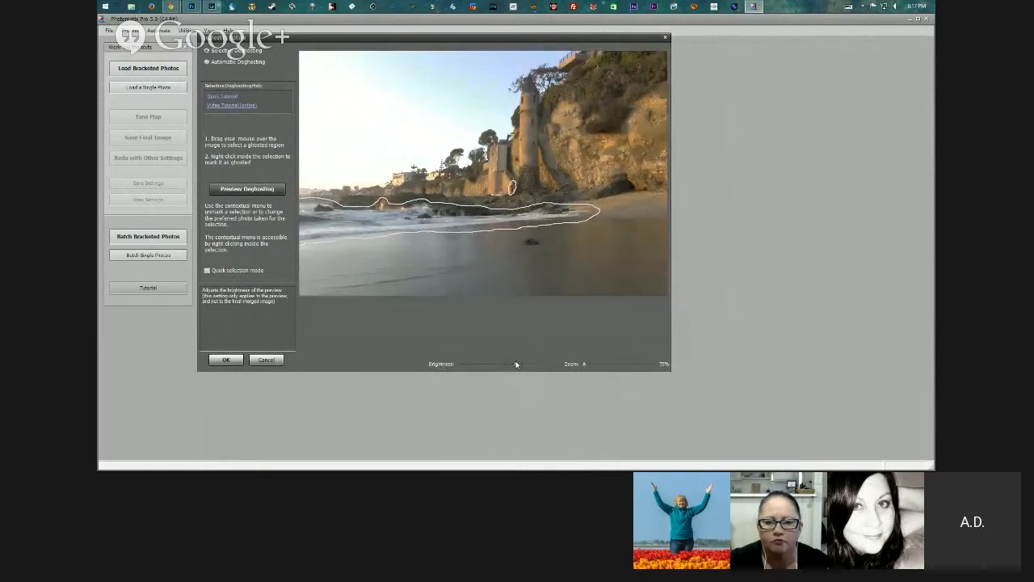
left_click_drag(516, 365, 512, 363)
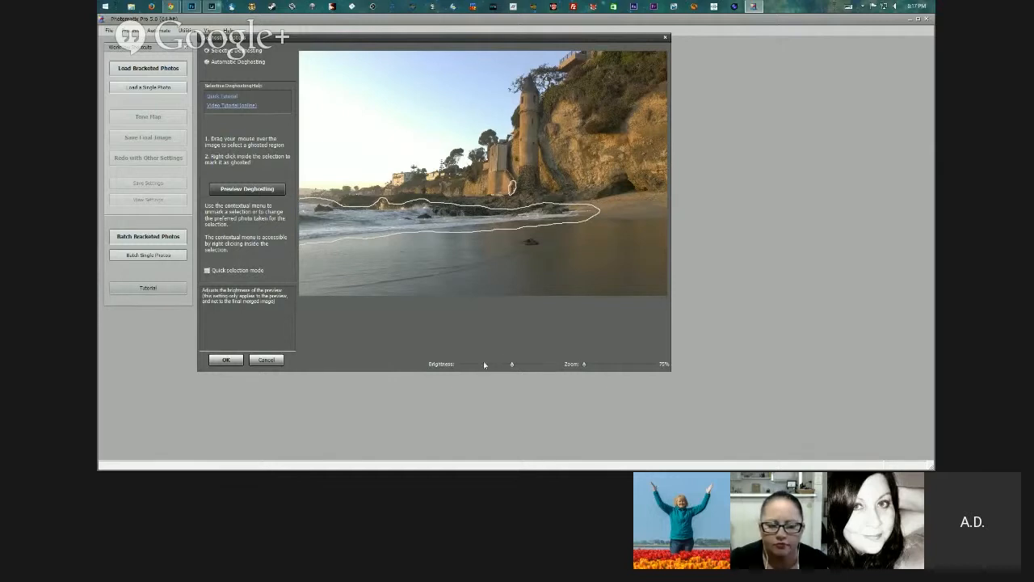
left_click(225, 360)
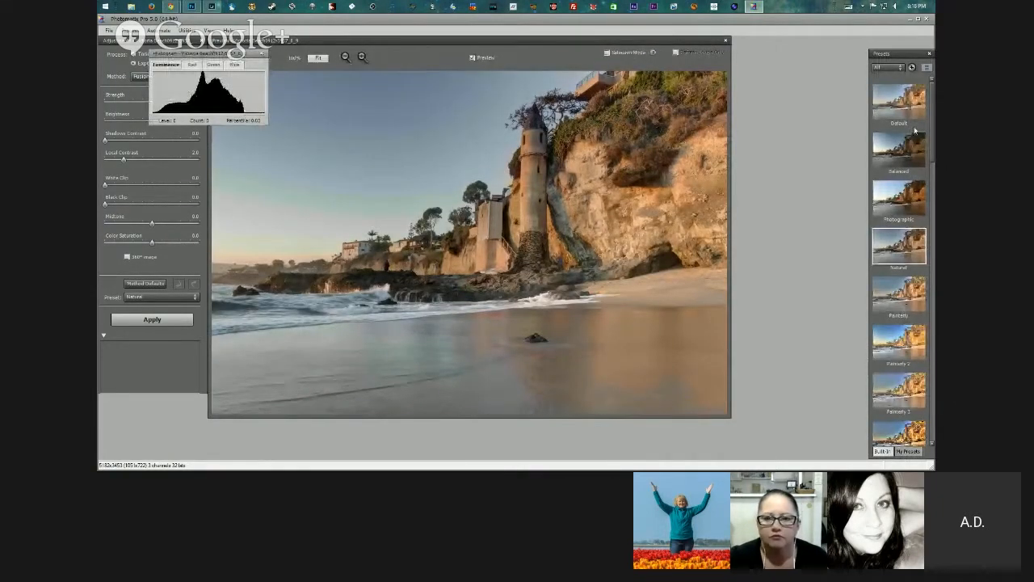
Compare the Balanced, Photographic, Natural, Painterly and Default presets on the merged image, moving the histogram aside to view the settings
left_click(900, 161)
left_click(909, 203)
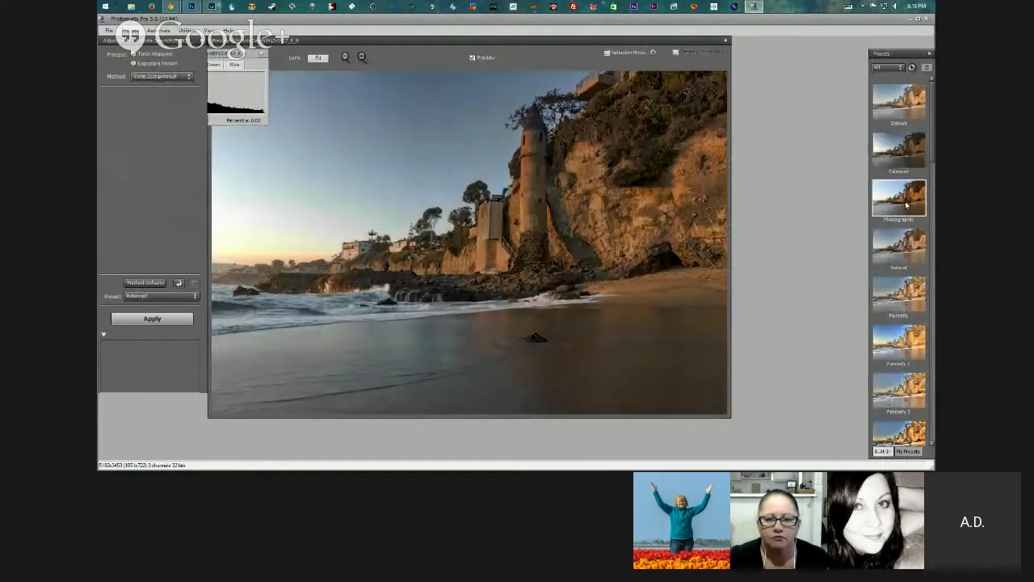
left_click(903, 263)
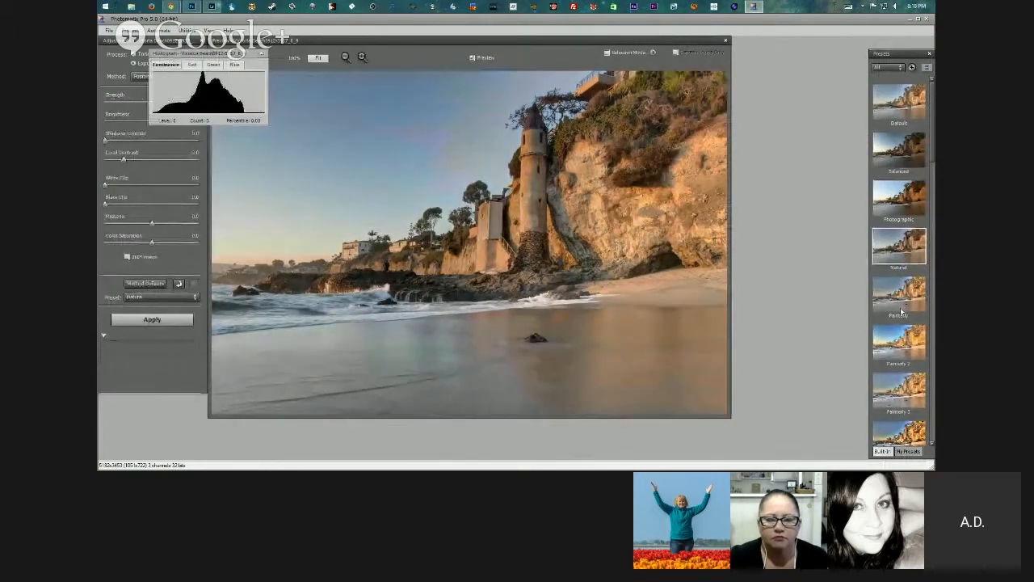
left_click(900, 307)
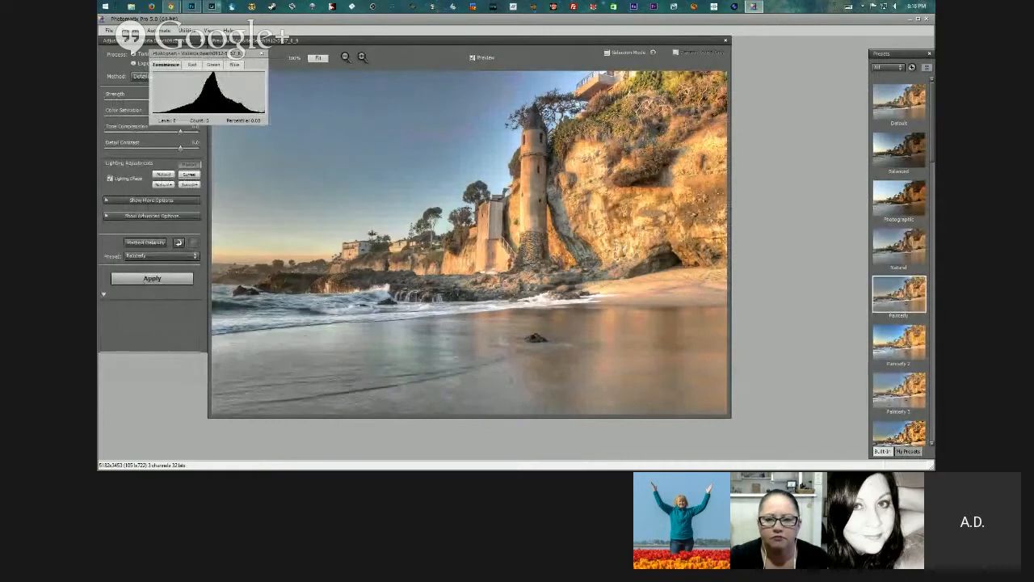
left_click(895, 344)
left_click(901, 386)
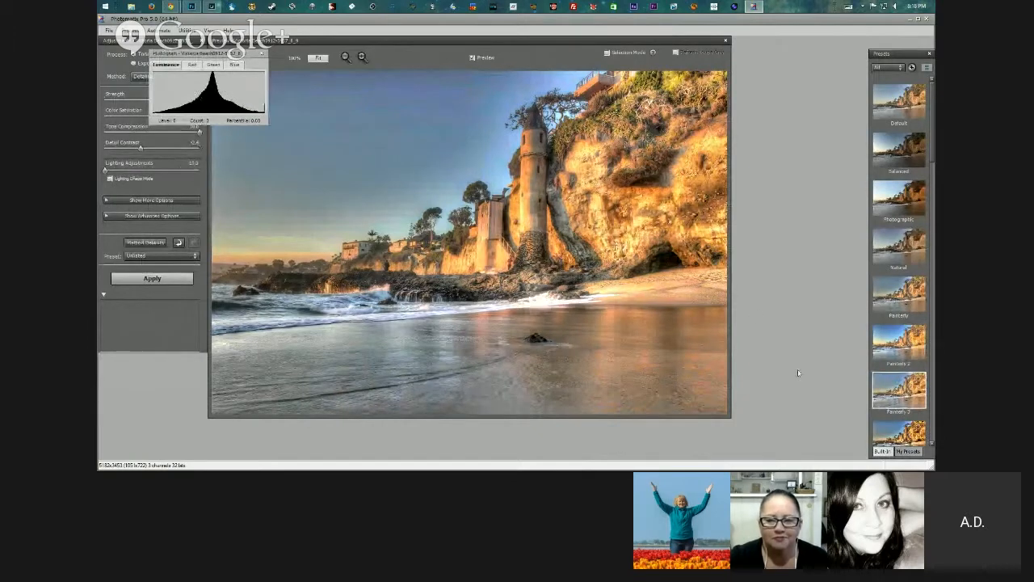
left_click(897, 121)
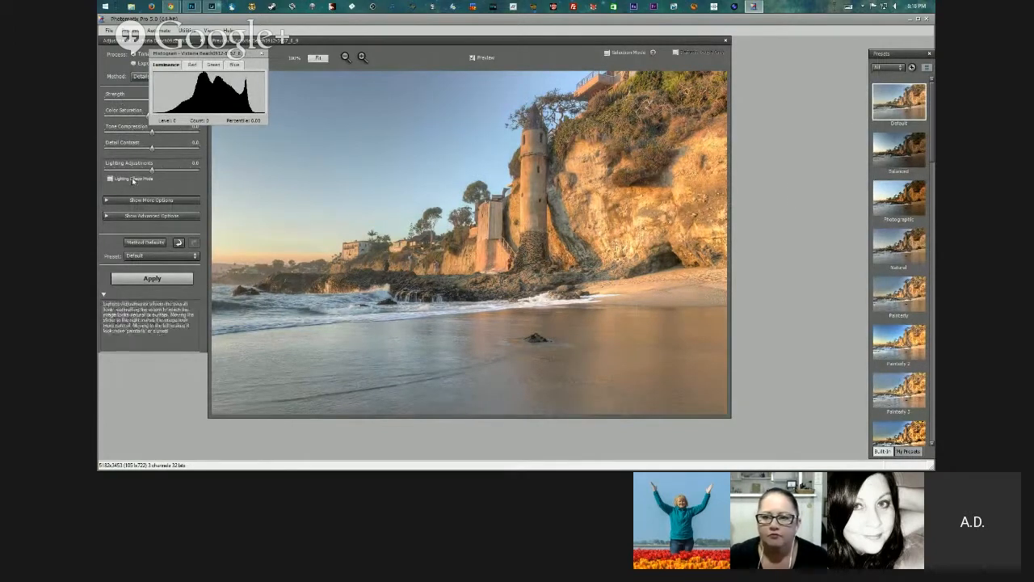
left_click_drag(225, 53, 309, 95)
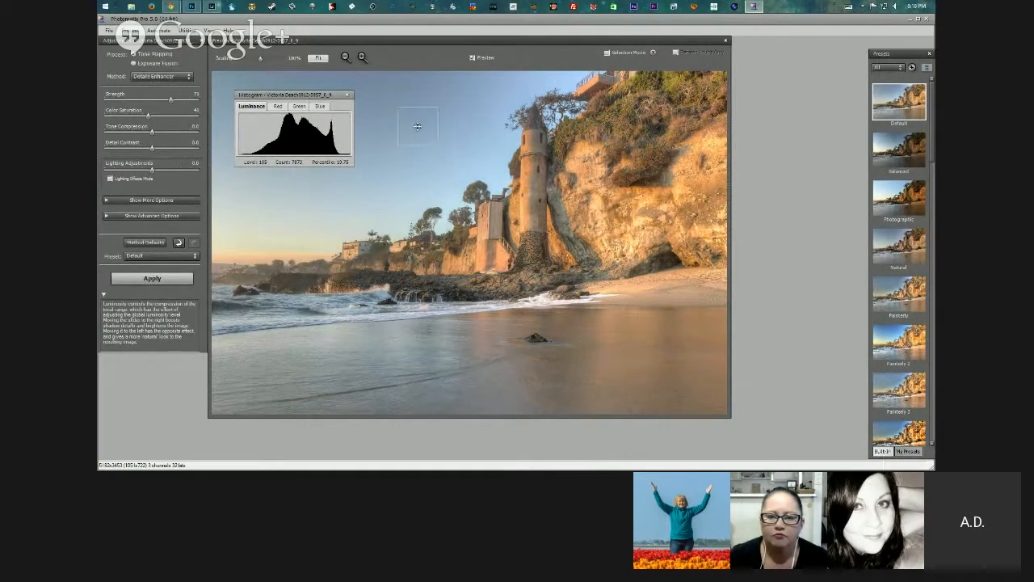
left_click_drag(279, 93, 149, 102)
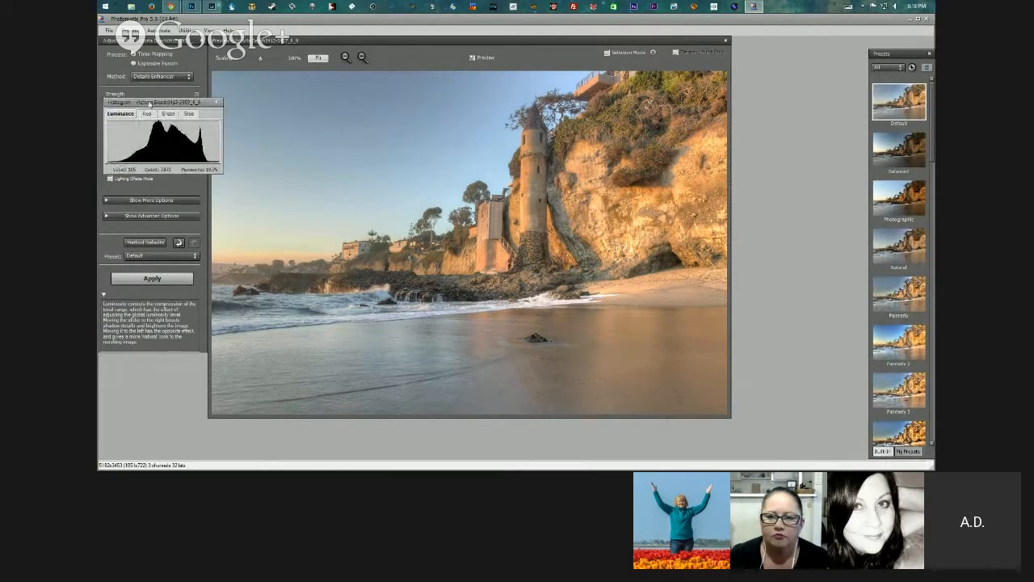
Close the tone mapping adjustments without applying them, and close the merged image with the option to save it
left_click(726, 42)
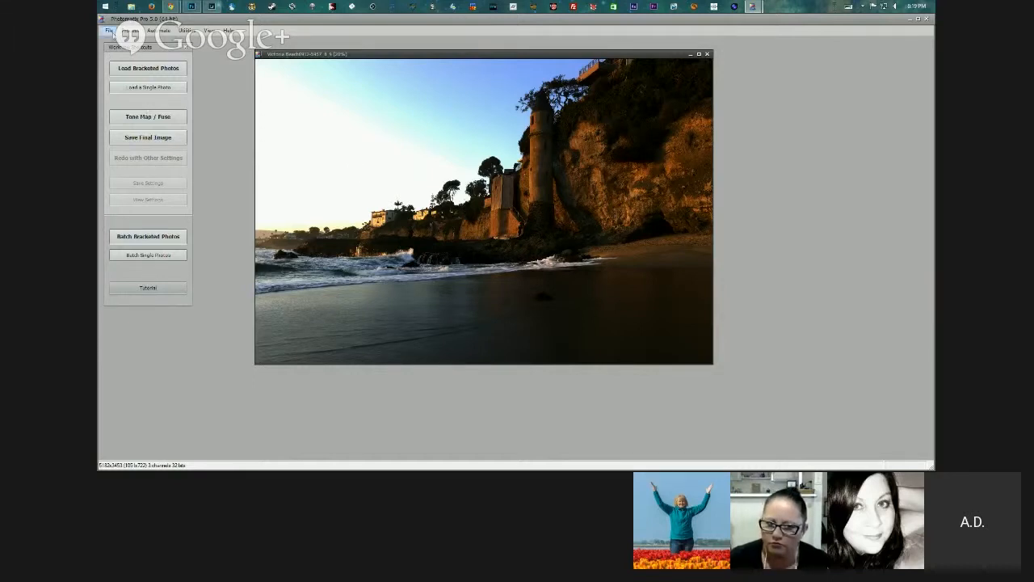
left_click(109, 31)
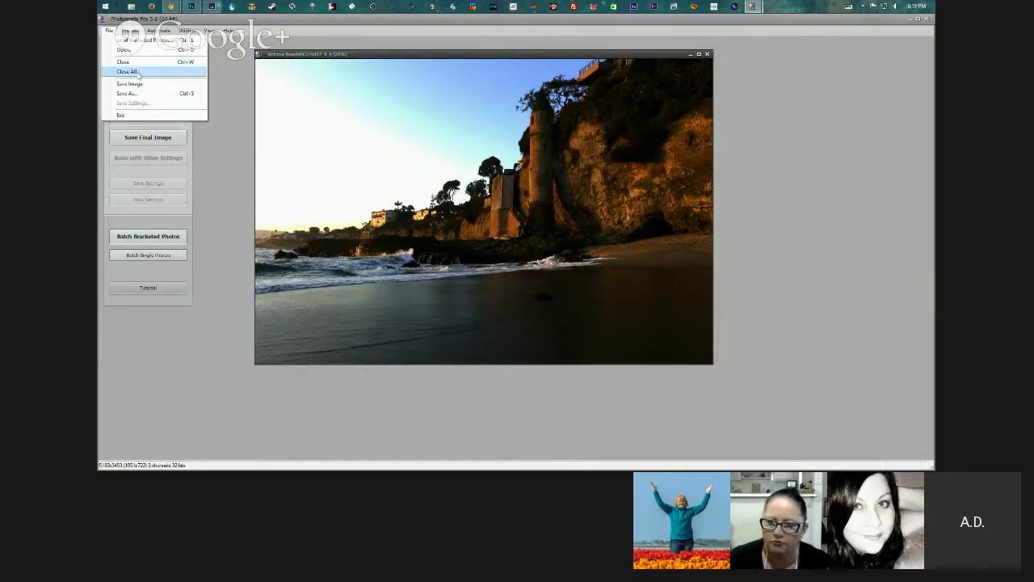
left_click(707, 54)
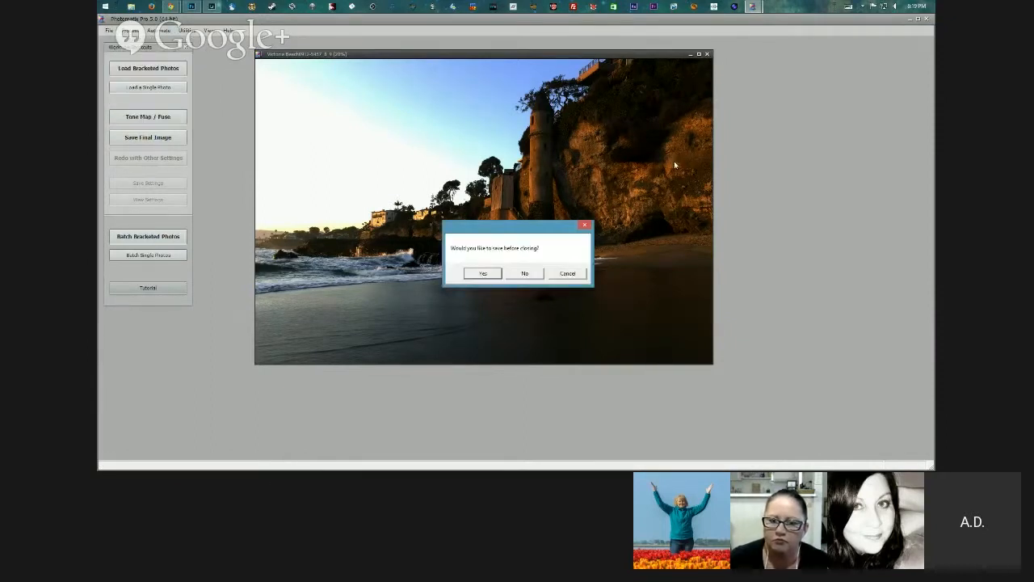
left_click(483, 274)
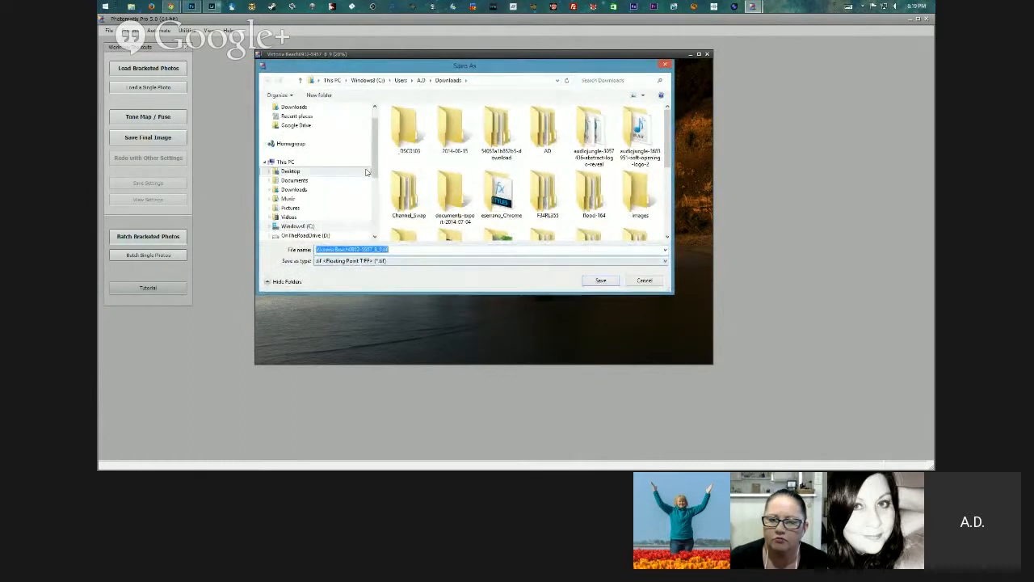
Save the merged image as a Floating Point TIFF in the TheArcanum folder under 2014 Photography on the PhotoStorageTwo drive
left_click_drag(373, 158, 374, 207)
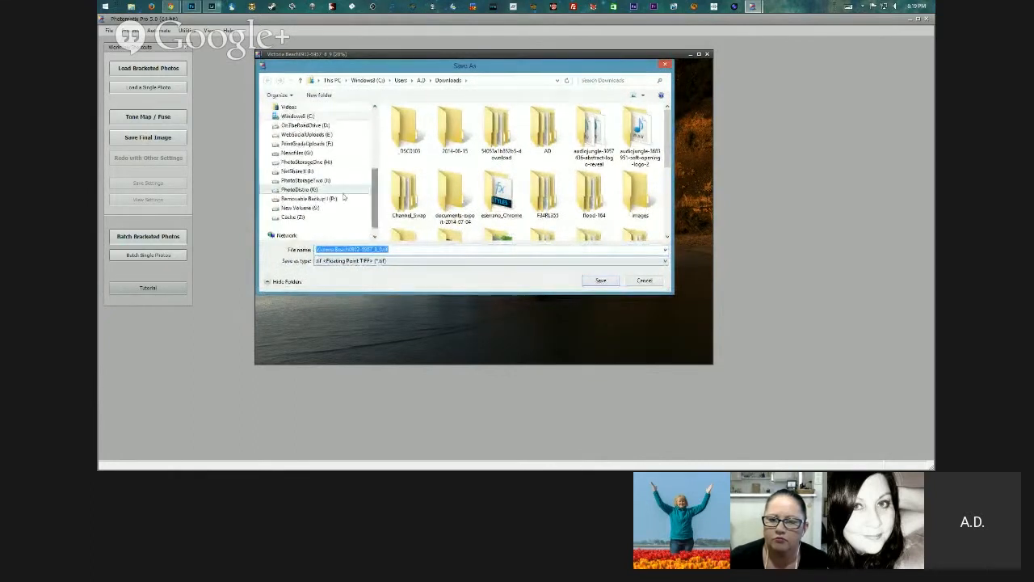
left_click(306, 180)
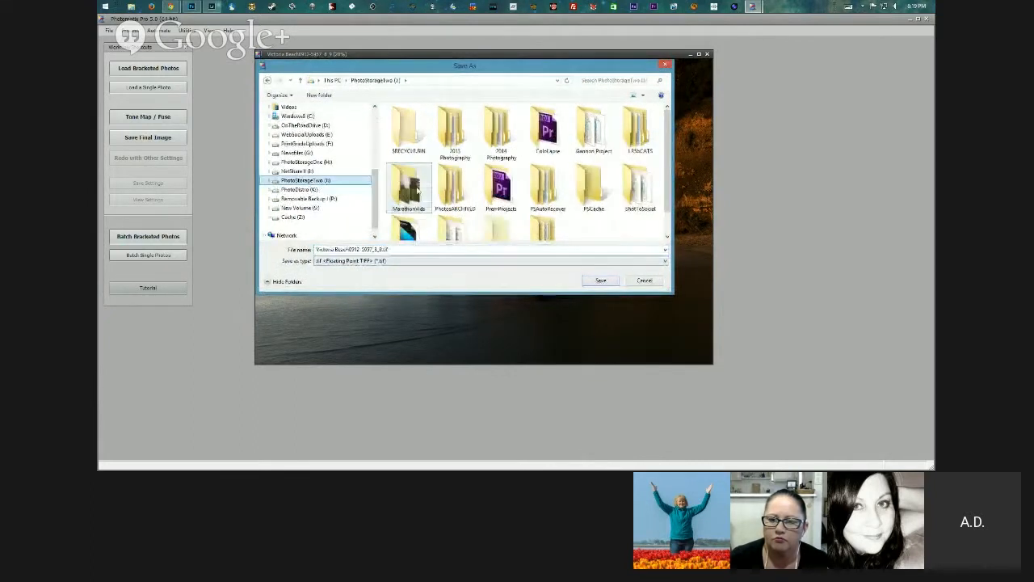
double_click(499, 133)
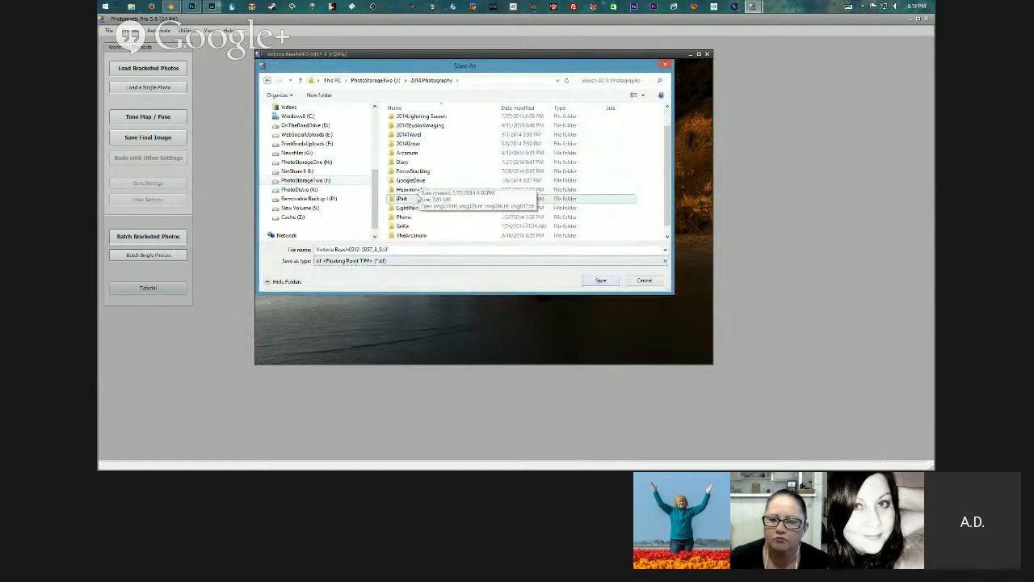
scroll(414, 231, "down", 1)
left_click(413, 236)
double_click(414, 236)
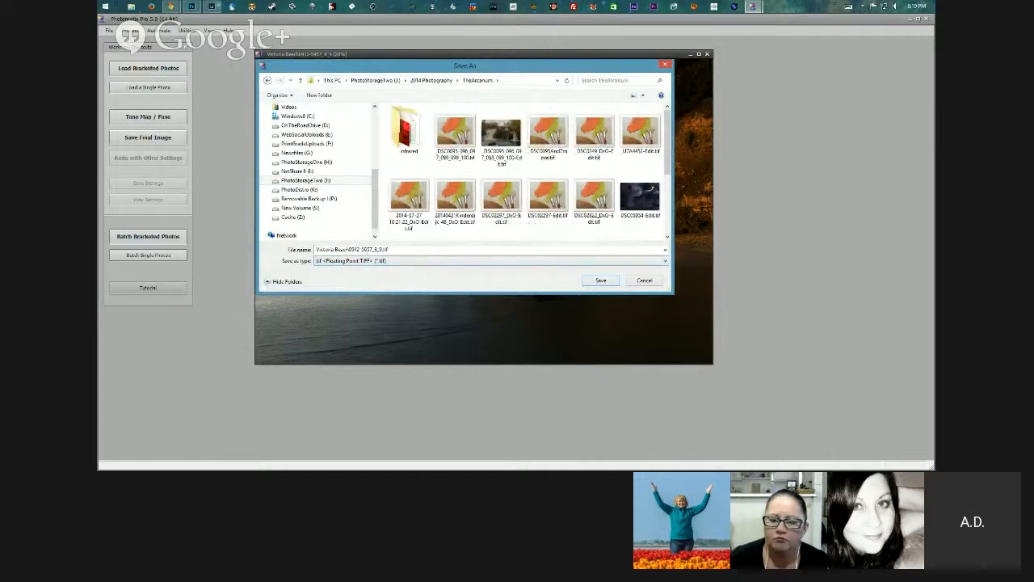
left_click(603, 280)
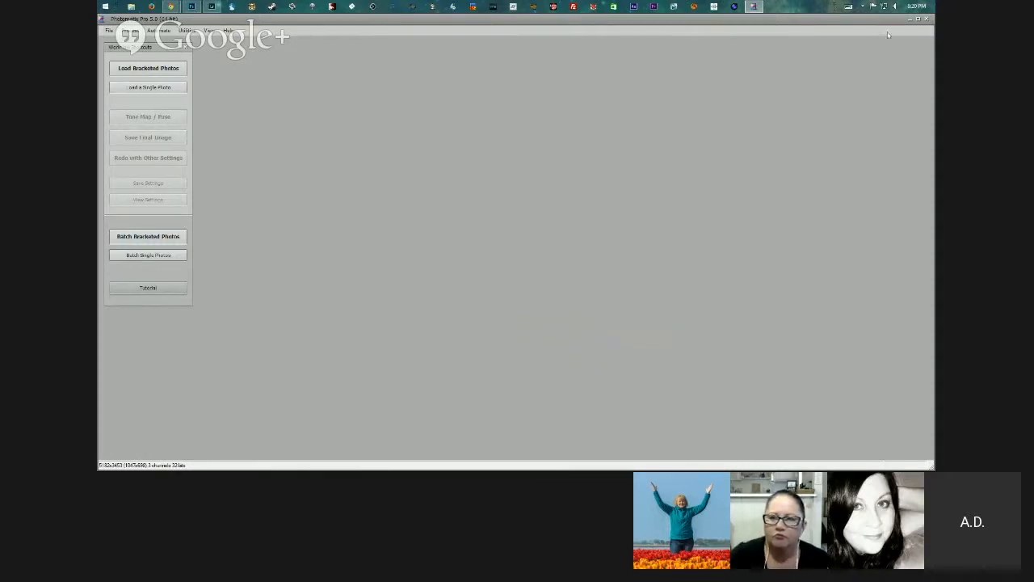
Switch to Lightroom, synchronize the TheArcanum folder to import the new TIFF, and show the imported image in its library folder
left_click(909, 19)
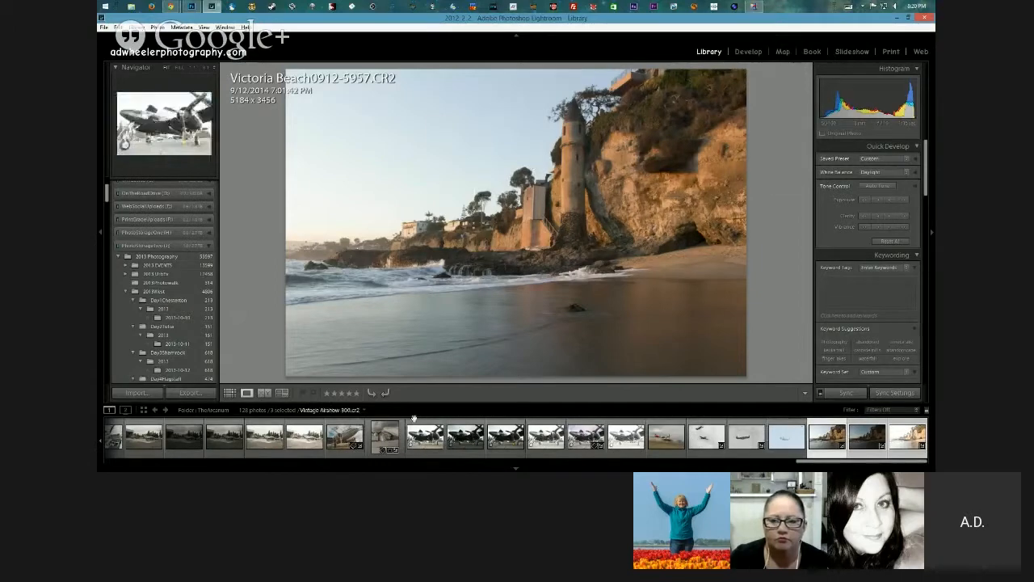
left_click_drag(108, 202, 111, 323)
right_click(152, 292)
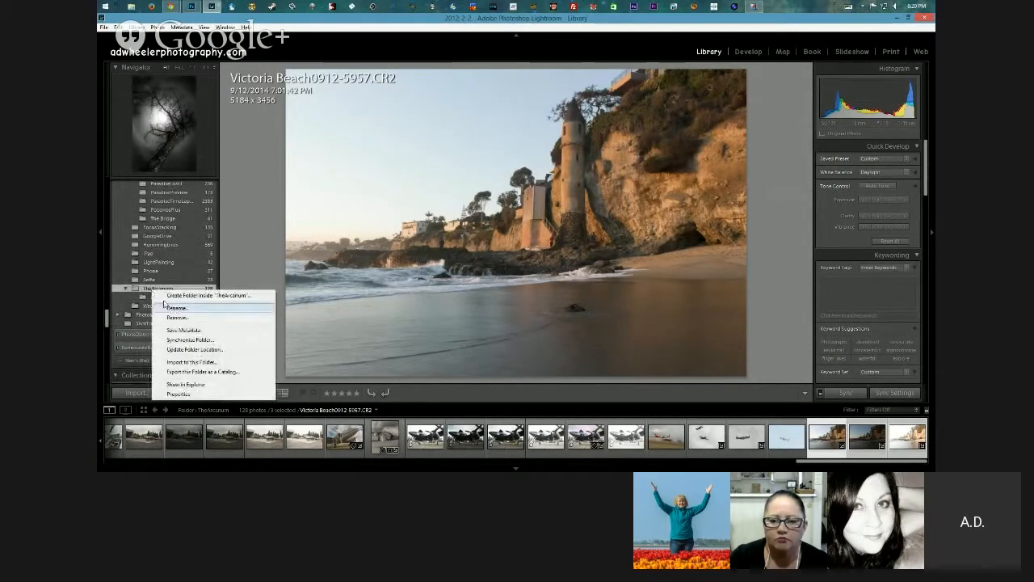
left_click(211, 339)
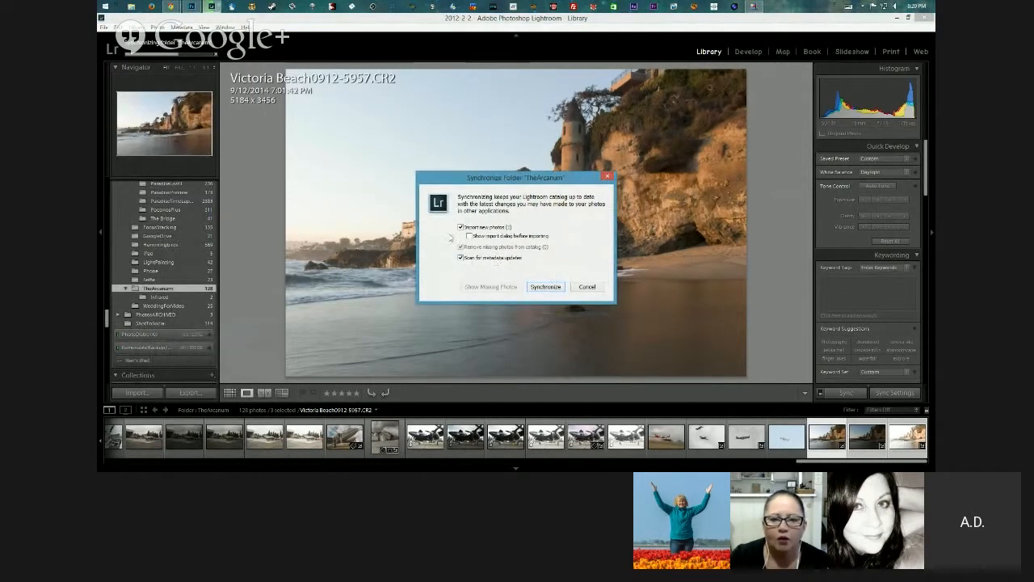
left_click(544, 287)
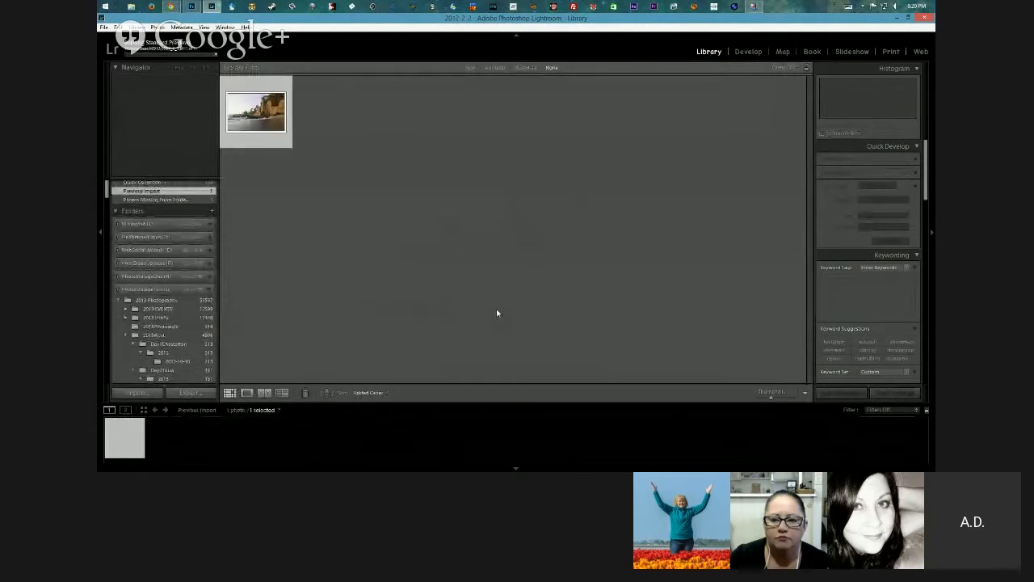
right_click(273, 125)
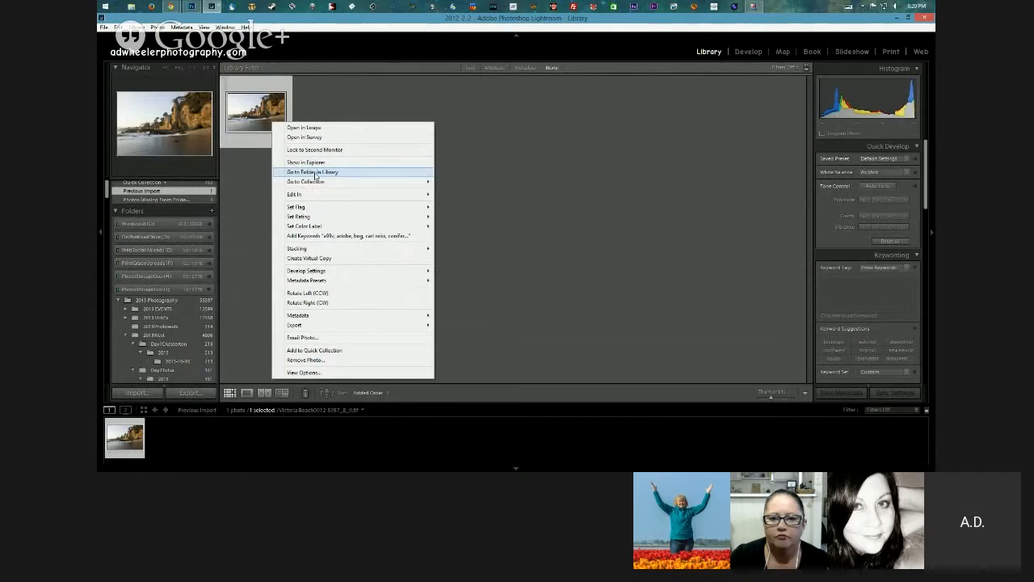
left_click(315, 172)
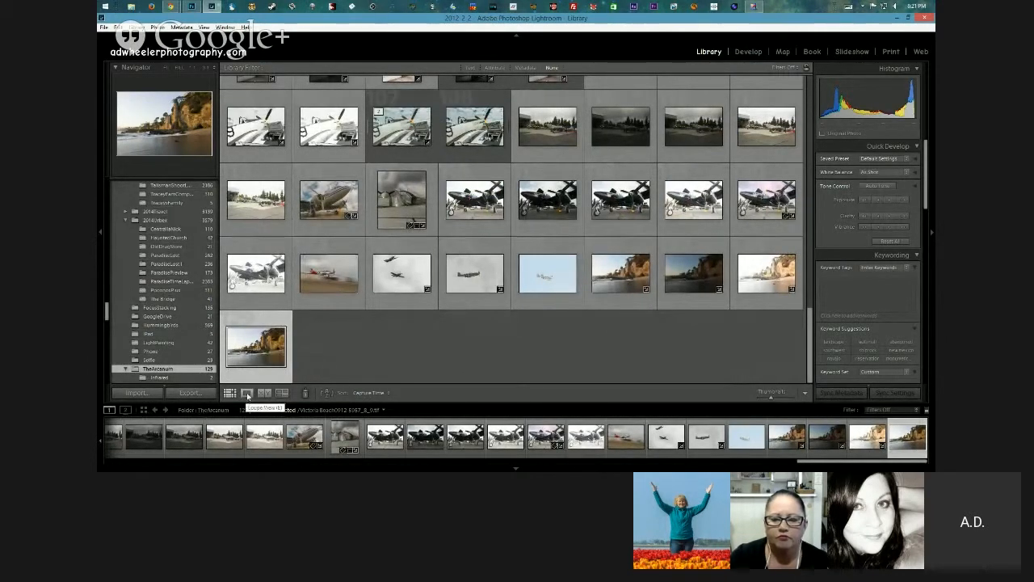
Open the merged TIFF in the Develop module, test the exposure range by darkening the image strongly, and set Exposure to about -0.40
left_click(247, 393)
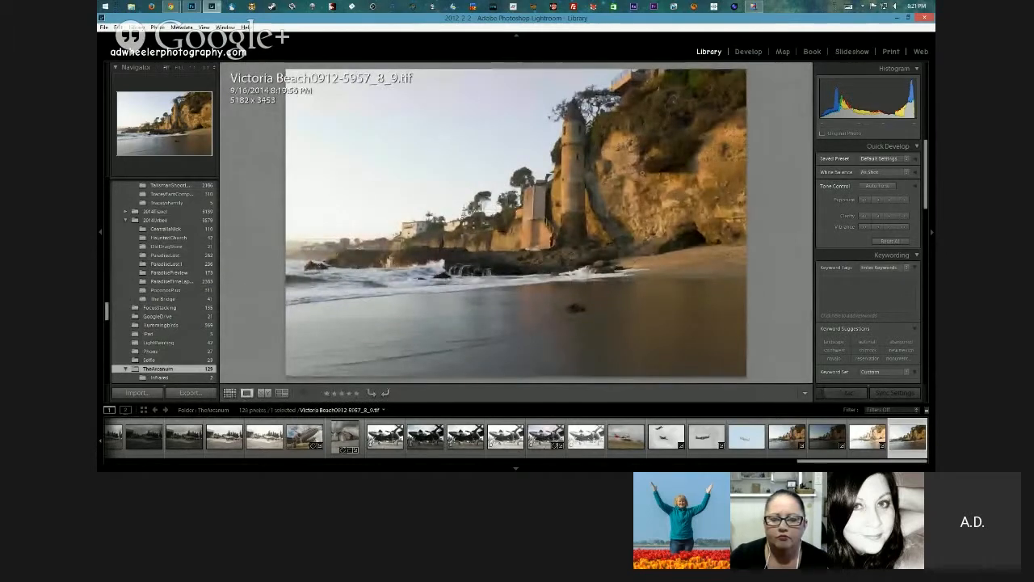
left_click(742, 51)
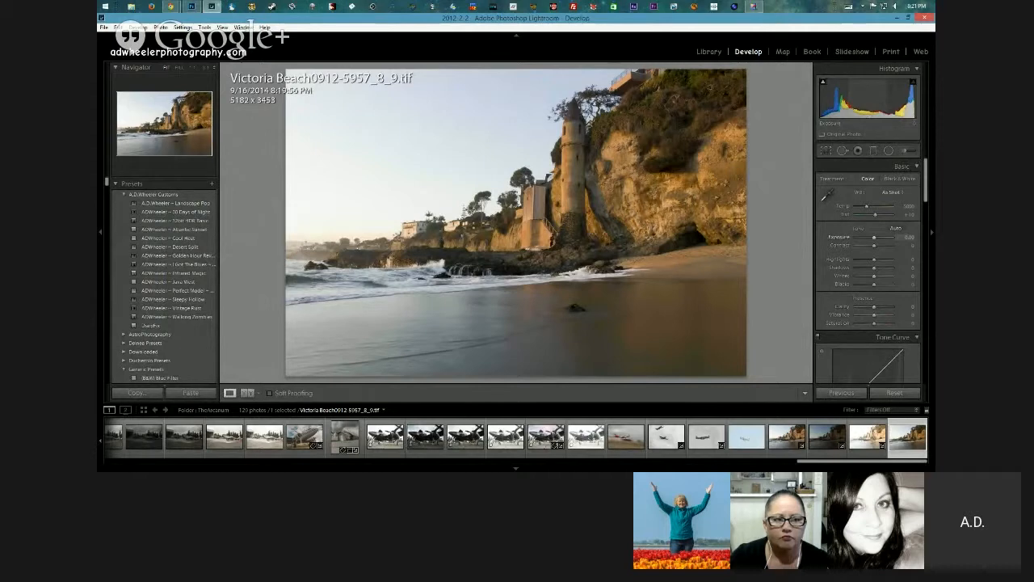
left_click_drag(871, 97, 820, 99)
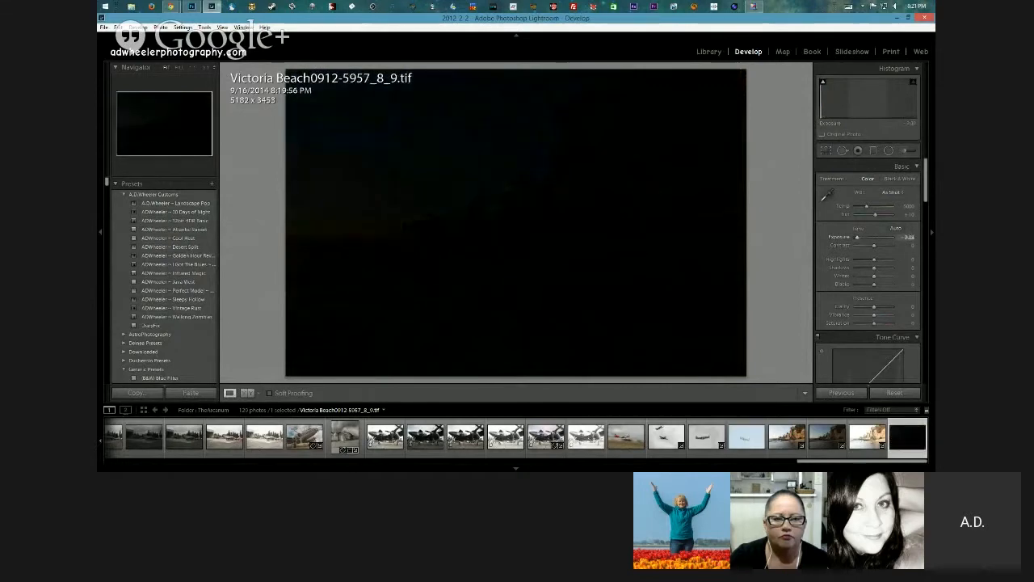
mouse_move(857, 237)
left_mouse_down()
mouse_move(893, 237)
mouse_move(873, 238)
left_mouse_up()
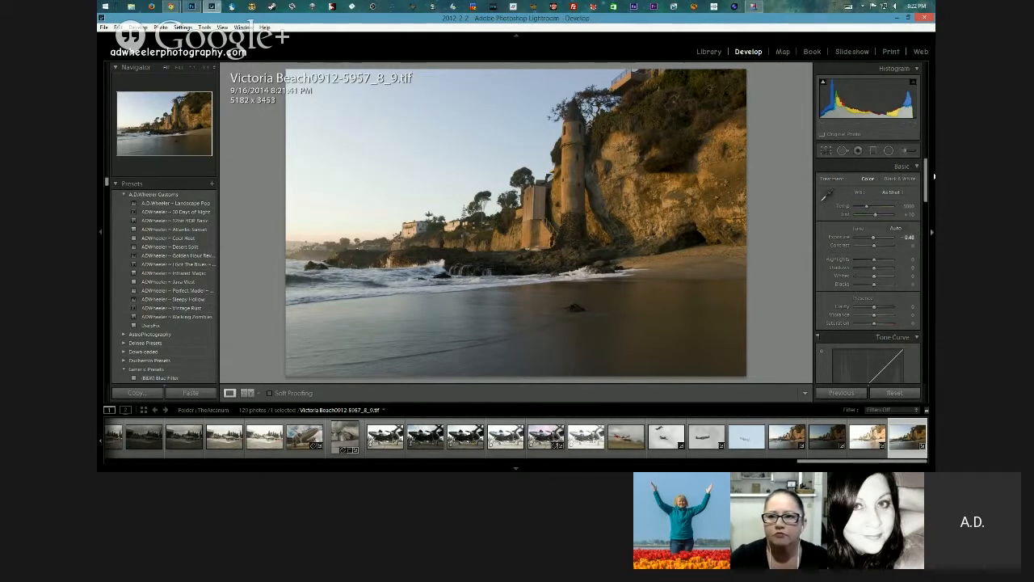
Straighten the perspective with manual lens corrections: turn on Constrain Crop, set Vertical to -13 and Rotate to -0.6
left_click_drag(929, 183, 926, 304)
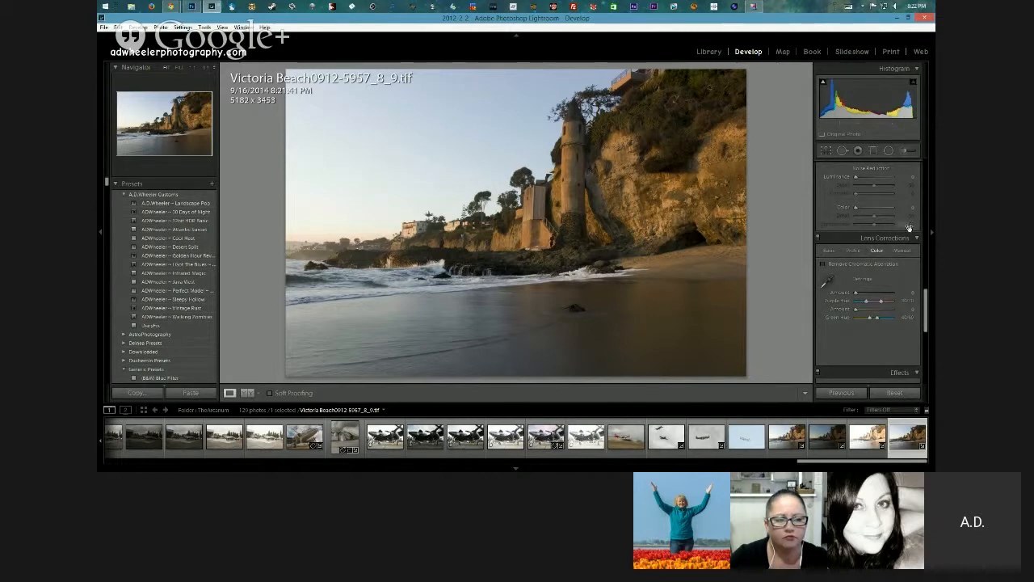
left_click(901, 250)
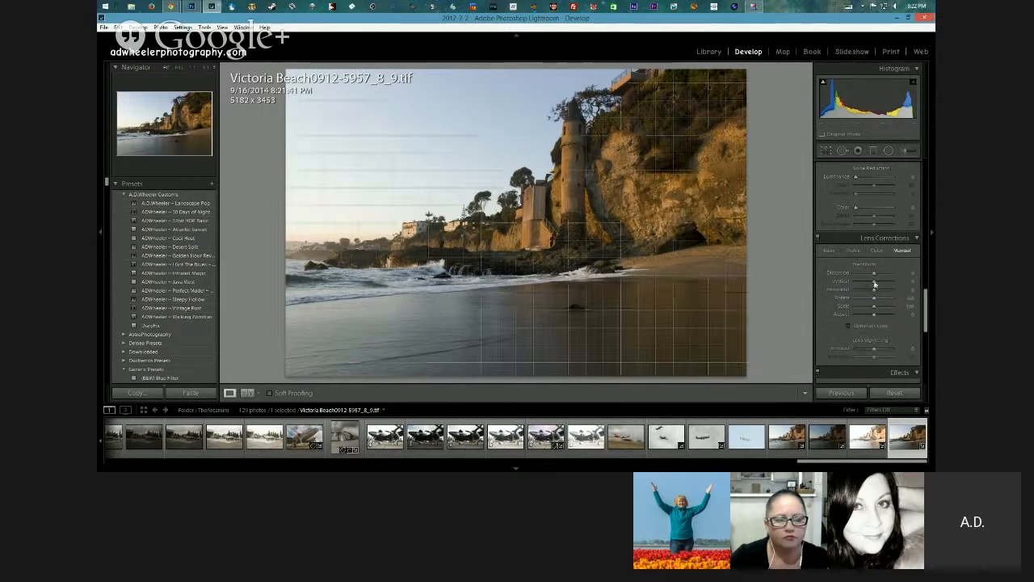
left_click(871, 325)
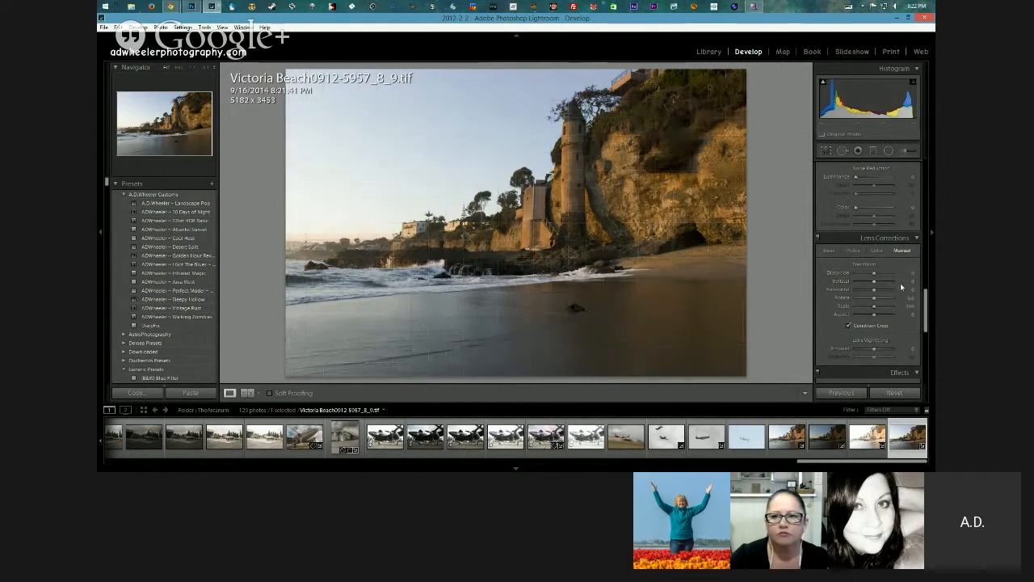
left_click_drag(904, 284, 918, 301)
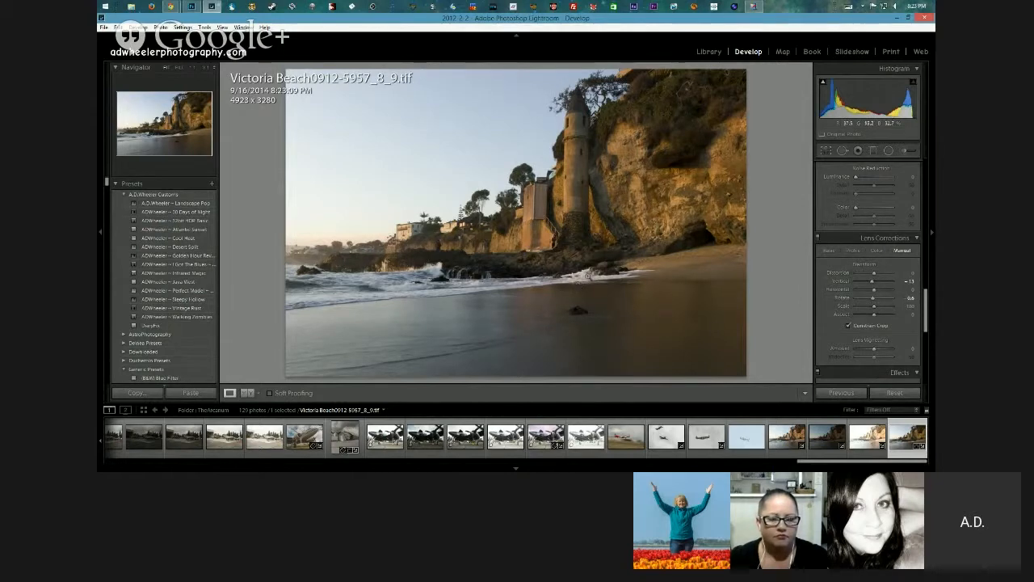
Lower Highlights to -64, inspect the cliffs, houses and people in close-up, and raise the sharpening Amount to 59
mouse_move(898, 94)
left_mouse_down()
mouse_move(850, 93)
mouse_move(887, 93)
left_mouse_up()
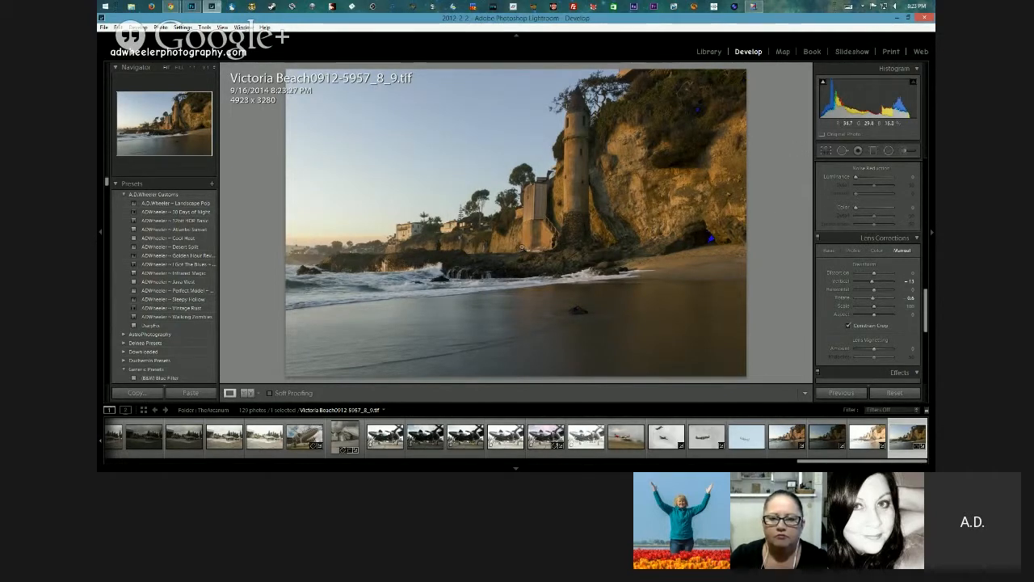
left_click(521, 246)
left_click_drag(549, 202, 564, 299)
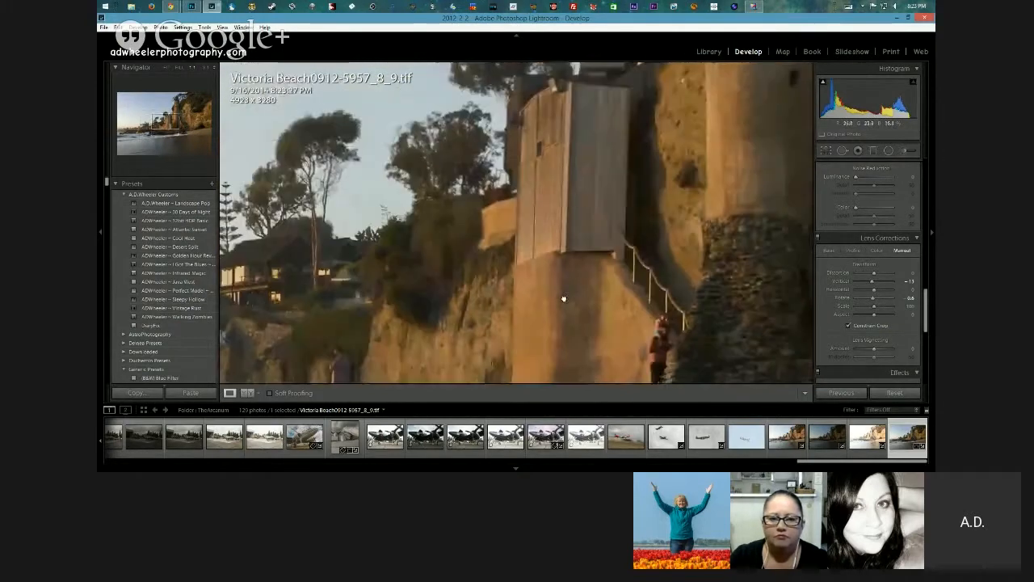
left_click_drag(588, 138, 462, 358)
left_click_drag(547, 307, 661, 228)
left_click_drag(502, 310, 594, 52)
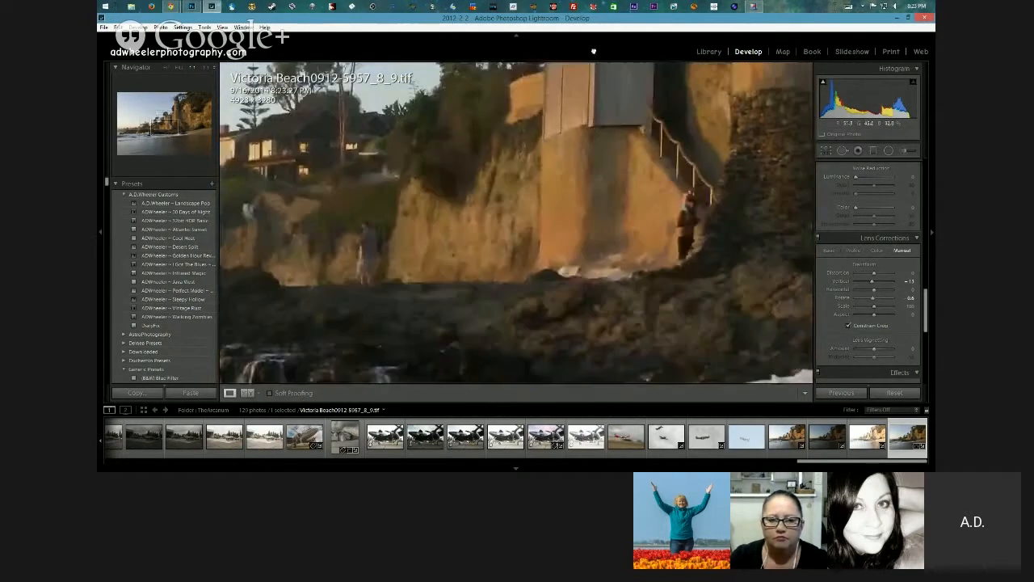
left_click_drag(557, 178, 633, 224)
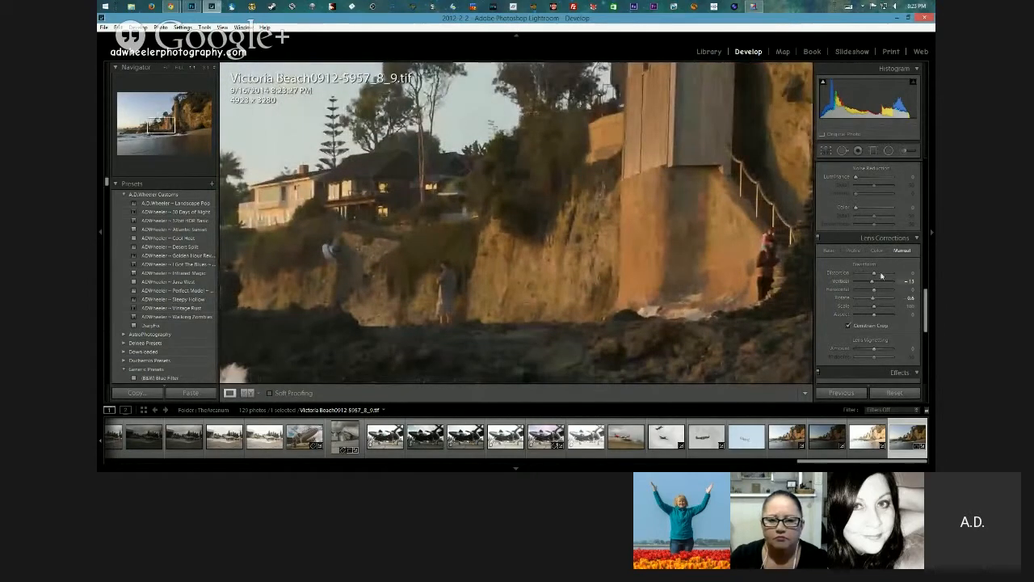
scroll(881, 276, "up", 5)
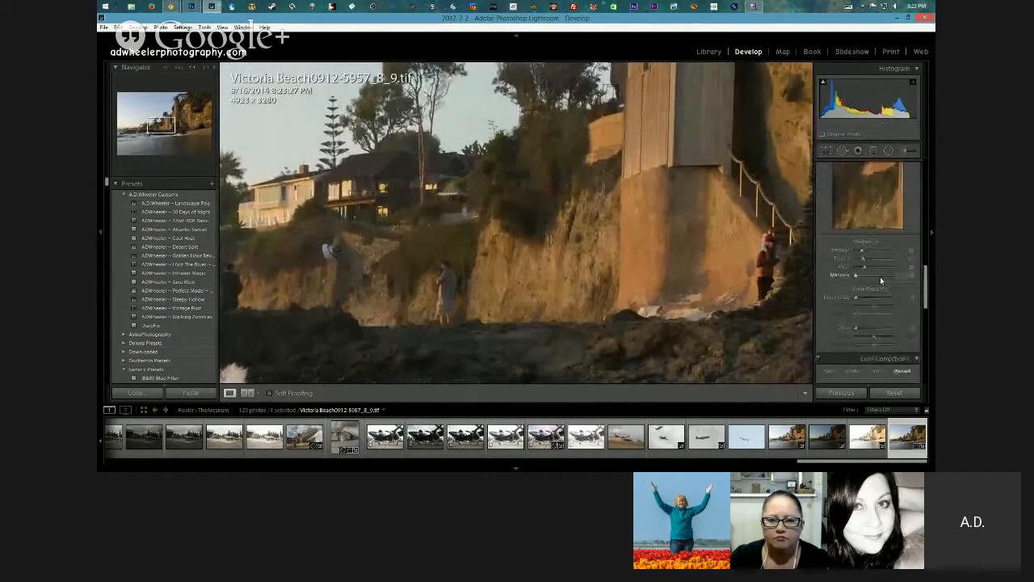
scroll(880, 277, "up", 3)
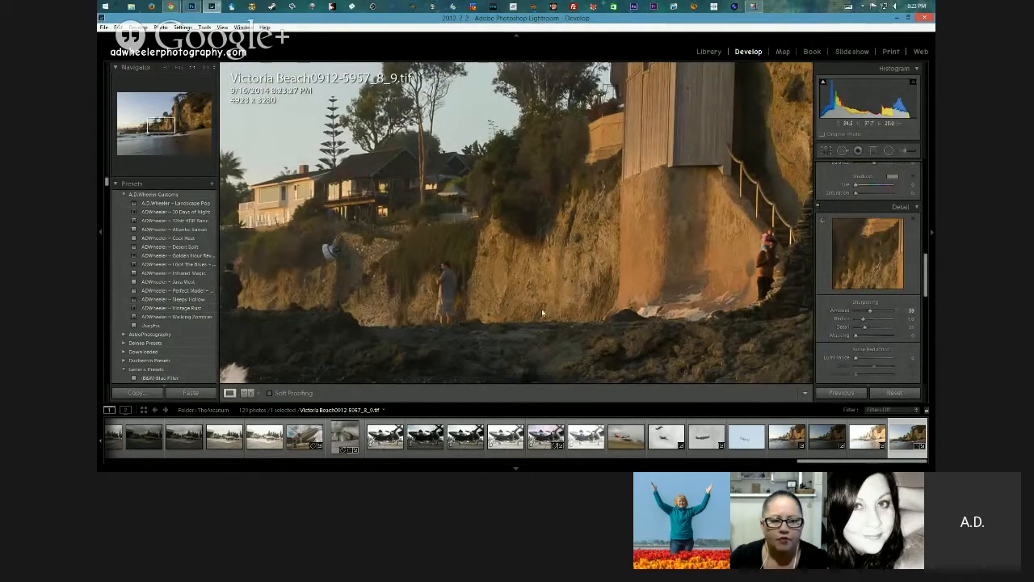
Examine the sharpened houses, trees, people and tower base in close-up, and return to the full image
left_click(570, 234)
left_click_drag(571, 233, 611, 235)
left_click_drag(451, 279, 589, 256)
left_click_drag(251, 264, 396, 297)
mouse_move(699, 296)
left_mouse_down()
mouse_move(577, 264)
mouse_move(493, 283)
mouse_move(640, 282)
mouse_move(571, 335)
left_mouse_up()
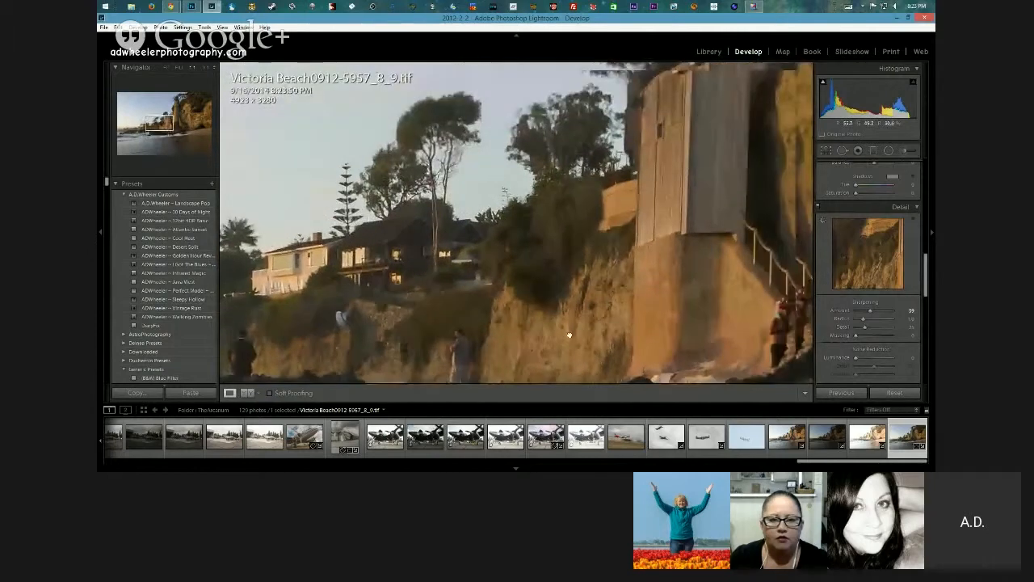
left_click_drag(674, 266, 596, 319)
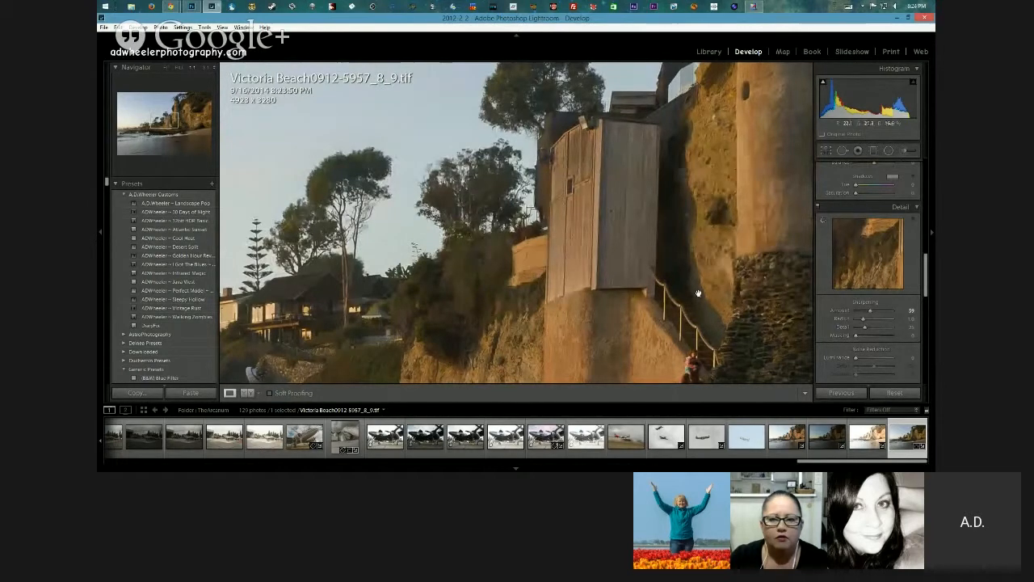
mouse_move(700, 307)
left_mouse_down()
mouse_move(618, 261)
mouse_move(624, 240)
mouse_move(576, 208)
left_mouse_up()
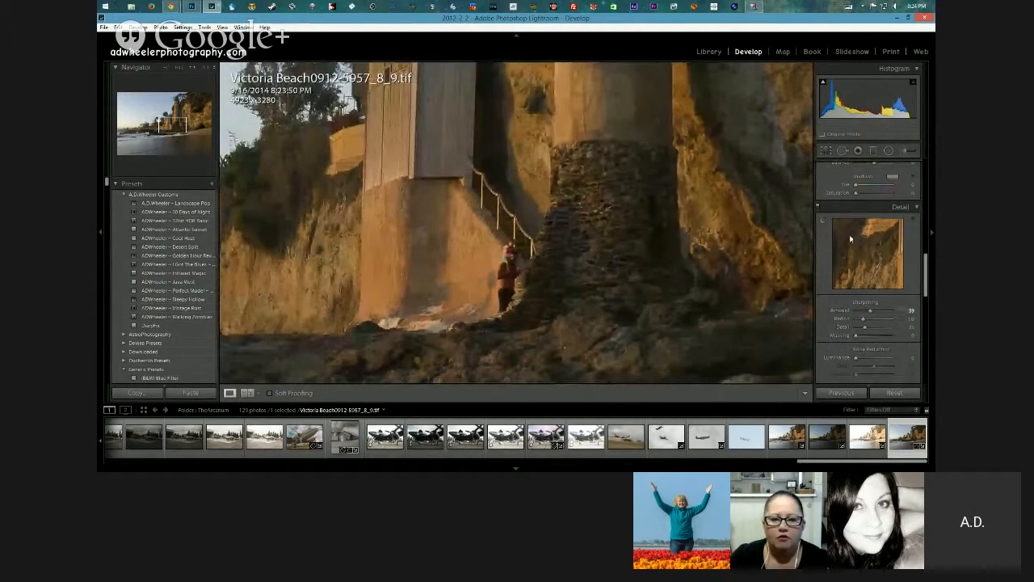
left_click(540, 241)
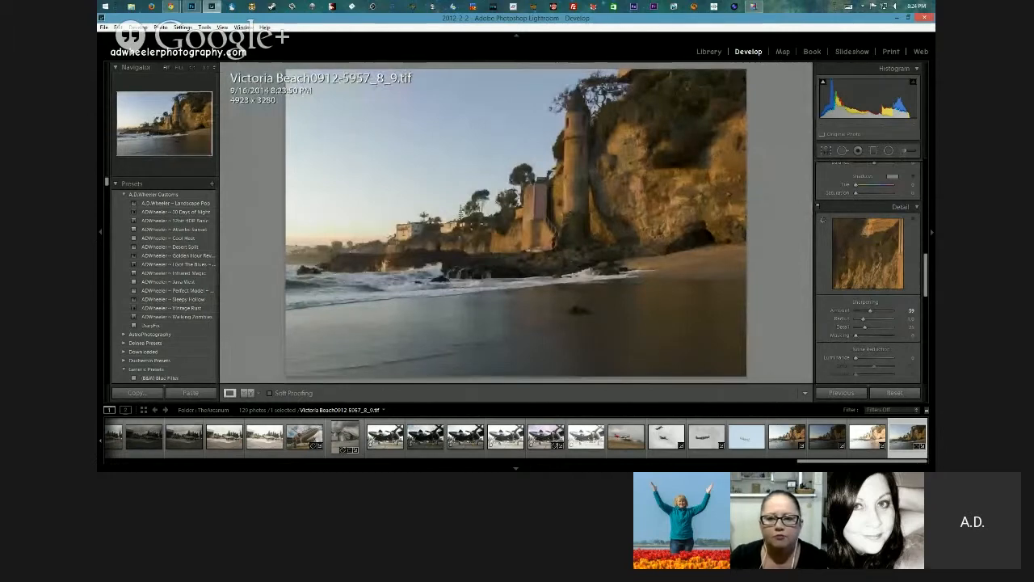
Set Shadows to +100, Highlights to -100 and Exposure to -0.60, and check the trees against the sky in close-up
left_click_drag(927, 280, 927, 222)
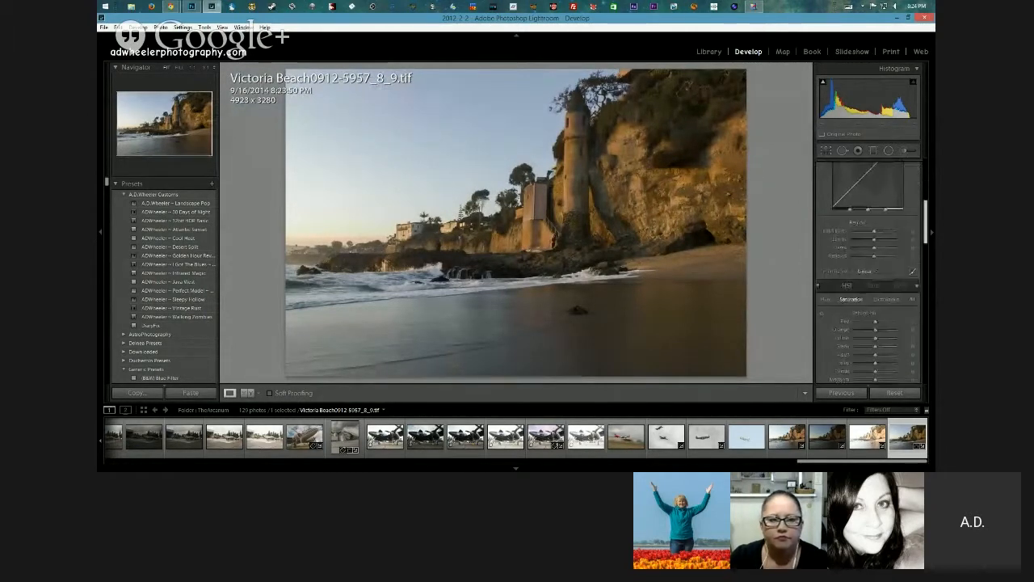
left_click_drag(927, 223, 927, 183)
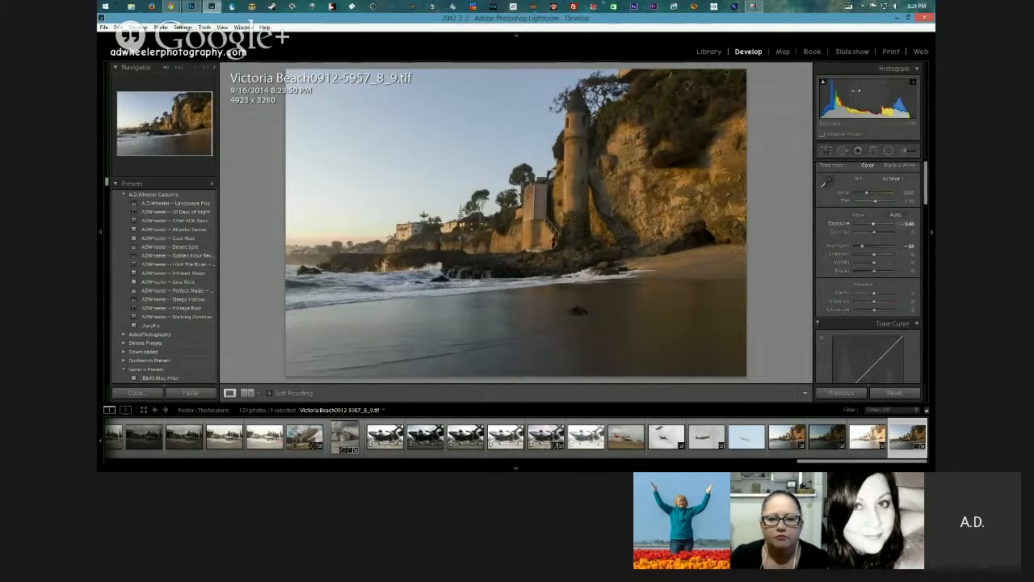
left_click_drag(874, 253, 892, 253)
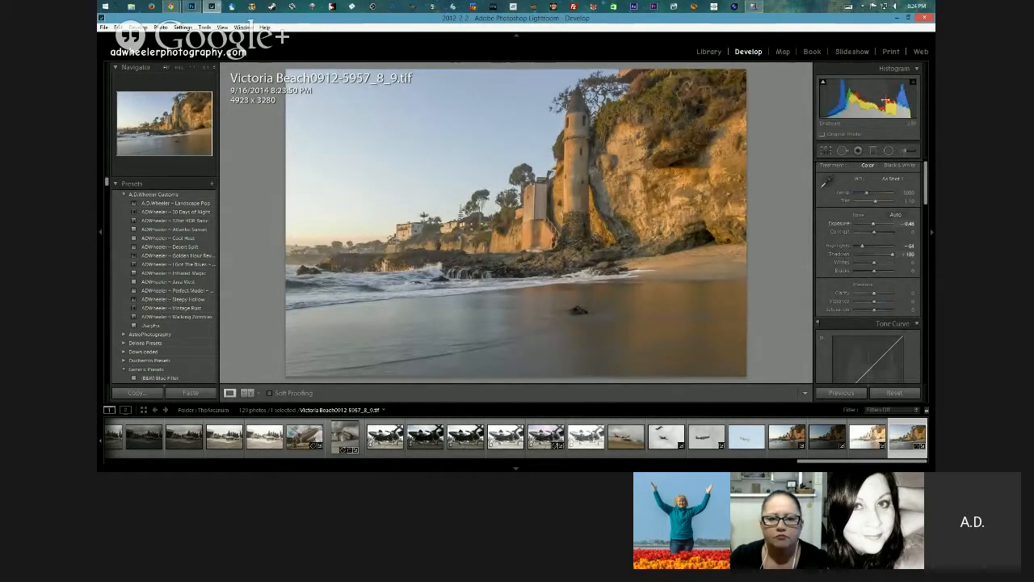
mouse_move(896, 95)
left_mouse_down()
mouse_move(858, 95)
mouse_move(900, 98)
left_mouse_up()
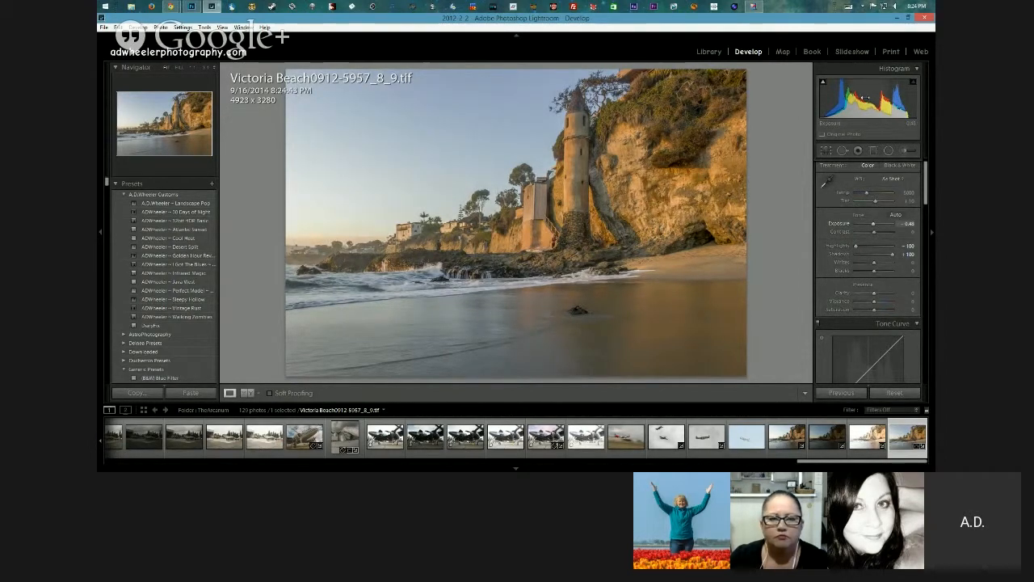
mouse_move(877, 97)
left_mouse_down()
mouse_move(890, 96)
mouse_move(878, 97)
left_mouse_up()
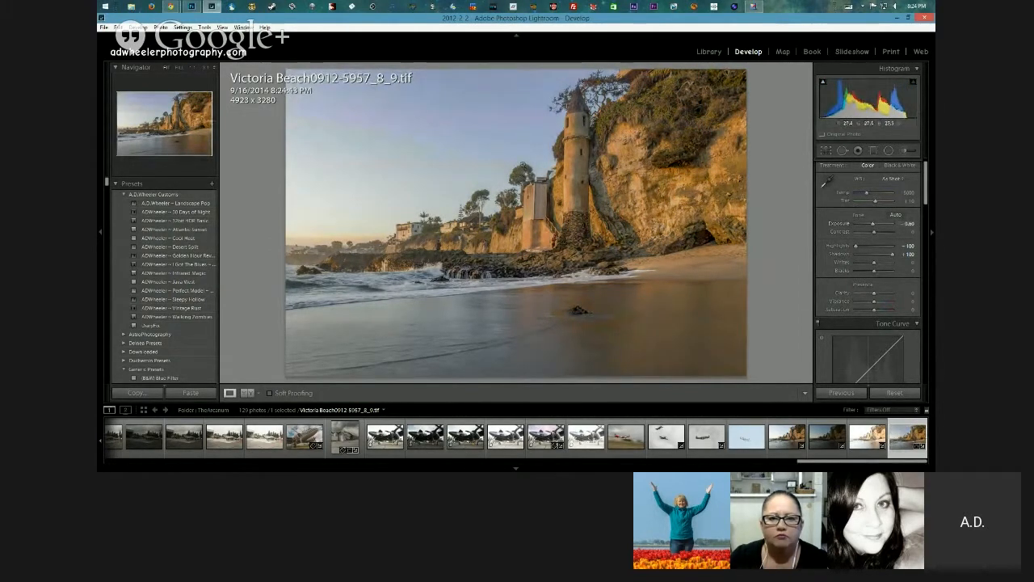
left_click(523, 166)
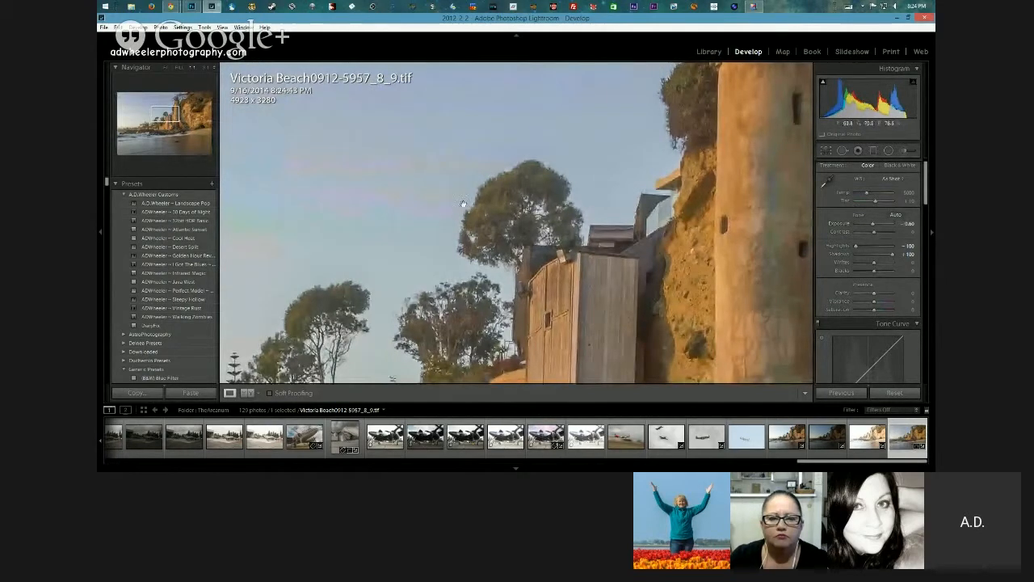
left_click(521, 179)
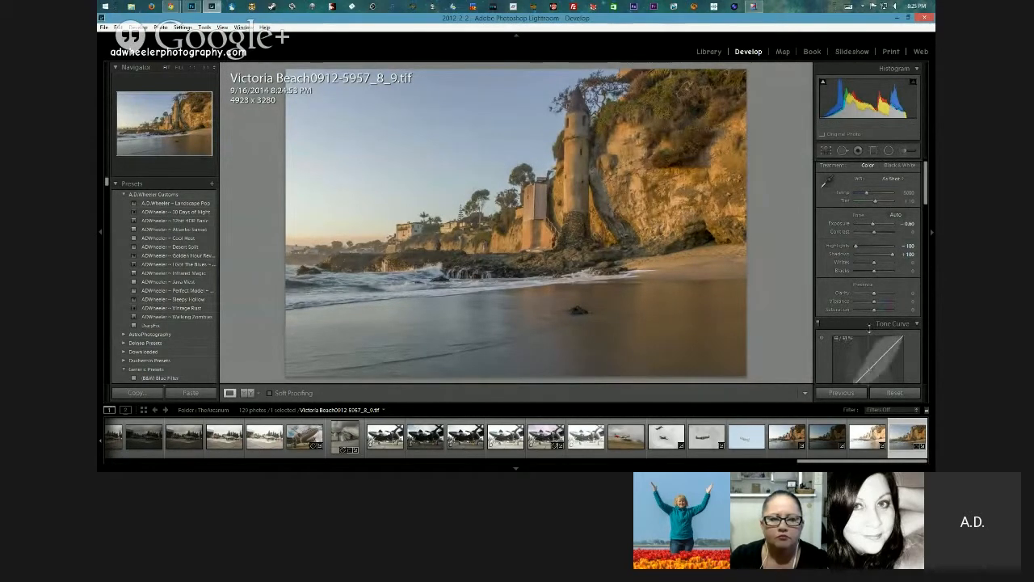
Set Vibrance to -36 and Highlights to -79, and try Clarity at +100 before returning it to 0
left_click_drag(875, 304, 870, 307)
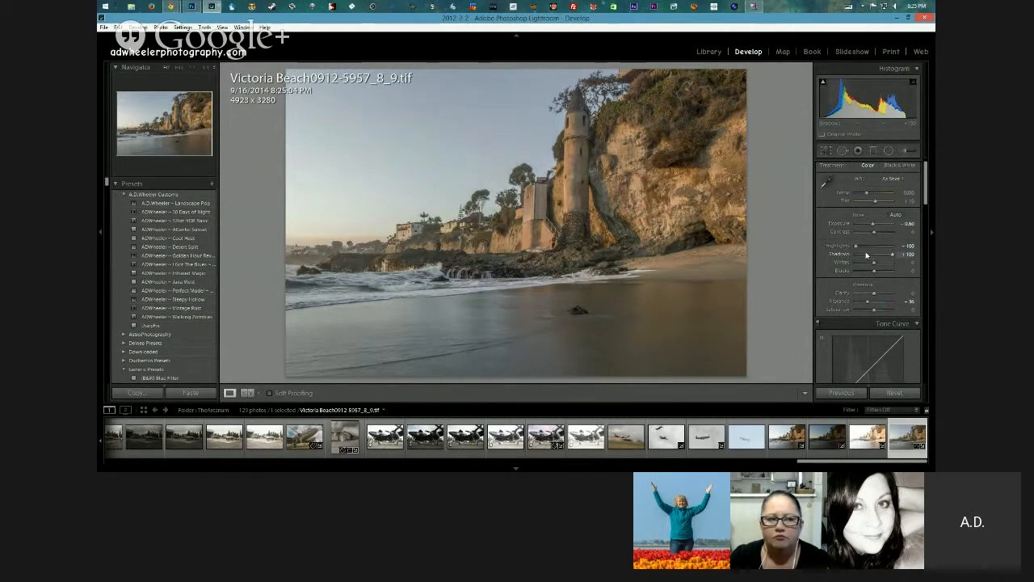
left_click_drag(856, 246, 861, 251)
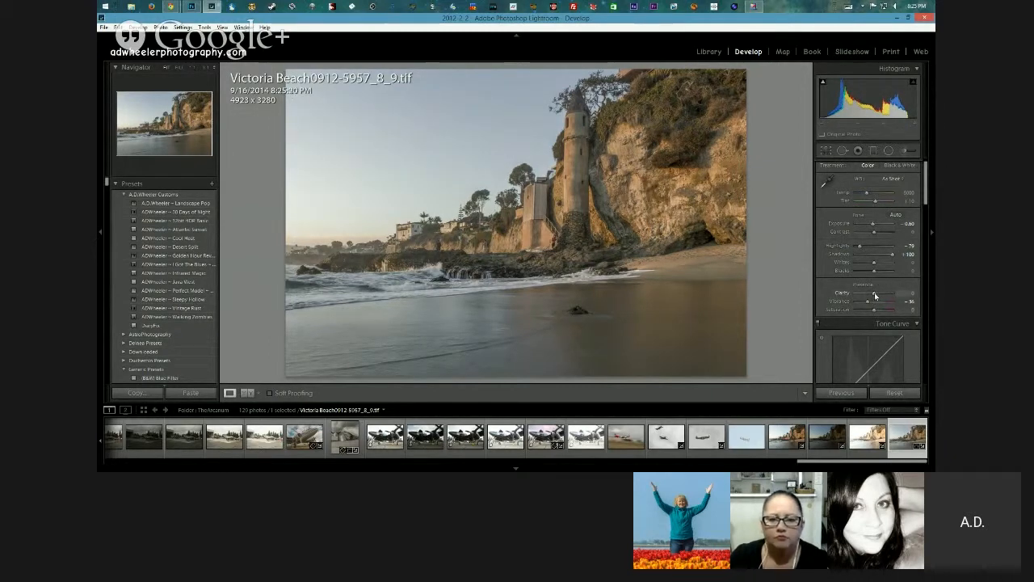
left_click_drag(874, 294, 909, 297)
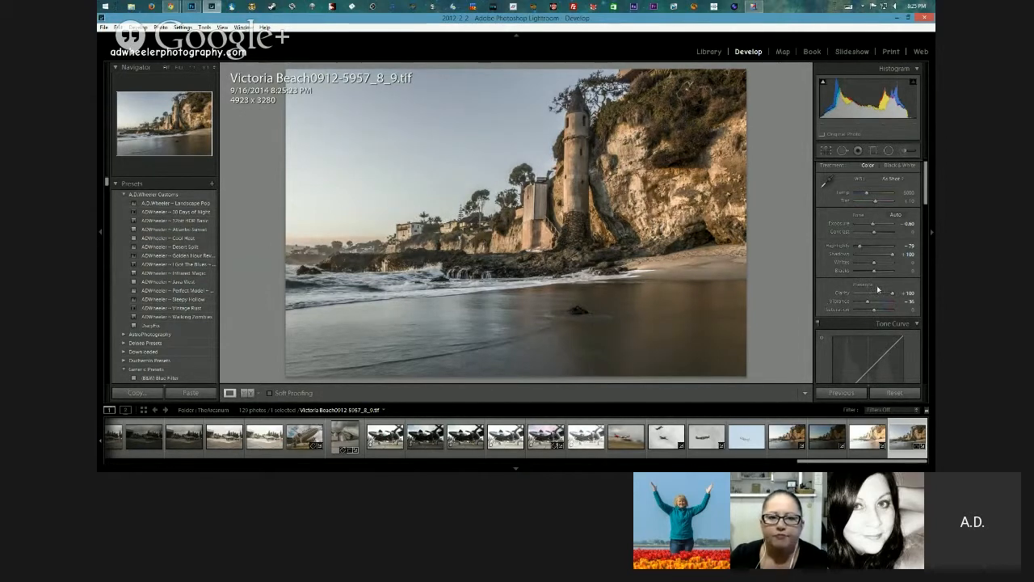
left_click_drag(891, 295, 878, 297)
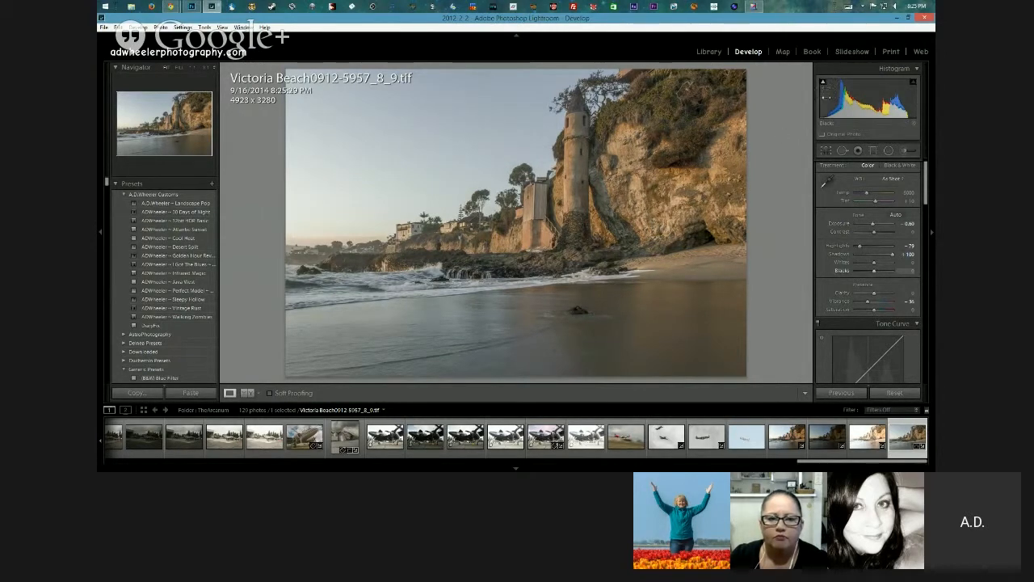
Raise Whites to about +55, using the highlight clipping overlay to eliminate the clipped patch at the sky's edge, and turn the overlay off
mouse_move(823, 85)
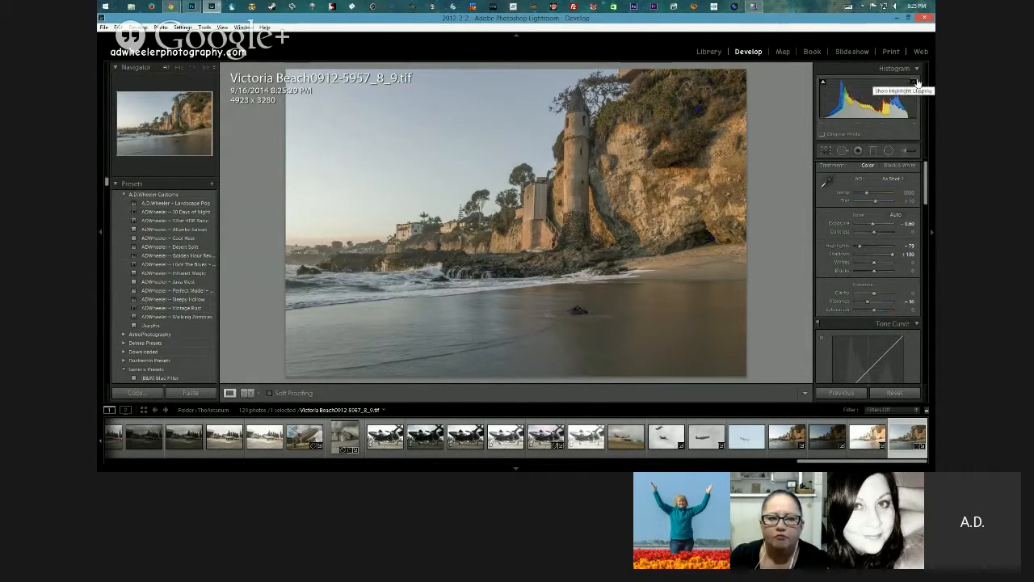
left_click_drag(895, 95, 906, 95)
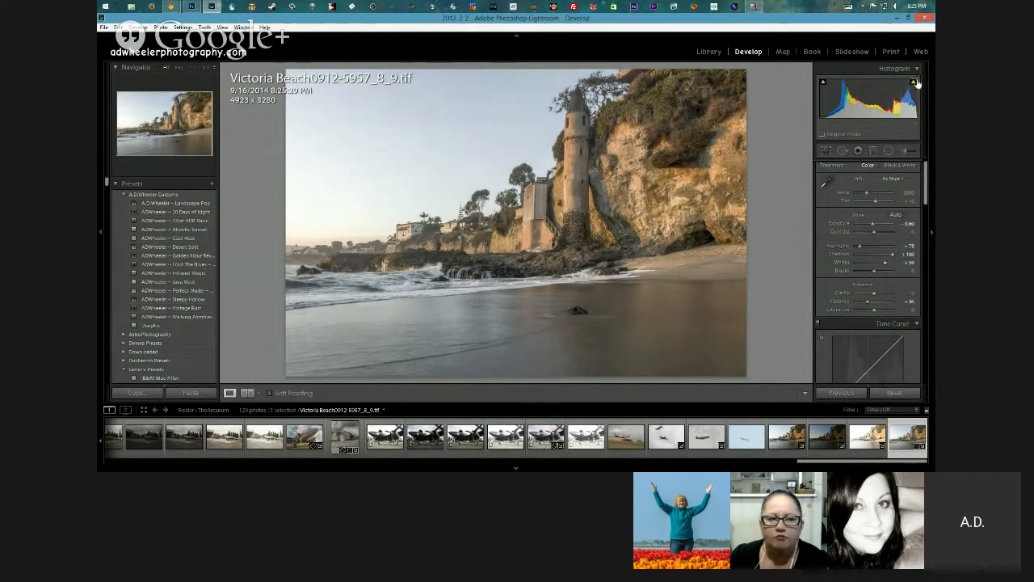
left_click(914, 84)
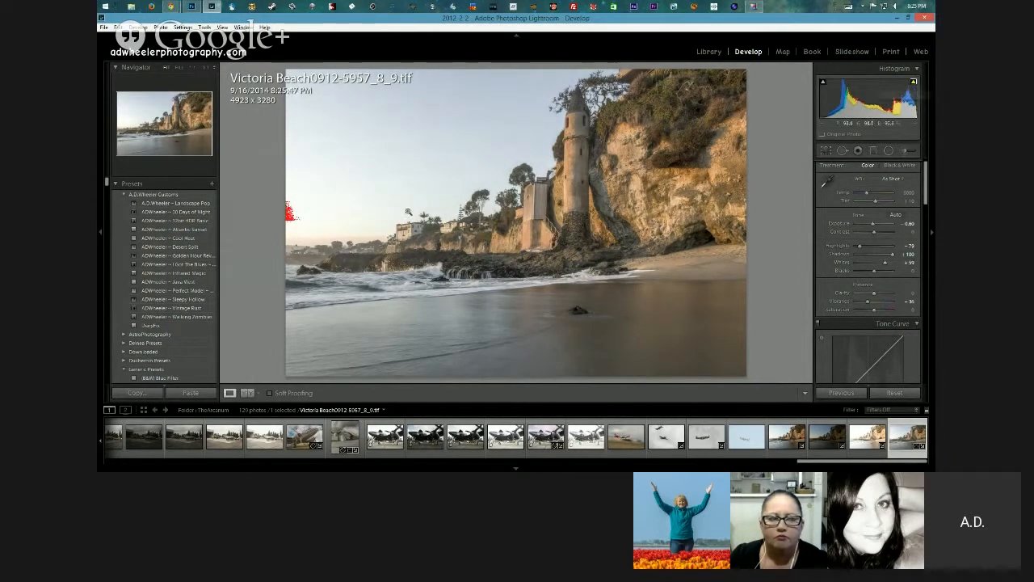
left_click(293, 213)
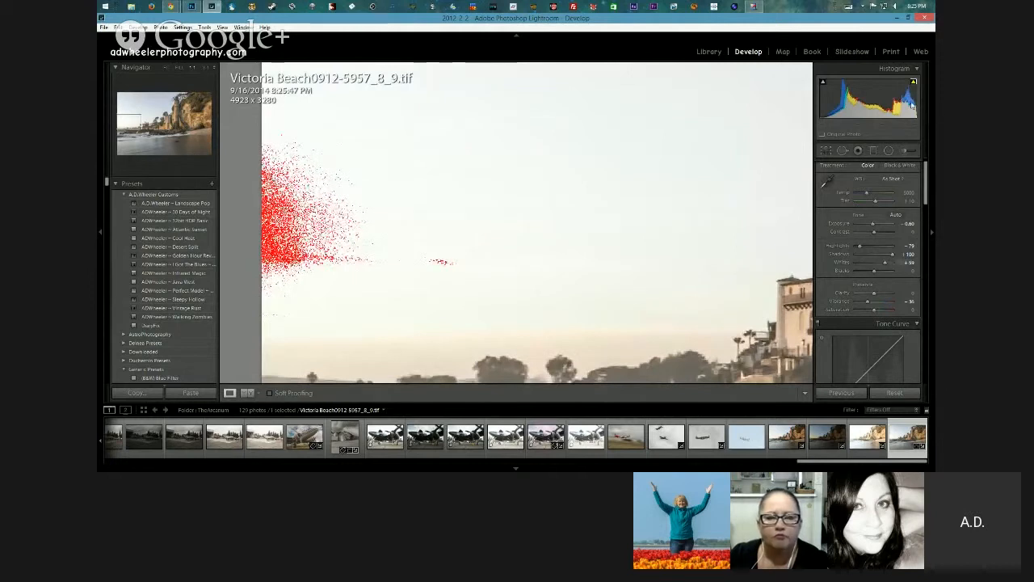
left_click_drag(910, 103, 908, 103)
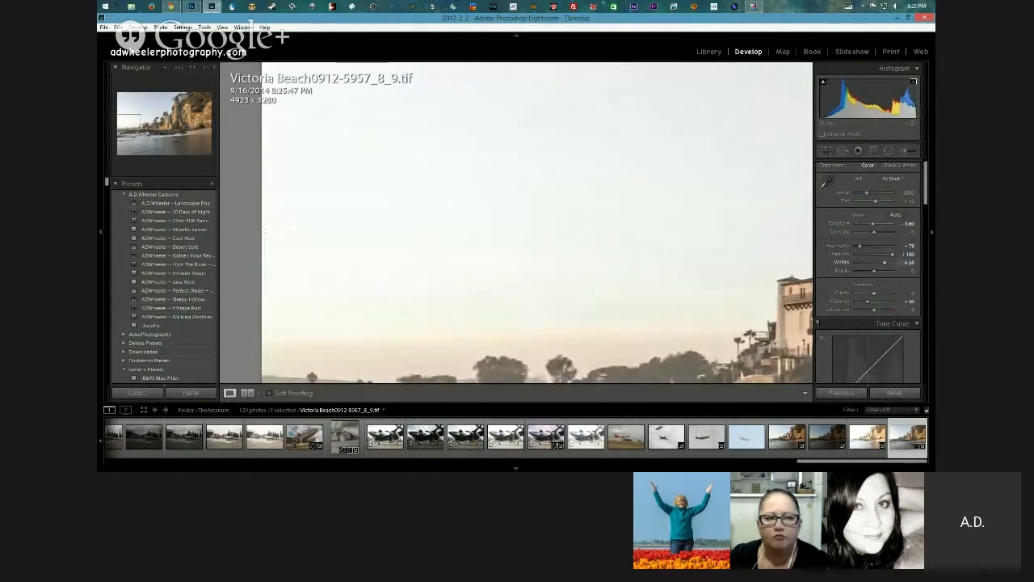
left_click(914, 83)
left_click(622, 169)
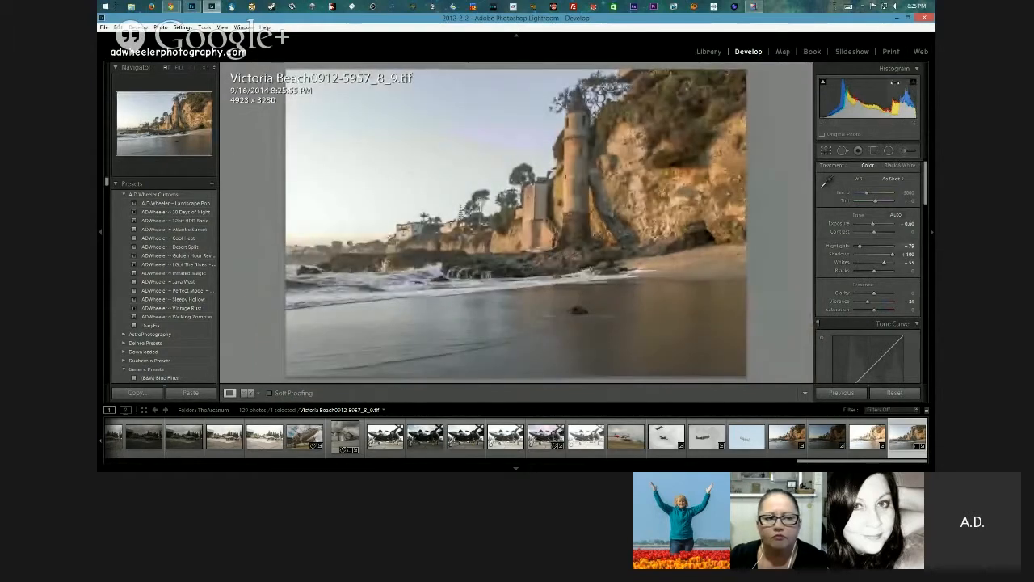
Examine the cave, the people near the tower and the hillside houses in close-up, and return to the full image
left_click(707, 253)
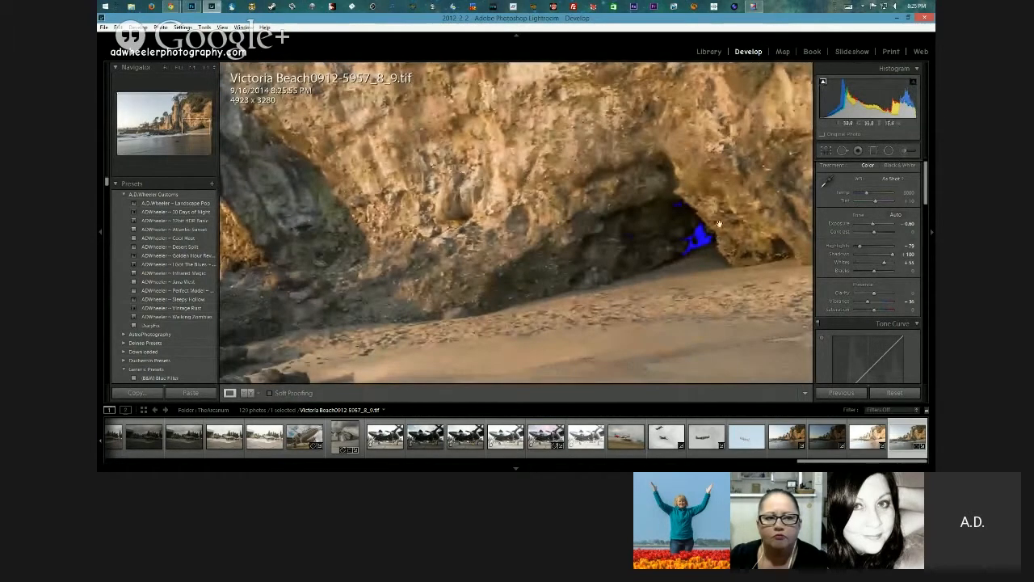
left_click_drag(627, 246, 522, 256)
left_click(522, 256)
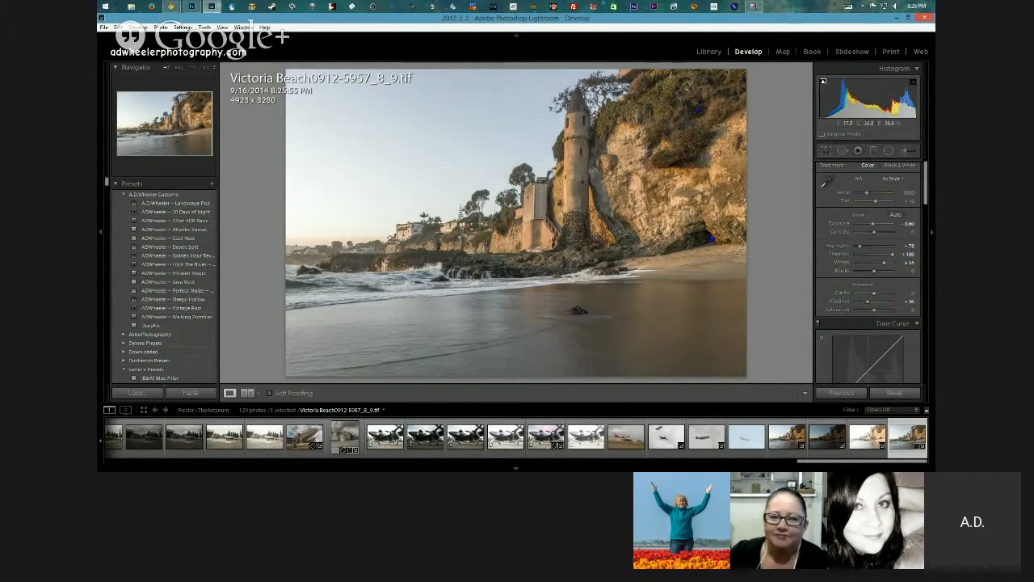
left_click(540, 232)
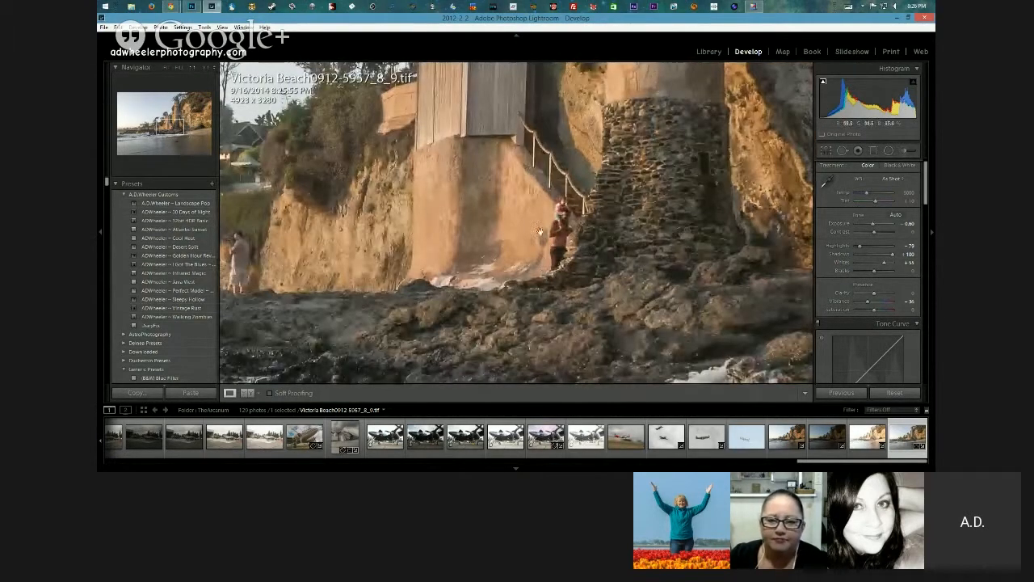
left_click_drag(251, 246, 683, 236)
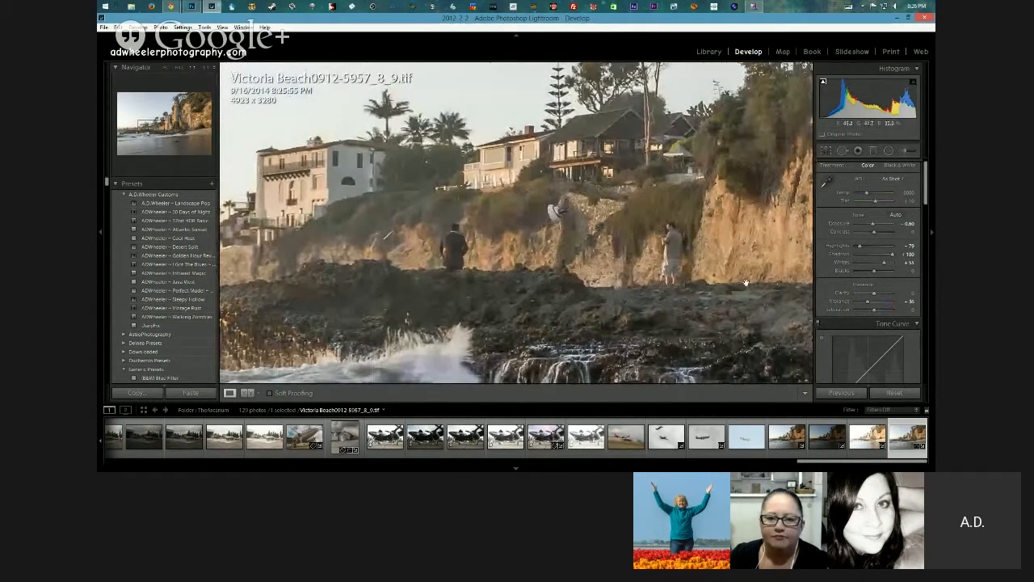
left_click_drag(746, 284, 714, 269)
left_click(714, 271)
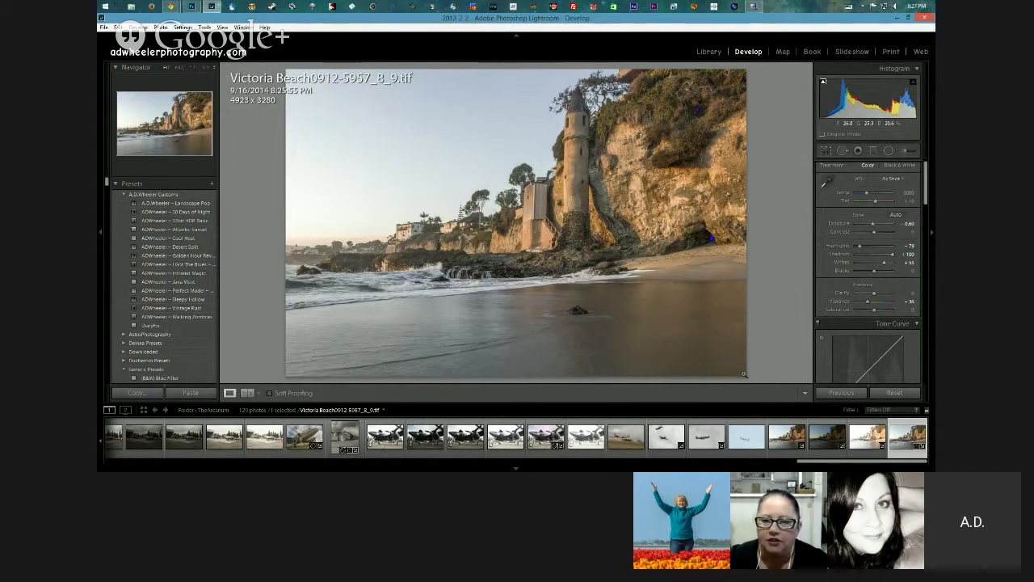
Select the three bracketed Victoria Beach CR2 exposures and send them to Merge to HDR Pro in Photoshop
left_click(788, 440)
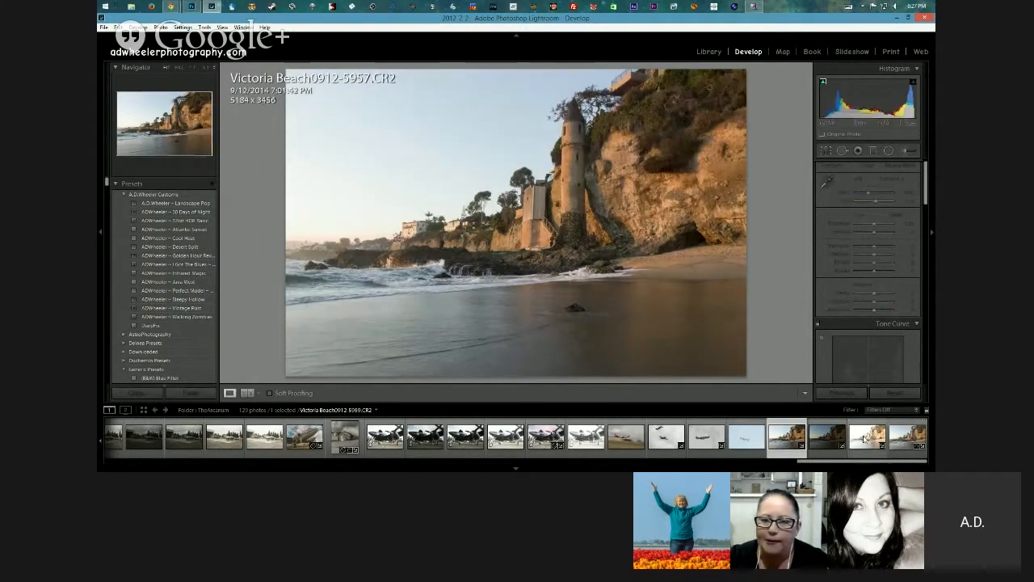
left_click(864, 439, "shift")
right_click(864, 439)
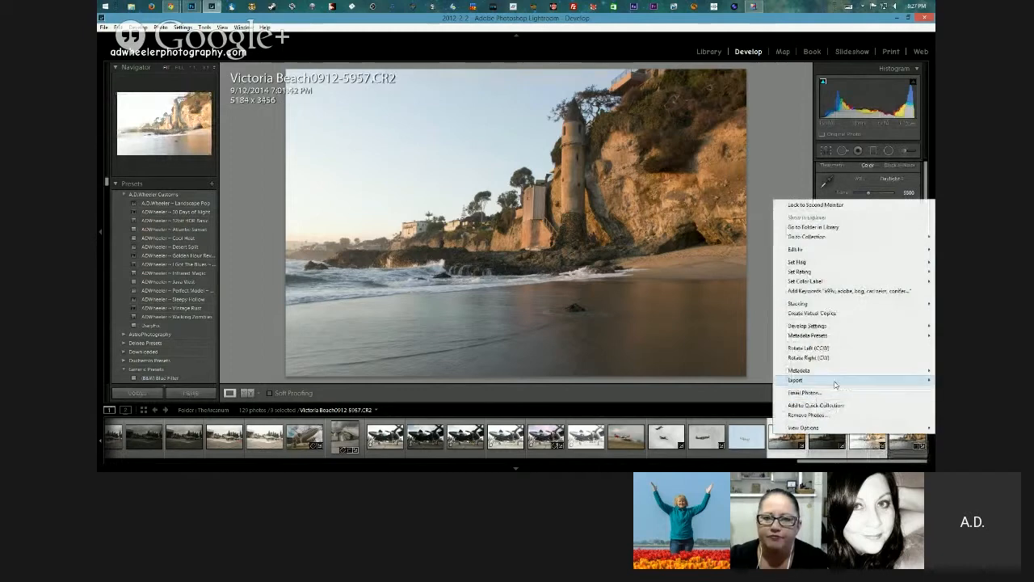
mouse_move(800, 249)
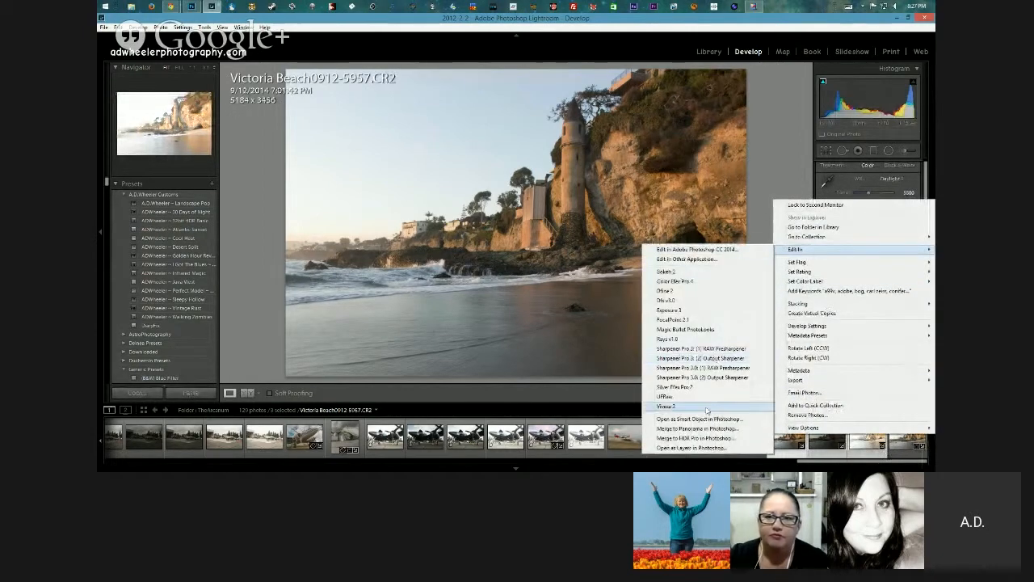
left_click(703, 442)
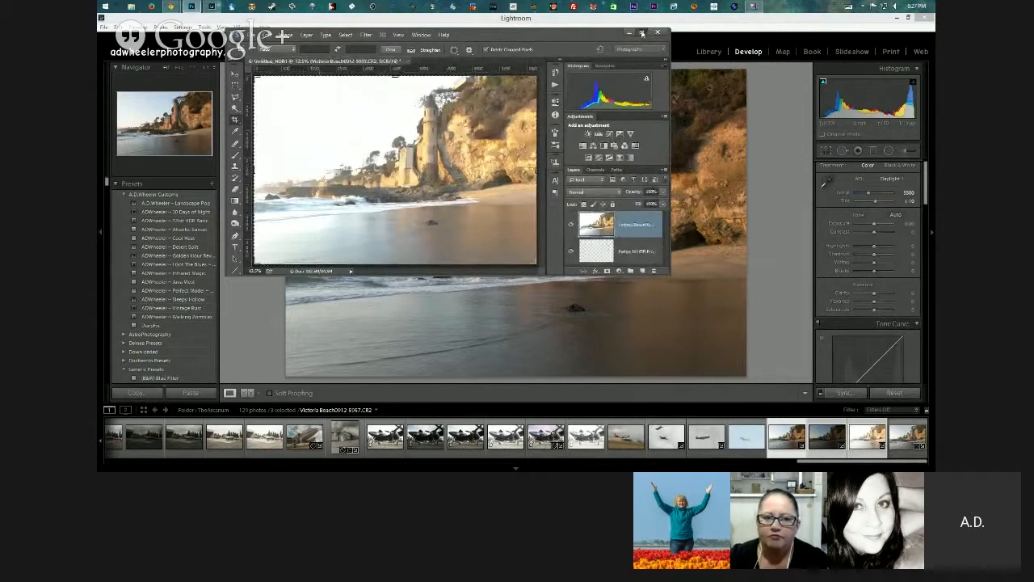
left_click(641, 34)
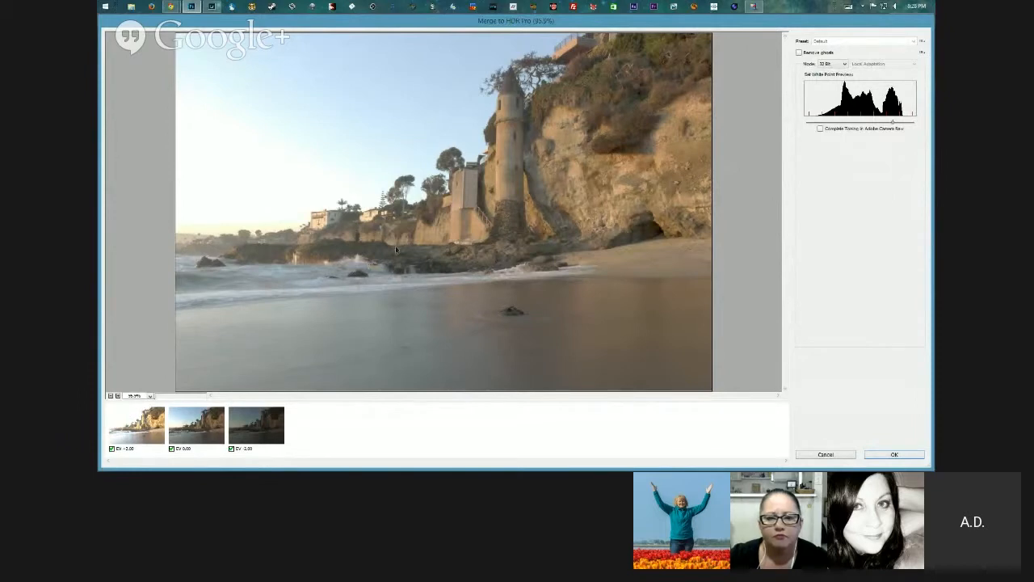
Examine the merged 32-bit preview at 200%, checking the waves, rocks and people on the shore for ghosting
key("ctrl+plus")
key("ctrl+plus")
key("ctrl+plus")
key("ctrl+plus")
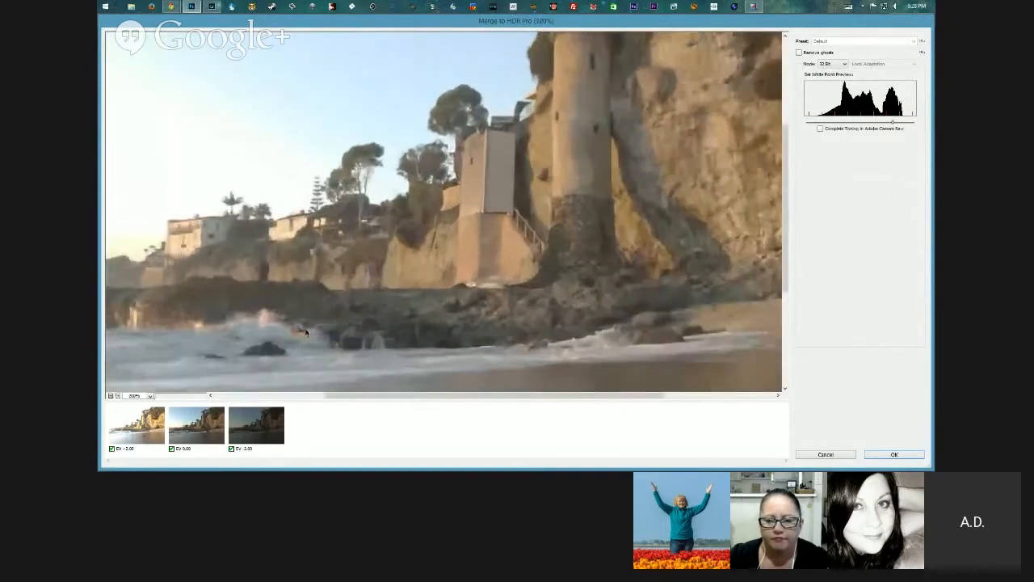
left_click_drag(369, 397, 320, 396)
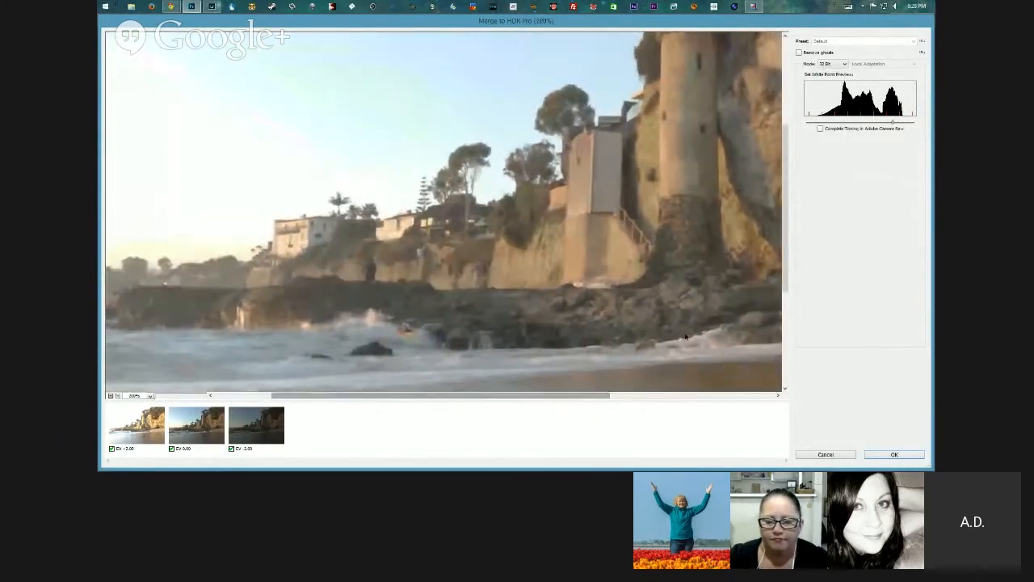
left_click_drag(785, 261, 784, 293)
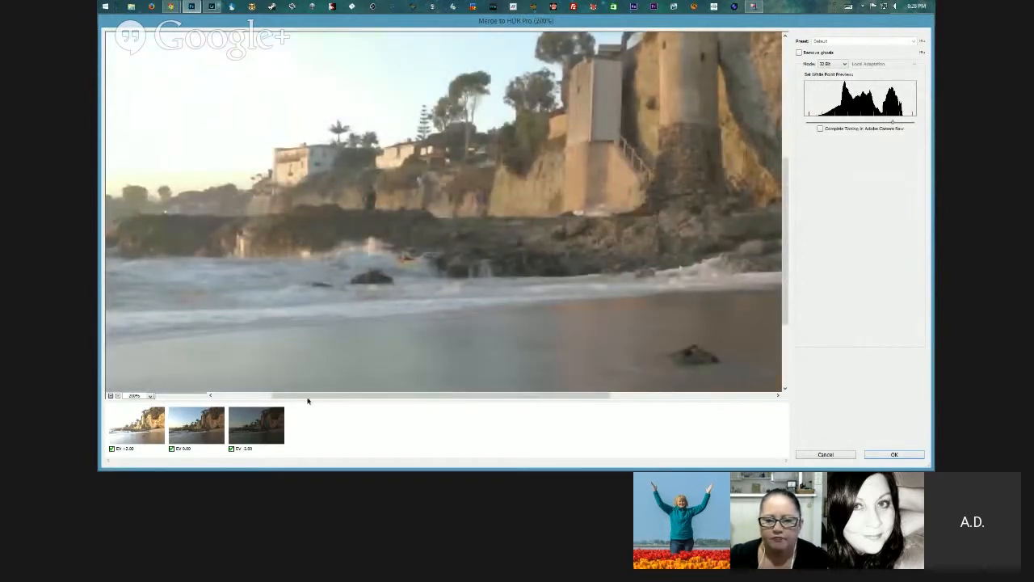
left_click_drag(308, 401, 266, 396)
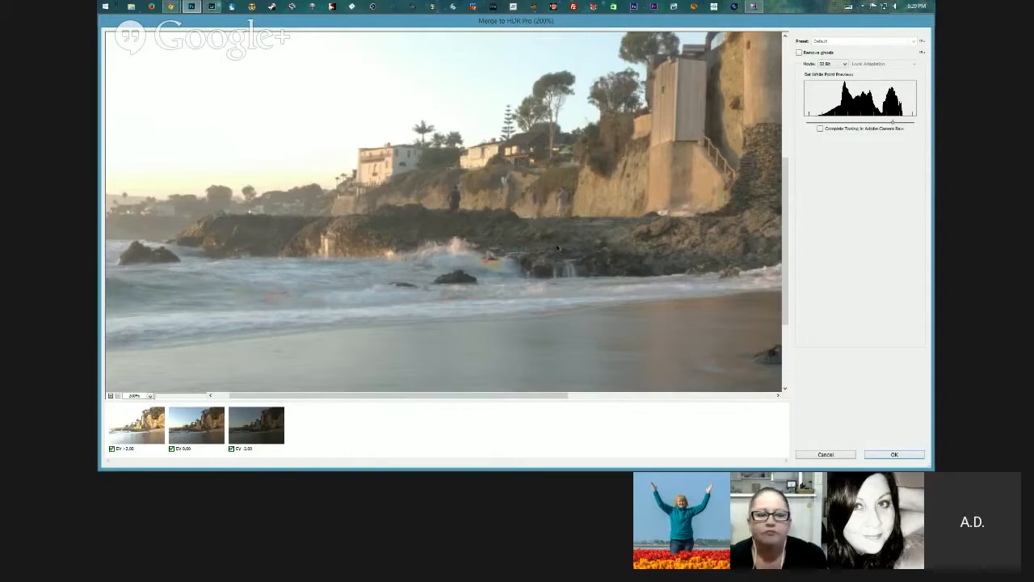
Turn on ghost removal for the HDR merge and inspect the waves and people in the preview
left_click(800, 54)
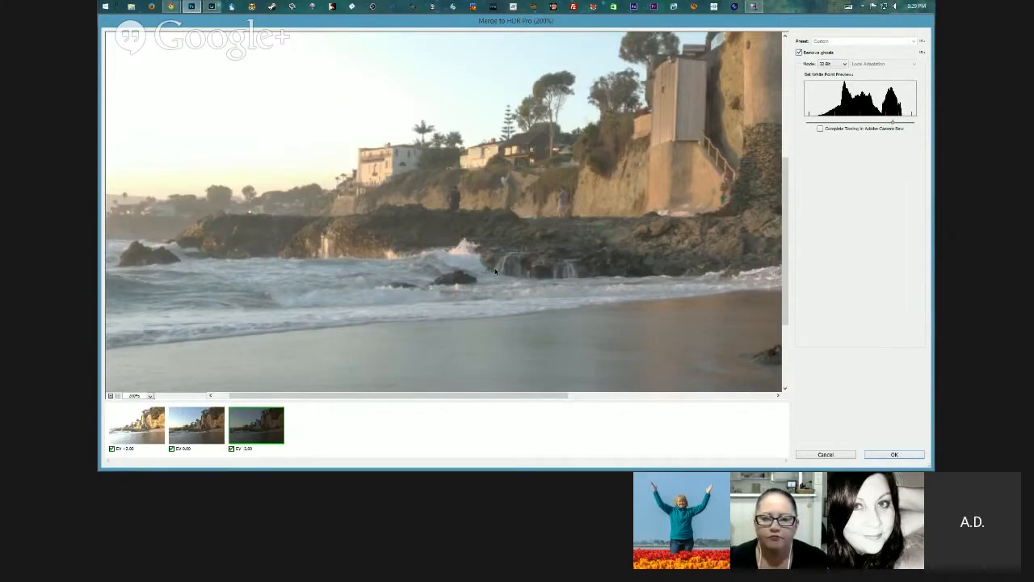
scroll(454, 254, "down", 1)
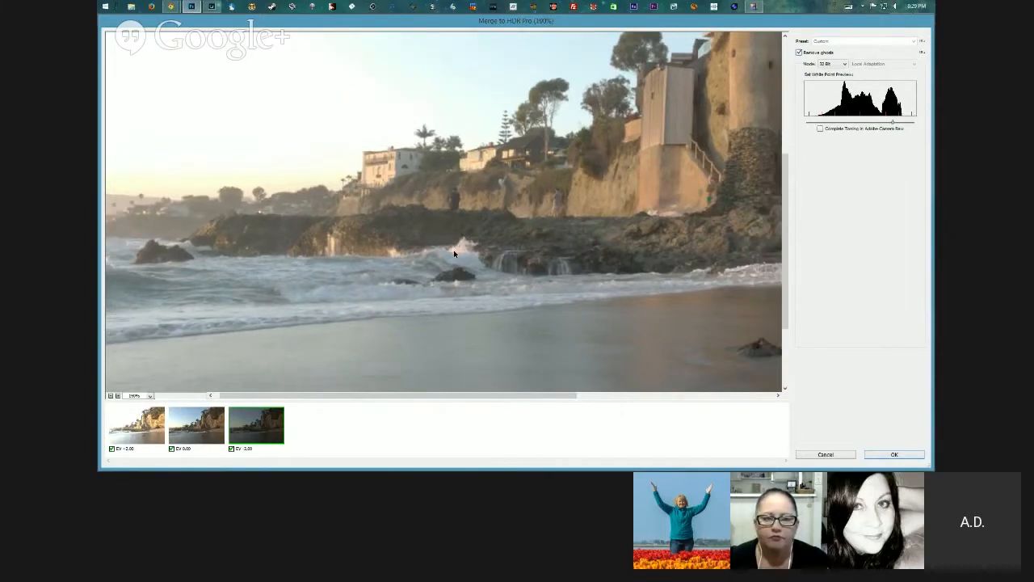
scroll(454, 254, "up", 1)
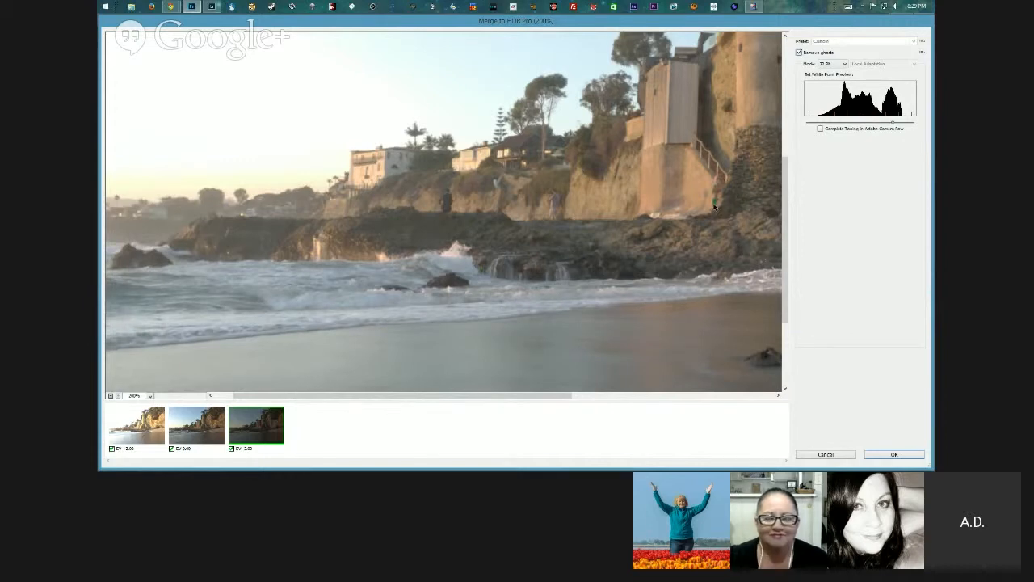
scroll(600, 206, "down", 1)
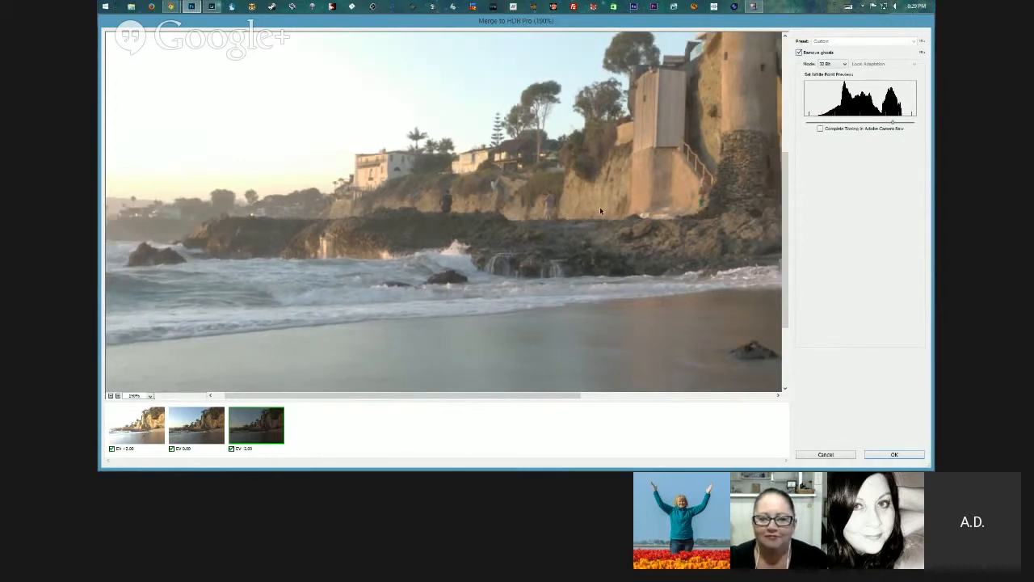
scroll(599, 207, "down", 2)
scroll(600, 207, "down", 2)
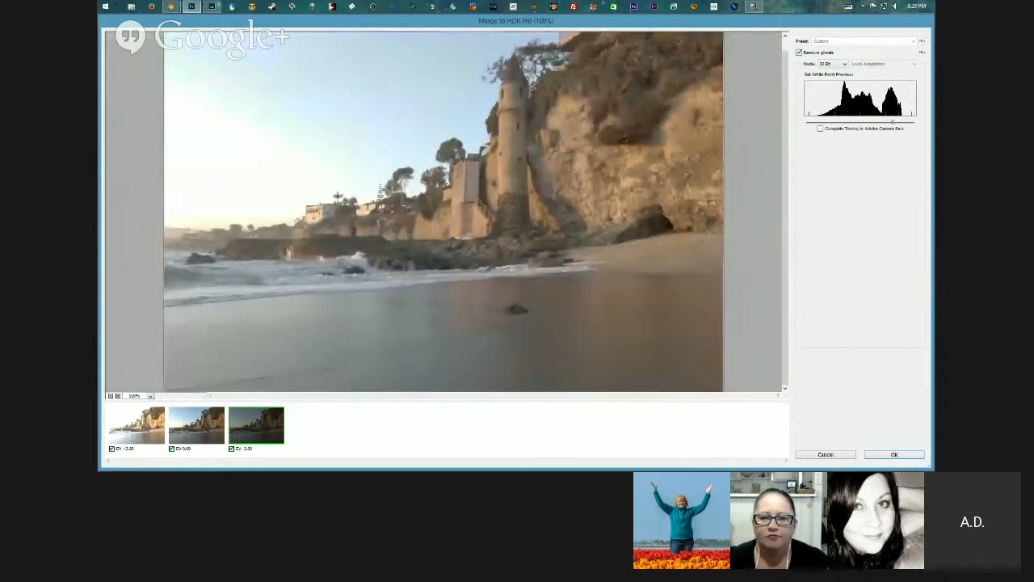
Take a closer look at the preview, try the white point setting, and cancel the HDR merge
scroll(508, 138, "up", 1)
scroll(504, 217, "up", 1)
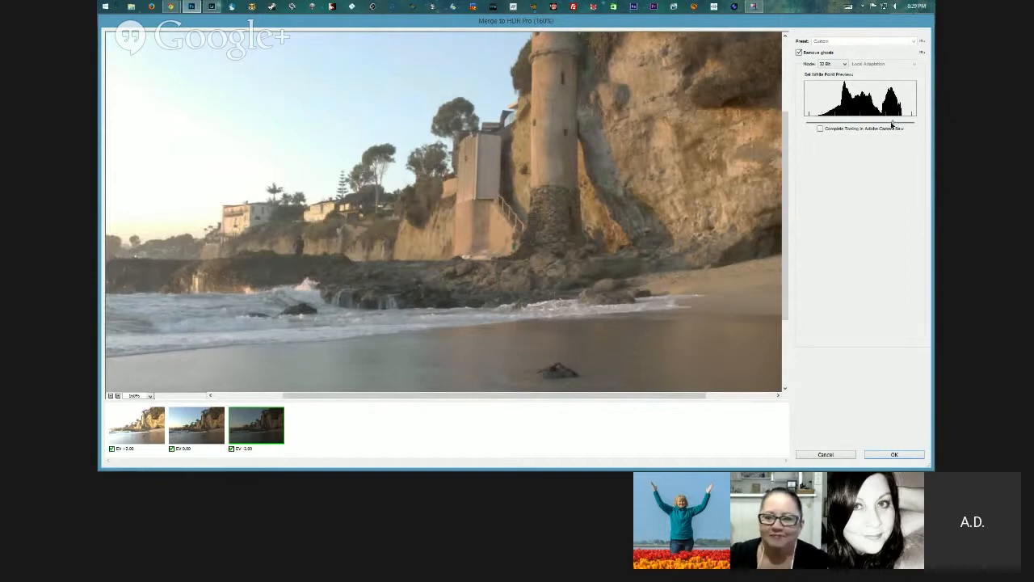
left_click_drag(891, 124, 893, 124)
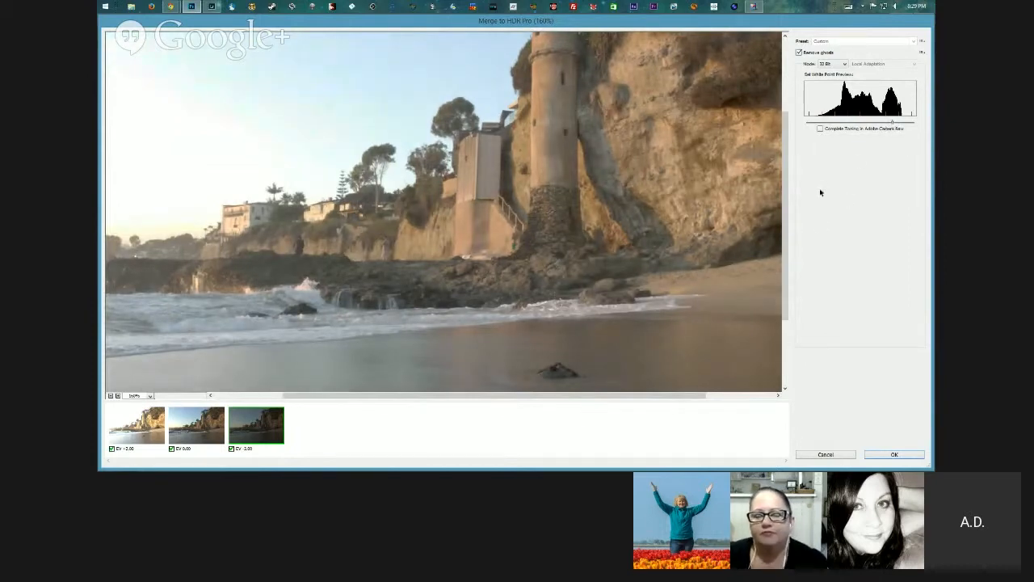
left_click(837, 456)
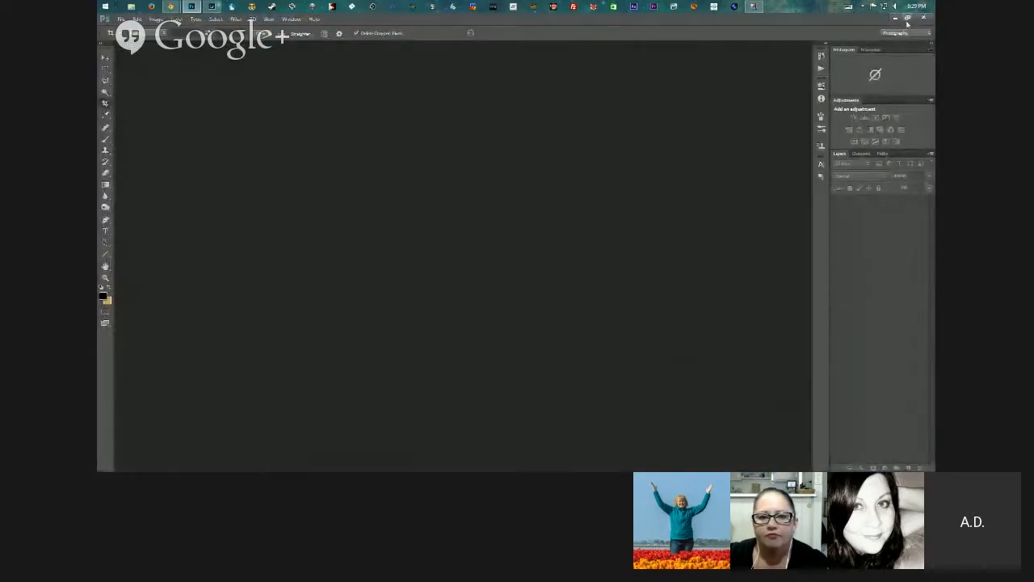
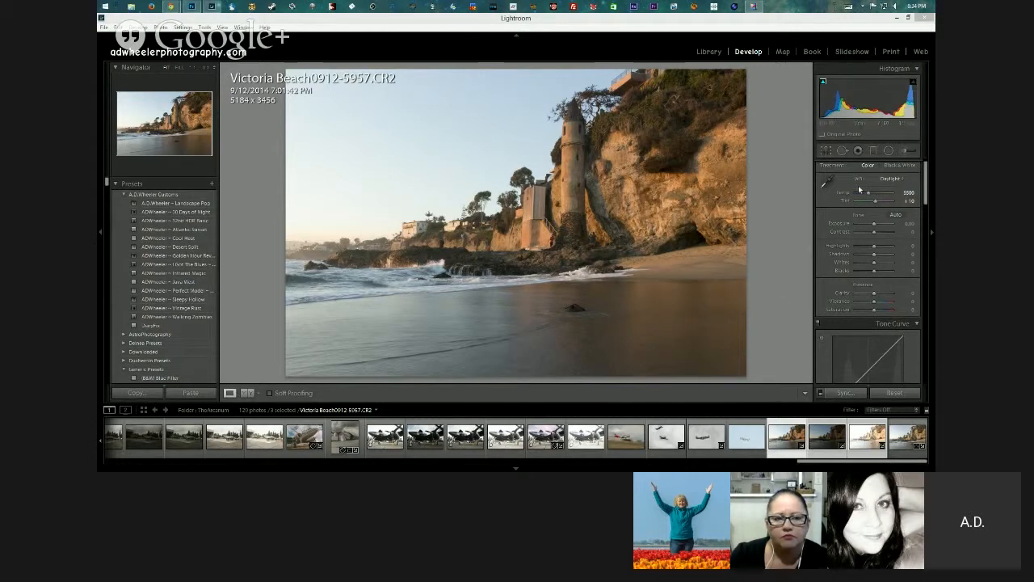
In Lightroom, paint an Adjustment Brush mask of size 13 over the cave at the cliff base and hide the mask overlay
left_click(907, 151)
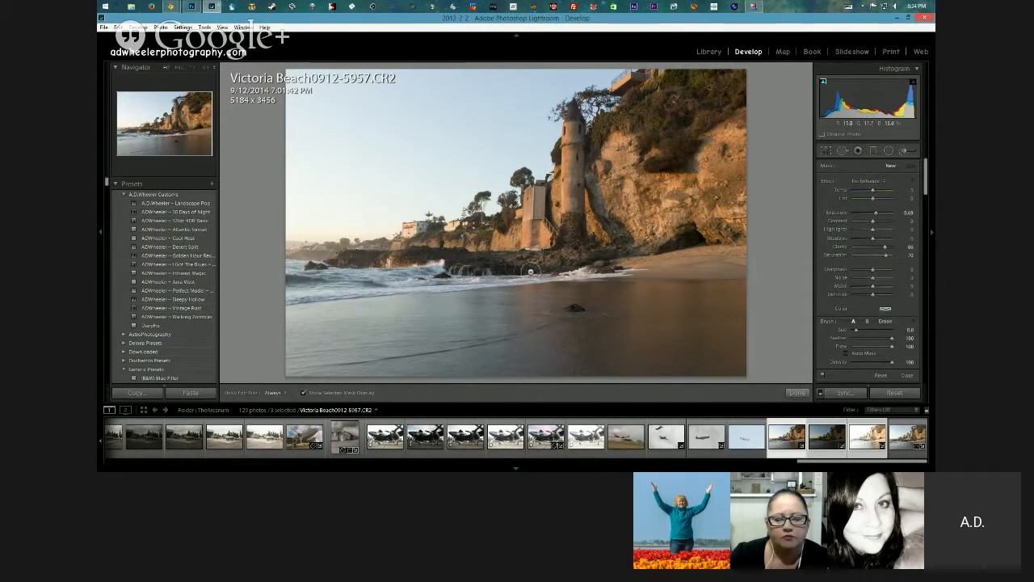
scroll(875, 236, "down", 3)
scroll(600, 242, "up", 3)
mouse_move(699, 240)
left_mouse_down()
mouse_move(685, 242)
mouse_move(687, 226)
left_mouse_up()
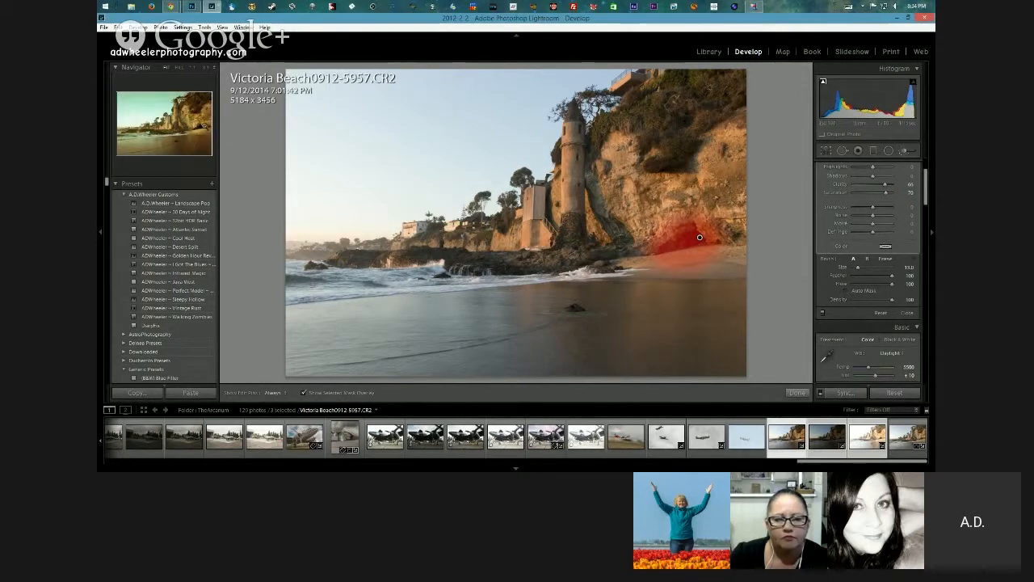
key("z")
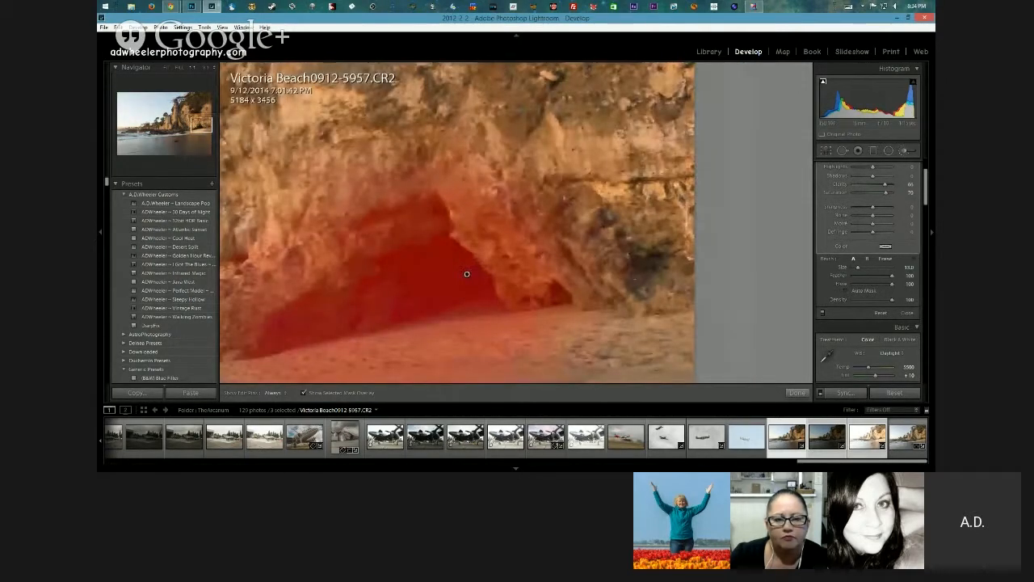
left_click_drag(466, 274, 658, 166)
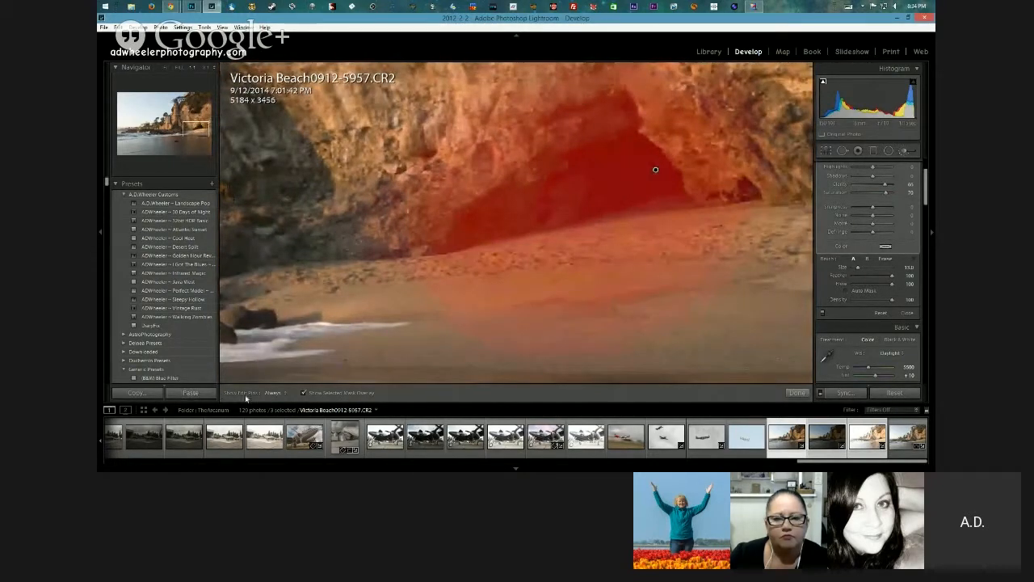
left_click(304, 394)
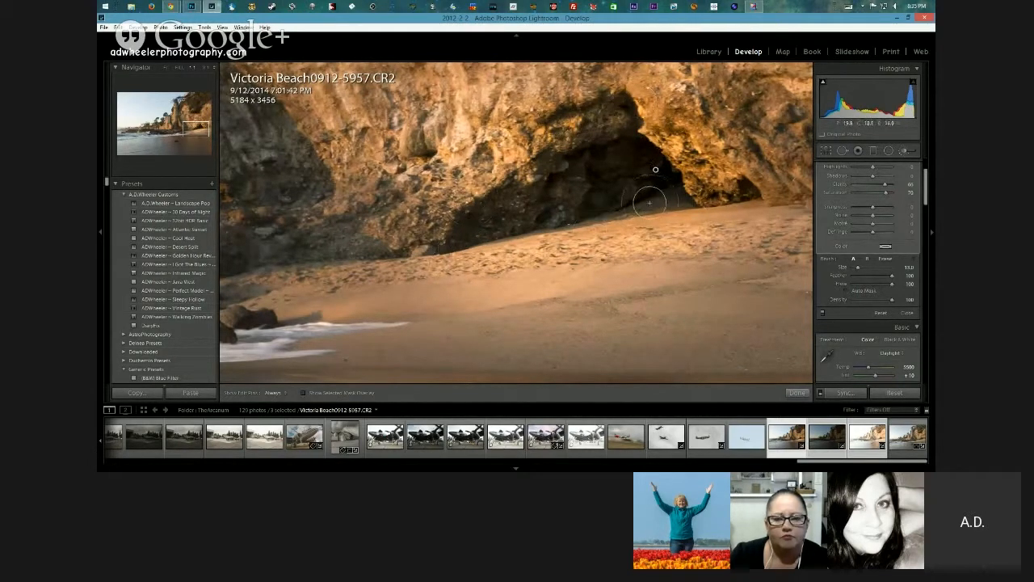
Reset the brush's Clarity and Saturation to 0 and try raising its Exposure to about 2.2 on the cave
key("Right")
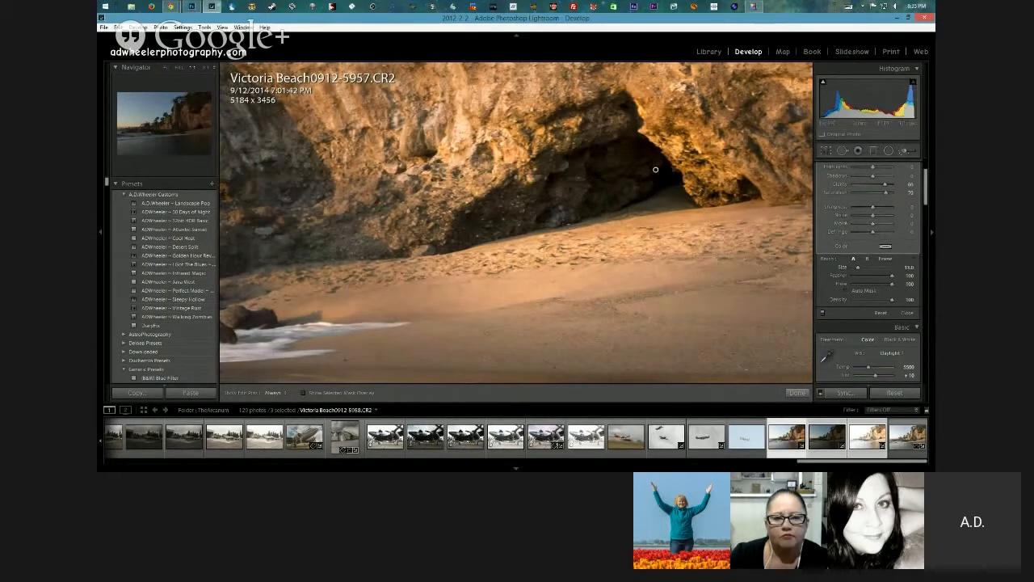
scroll(927, 188, "up", 3)
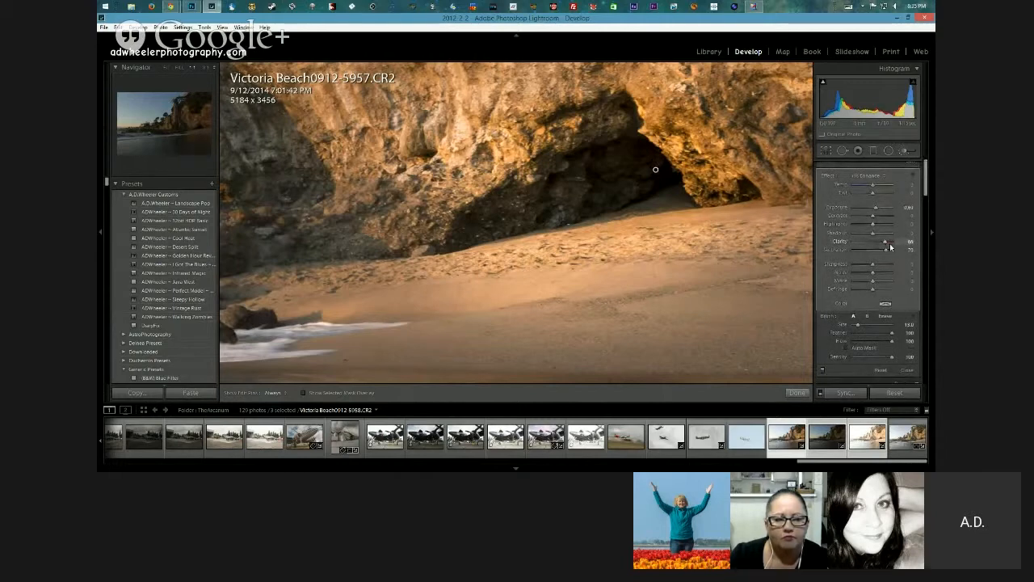
left_click_drag(886, 244, 883, 252)
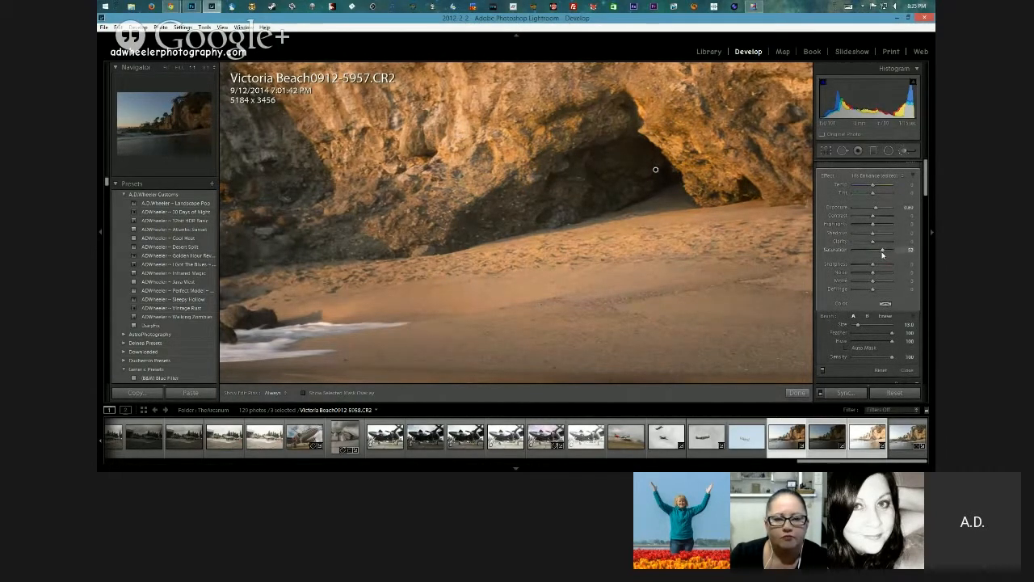
left_click_drag(876, 207, 886, 209)
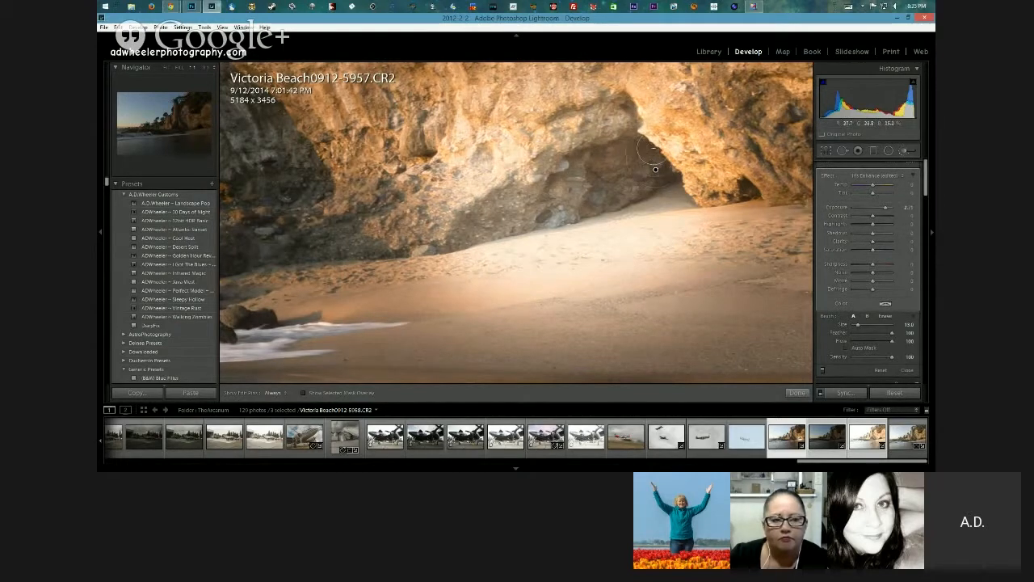
Set the cave brush's Contrast to about 82, return its Exposure to 0, and raise its Shadows to 100
left_click_drag(886, 216, 889, 218)
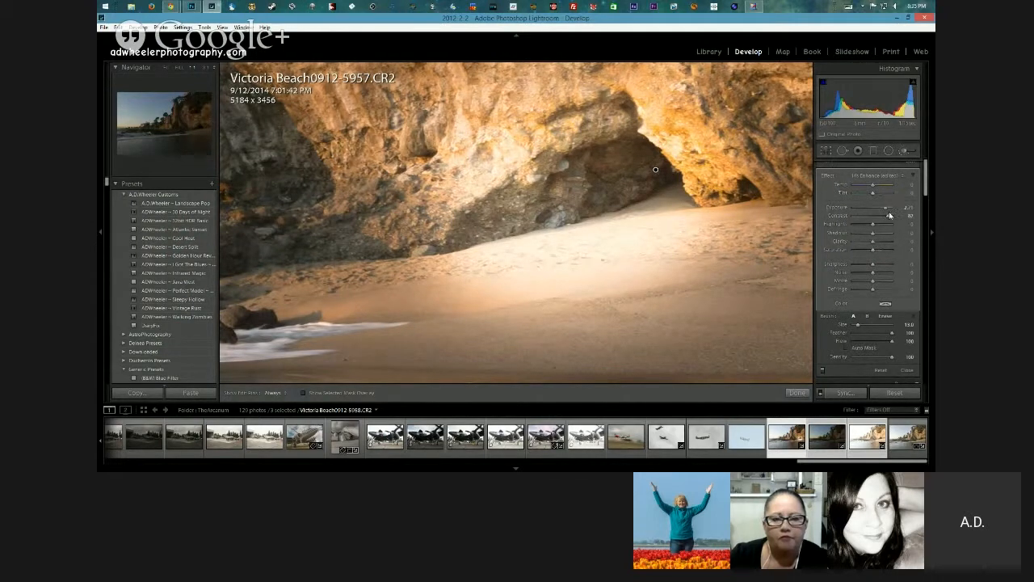
left_click_drag(887, 212, 881, 212)
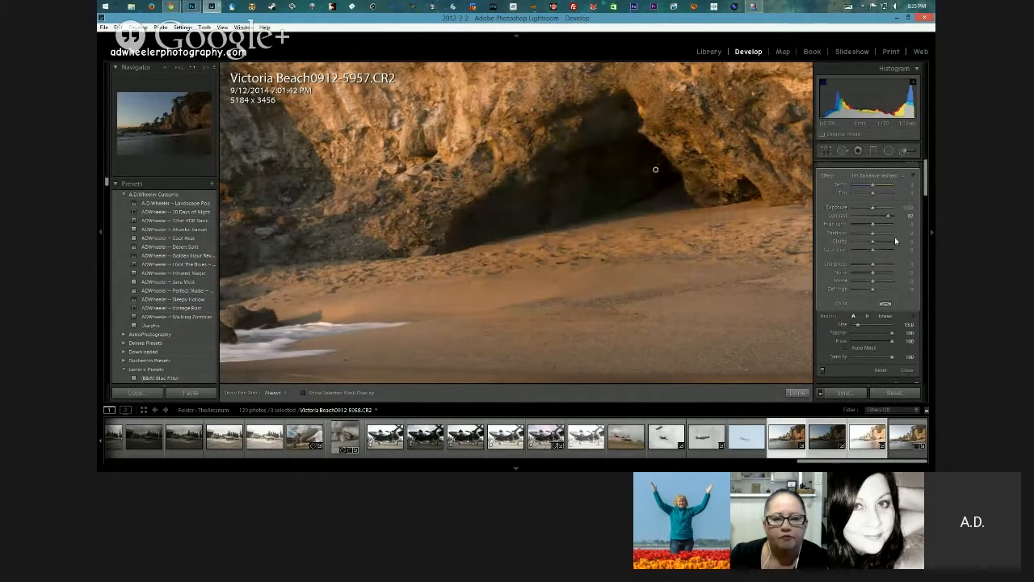
left_click_drag(876, 236, 897, 235)
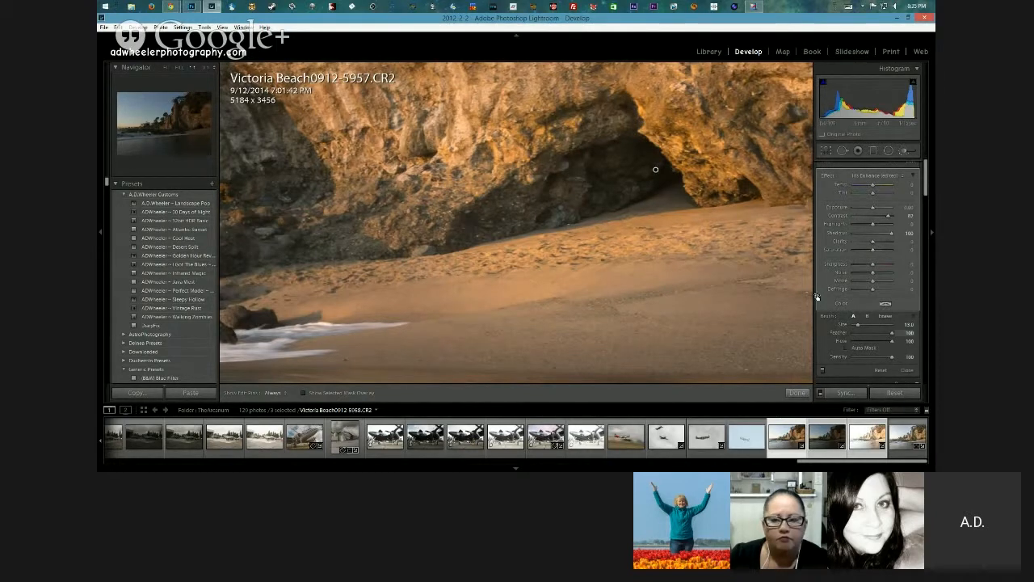
Switch the cave brush to Erase, inspect the cave edit with its pin hidden and shown, and close the Adjustment Brush
left_click(886, 316)
key("h")
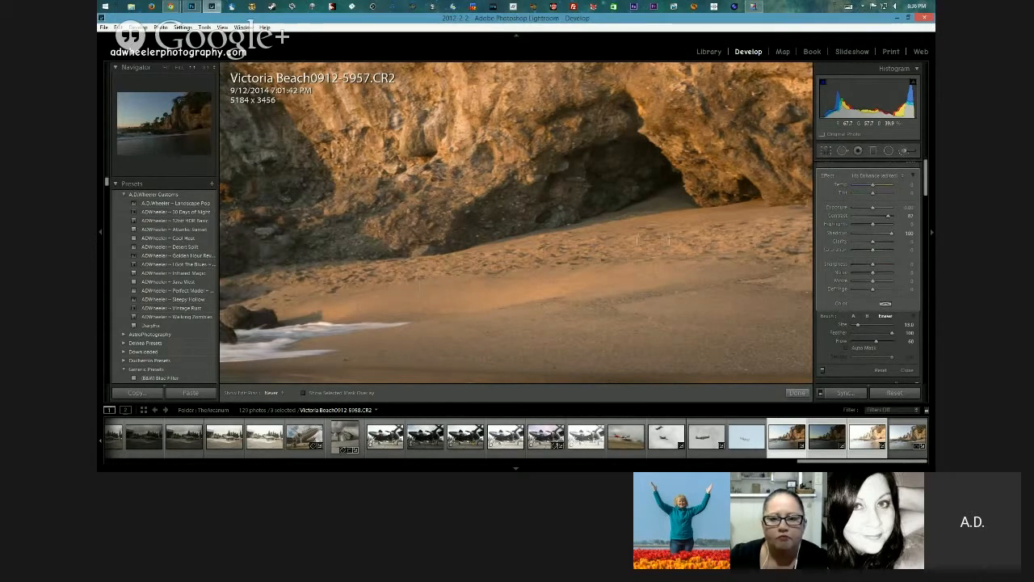
key("h")
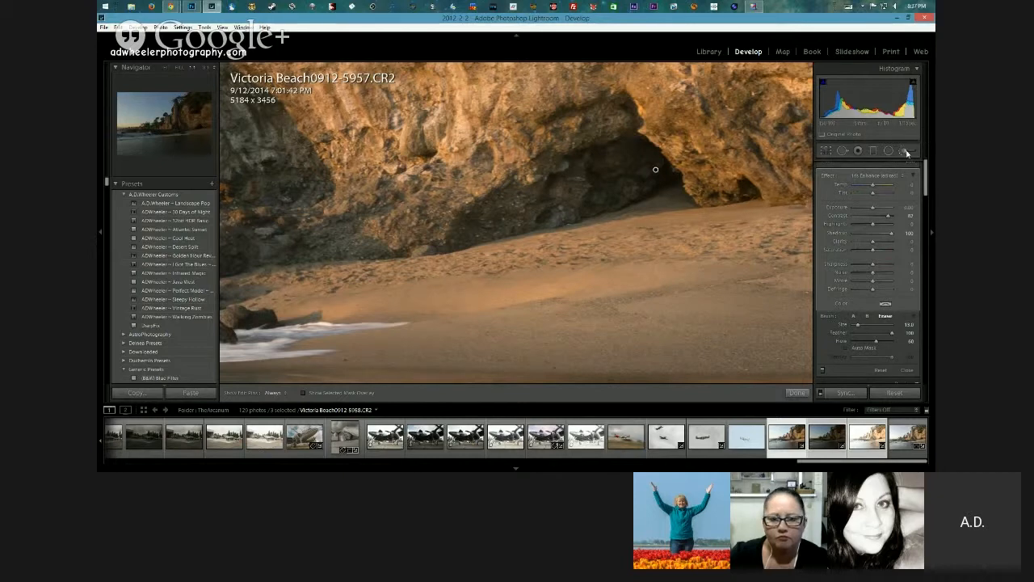
key("k")
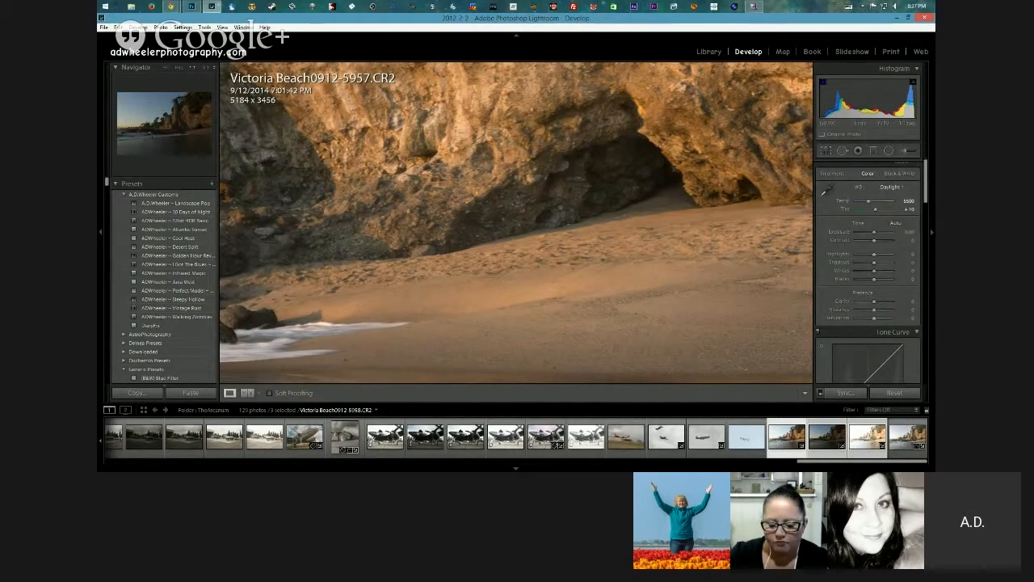
Draw a Graduated Filter from the wet sand up to the shoreline with Clarity and Exposure 0, Saturation about 56, and Shadows about 77
left_click(155, 120)
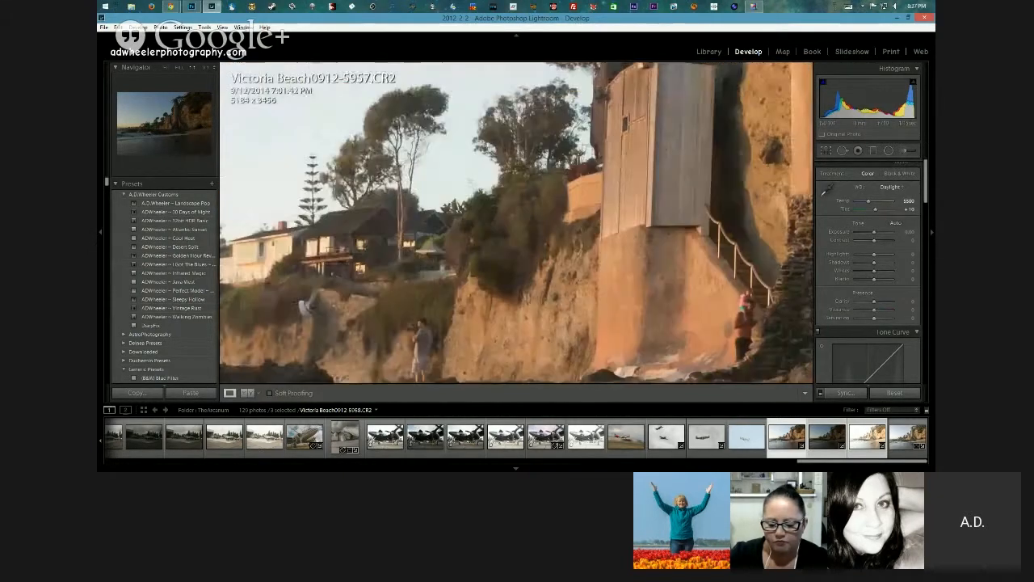
left_click(478, 260)
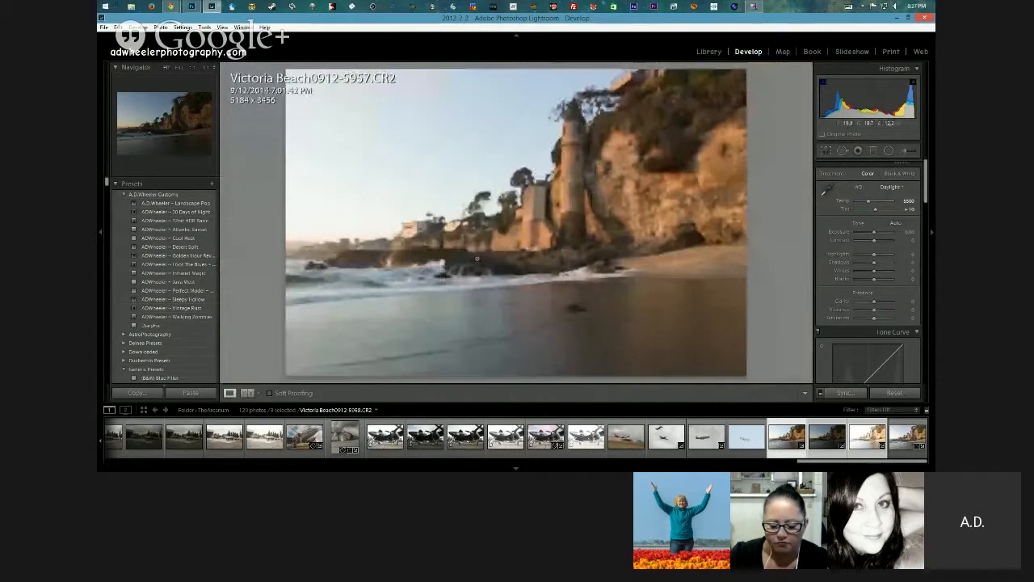
left_click(873, 151)
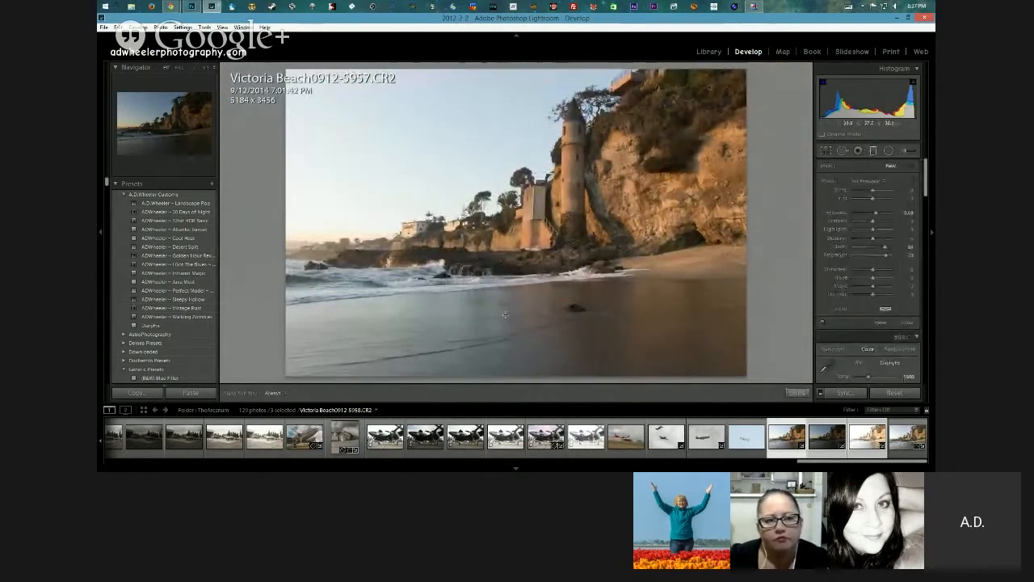
left_click_drag(509, 307, 502, 239)
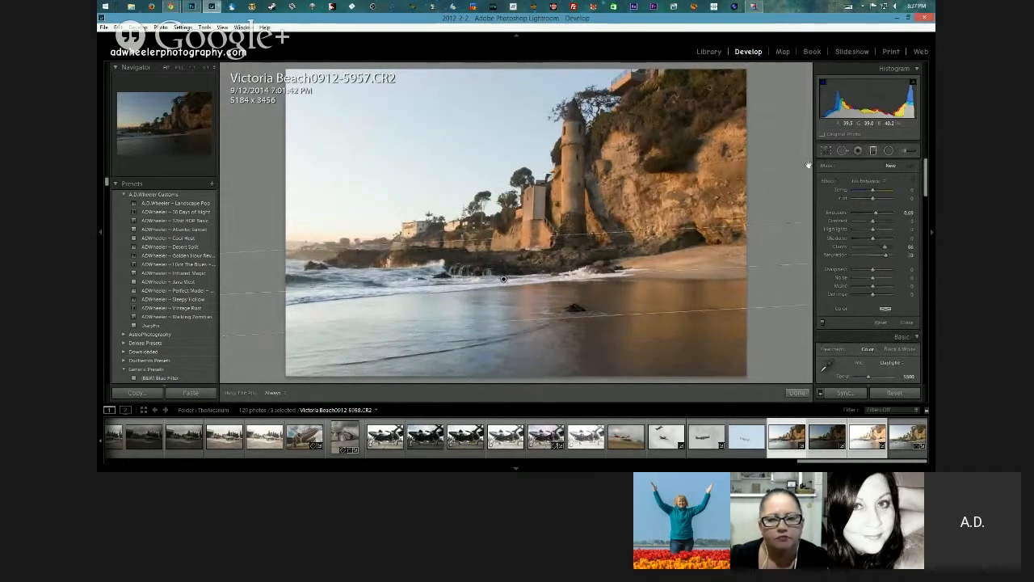
double_click(890, 256)
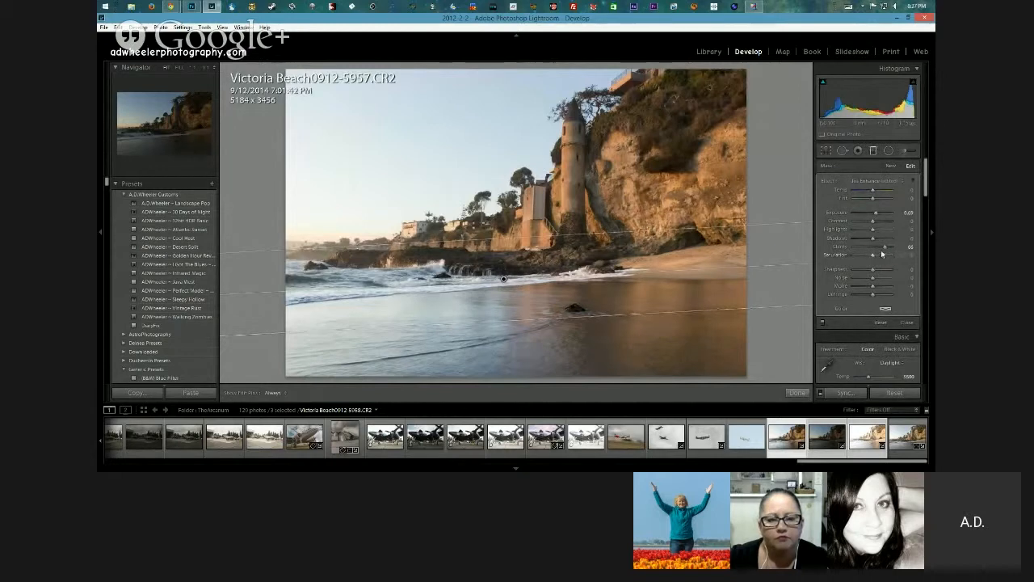
double_click(885, 247)
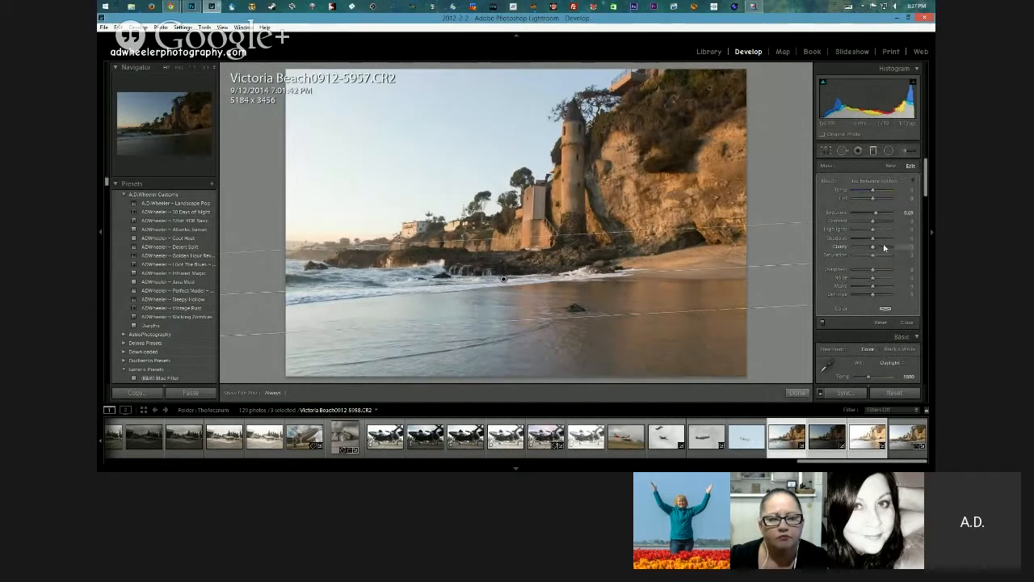
mouse_move(873, 255)
left_mouse_down()
mouse_move(901, 257)
mouse_move(883, 260)
left_mouse_up()
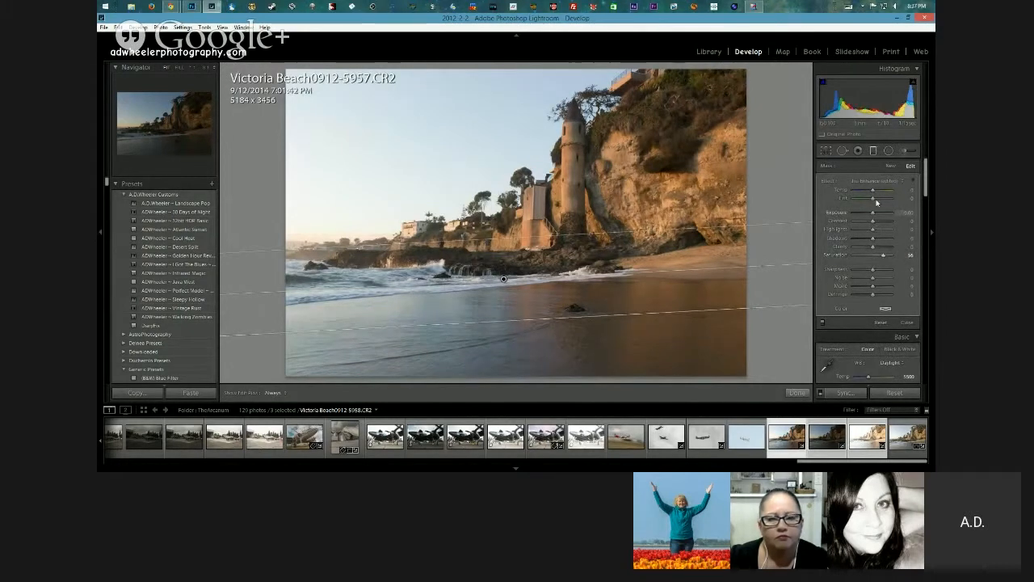
left_click_drag(891, 241, 887, 240)
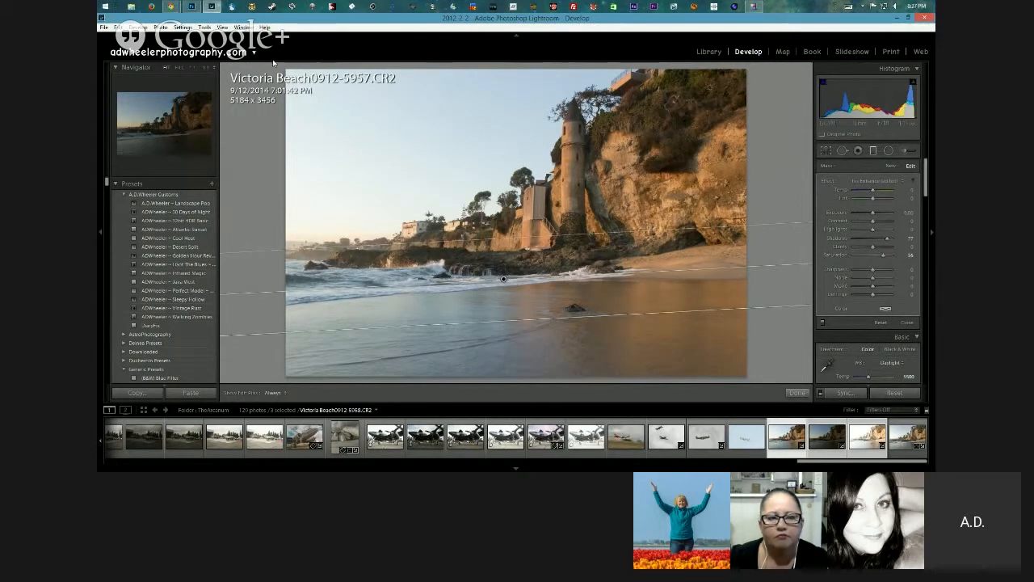
Paint the whole sky with a new Adjustment Brush mask at size 100 with Auto Mask on and the mask overlay displayed
key("k")
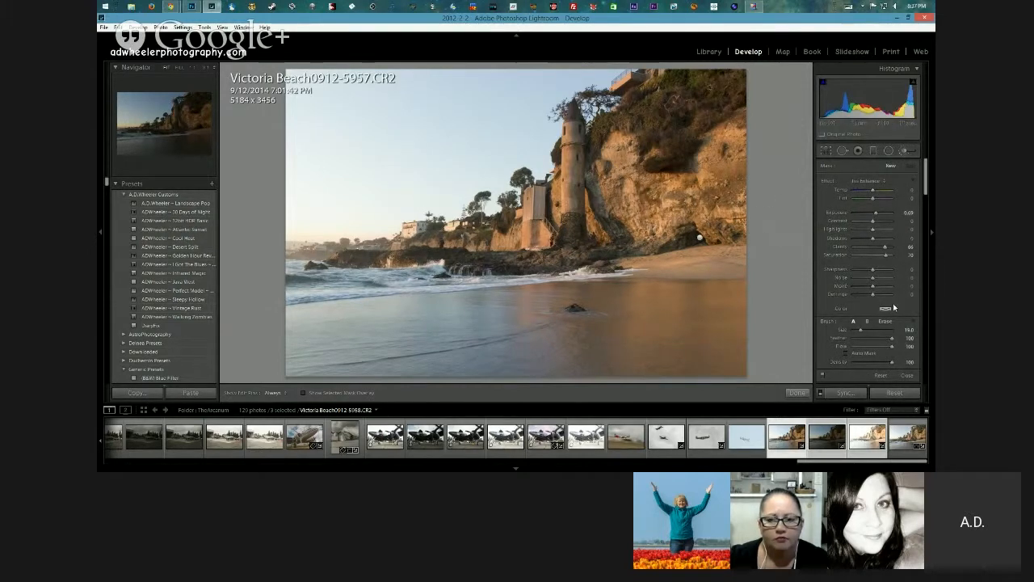
left_click_drag(862, 330, 896, 330)
left_click(846, 353)
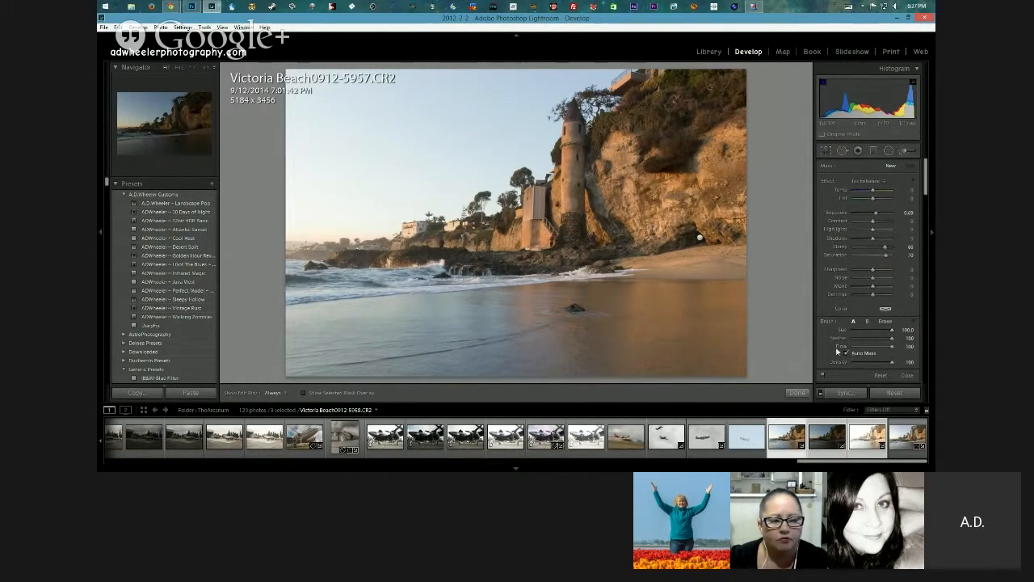
left_click(429, 80)
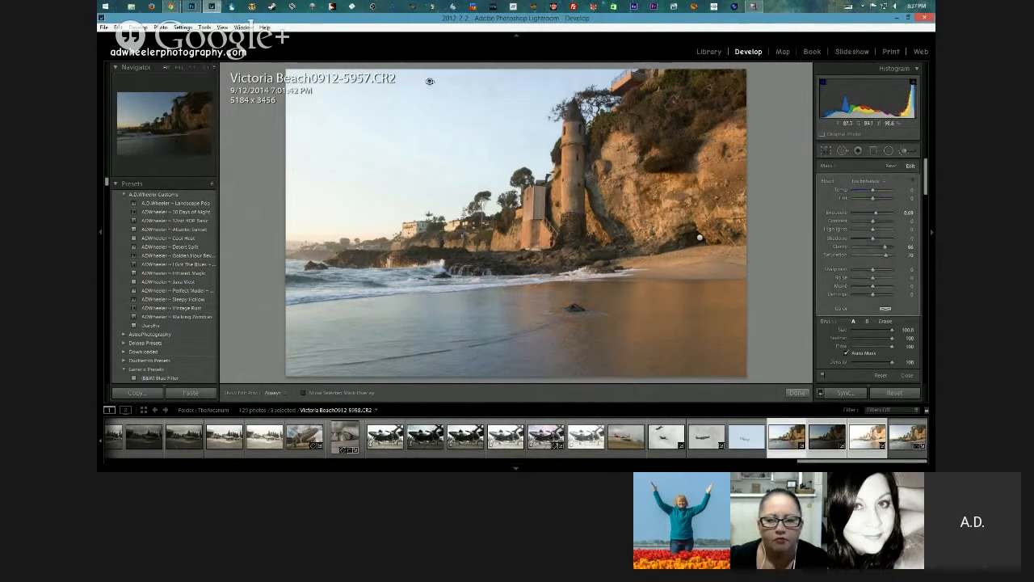
left_click(304, 393)
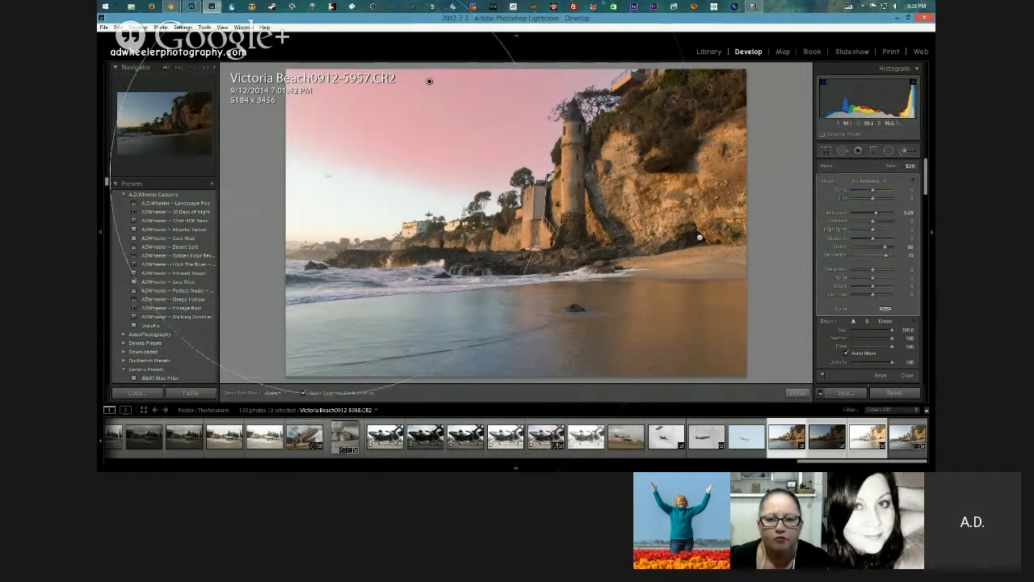
left_click(429, 81)
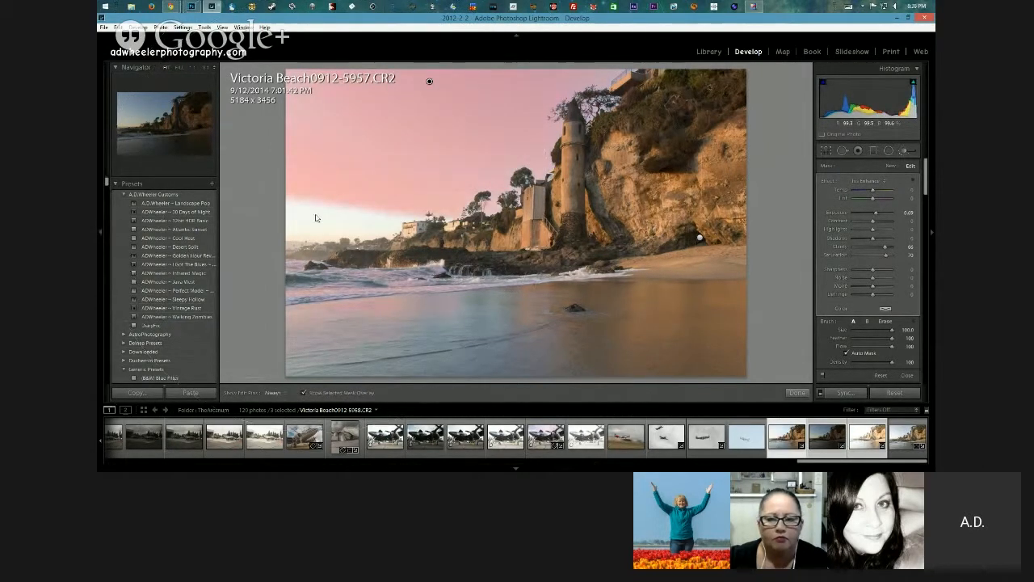
left_click(430, 81)
Switch the sky brush to Erase and inspect the mask along the tower and cliff with the edit pins hidden and shown
key("h")
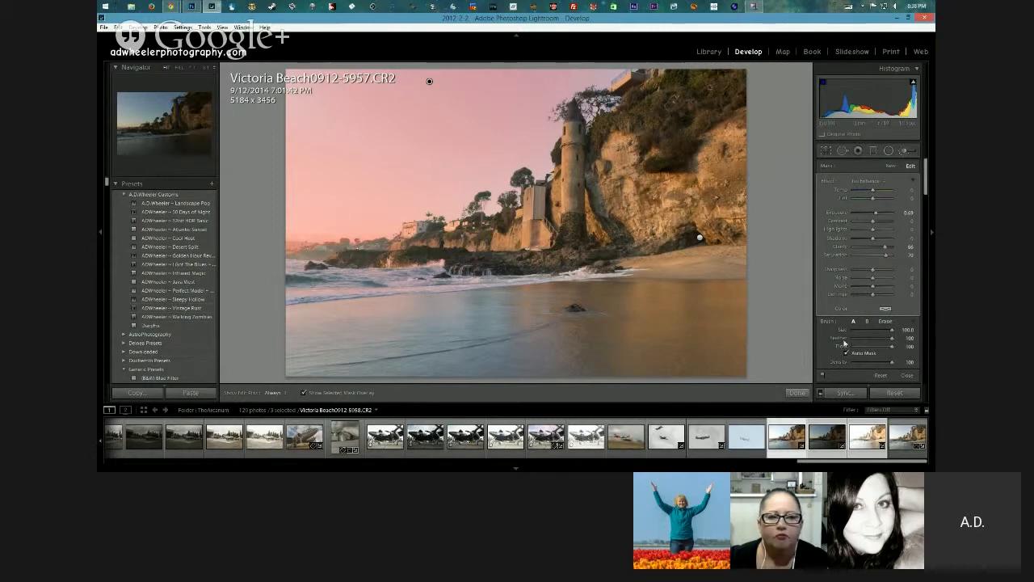
left_click(886, 323)
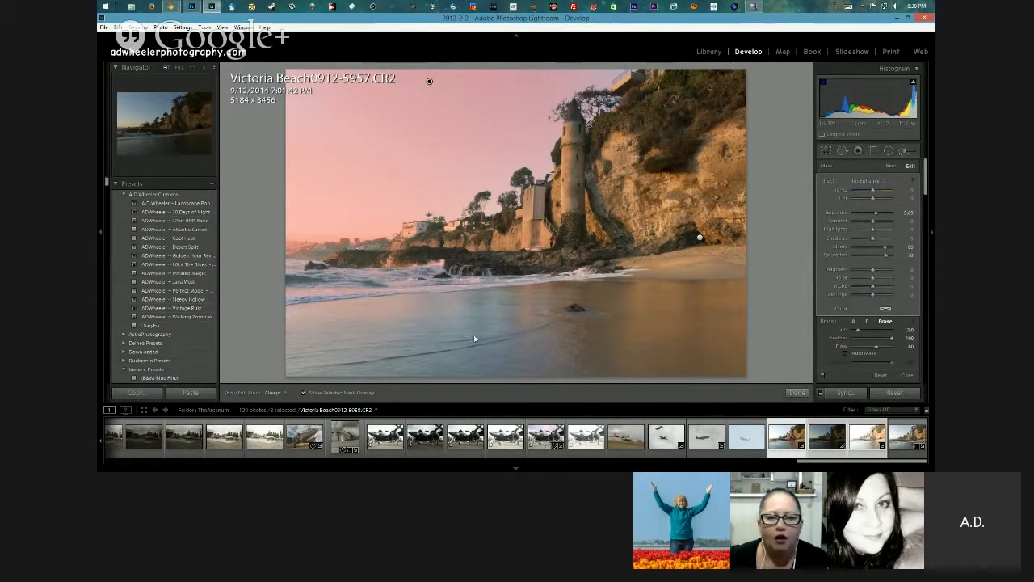
scroll(470, 323, "down", 4)
key("h")
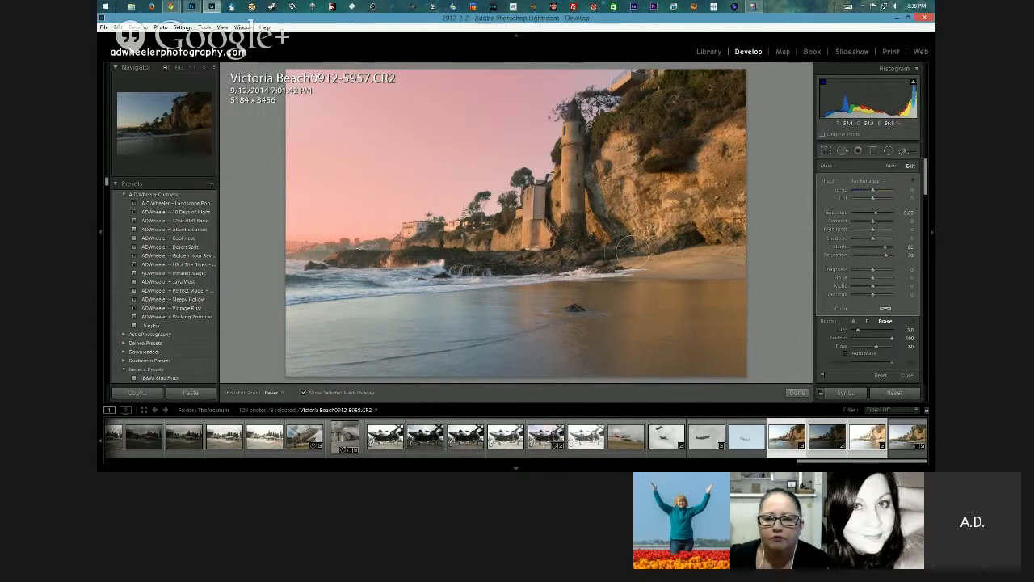
key("h")
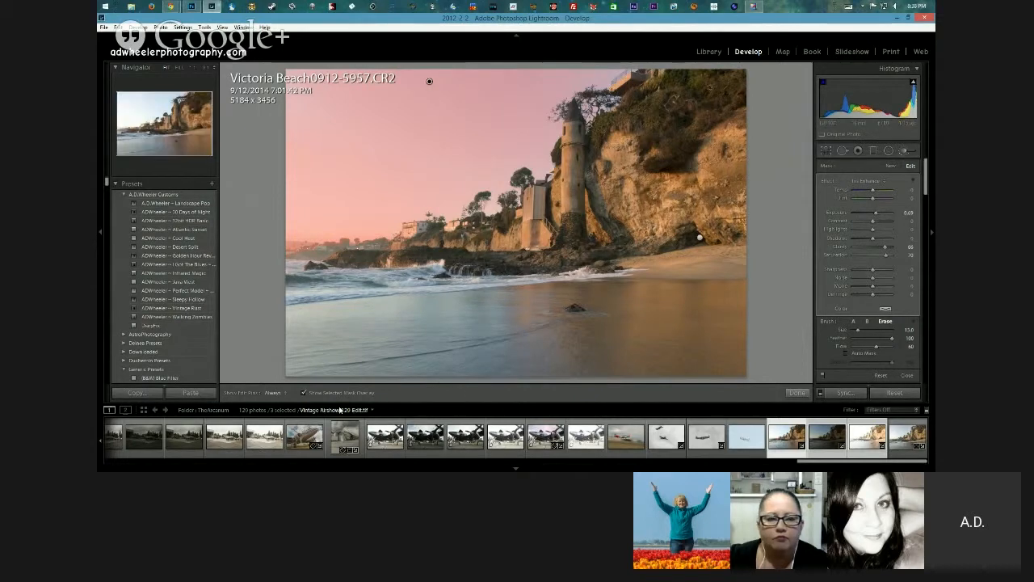
Hide the mask overlay and set the sky brush's Exposure to 0, Highlights to about -82, and Clarity to 0
left_click(320, 393)
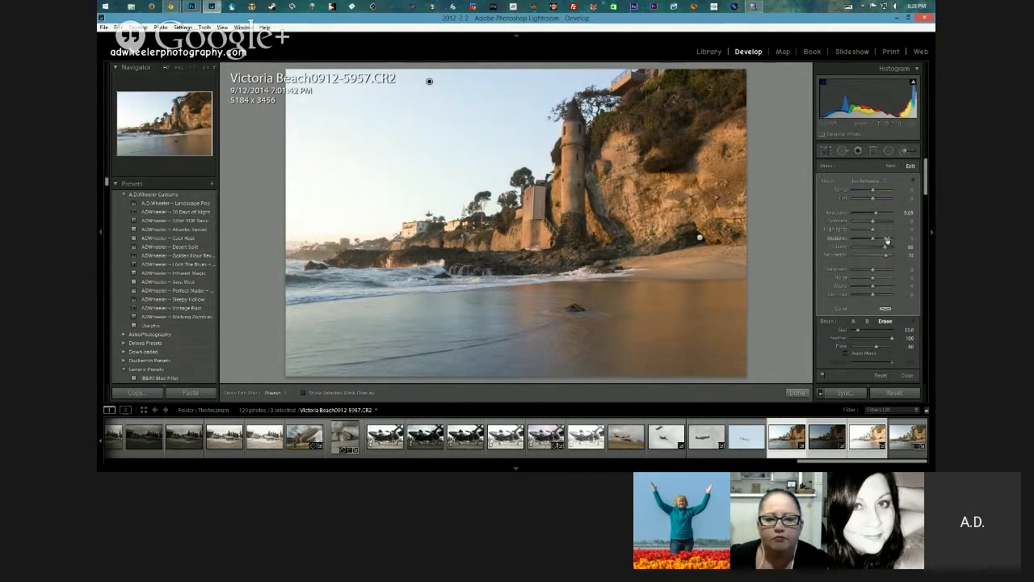
left_click_drag(872, 235, 857, 232)
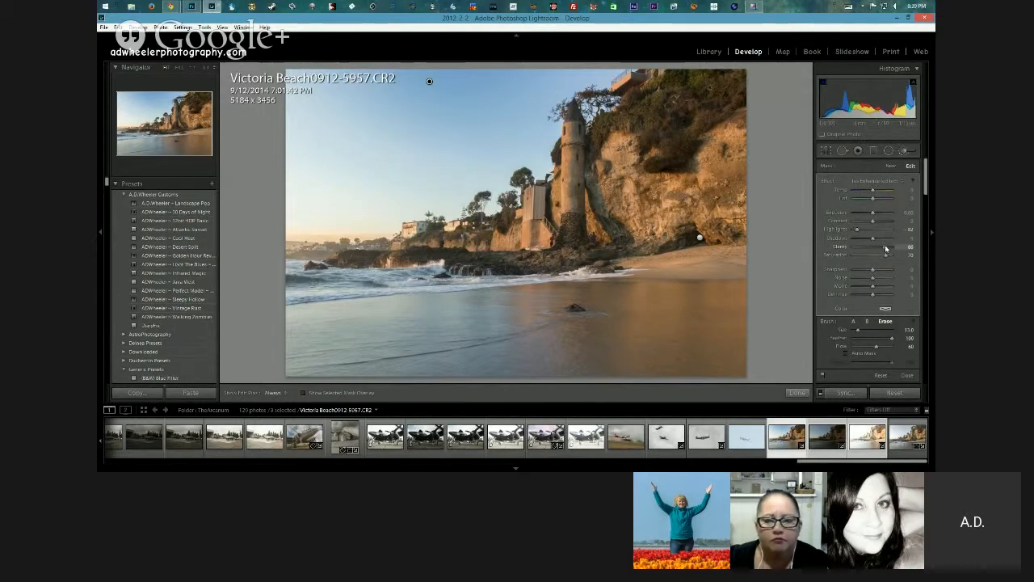
double_click(841, 246)
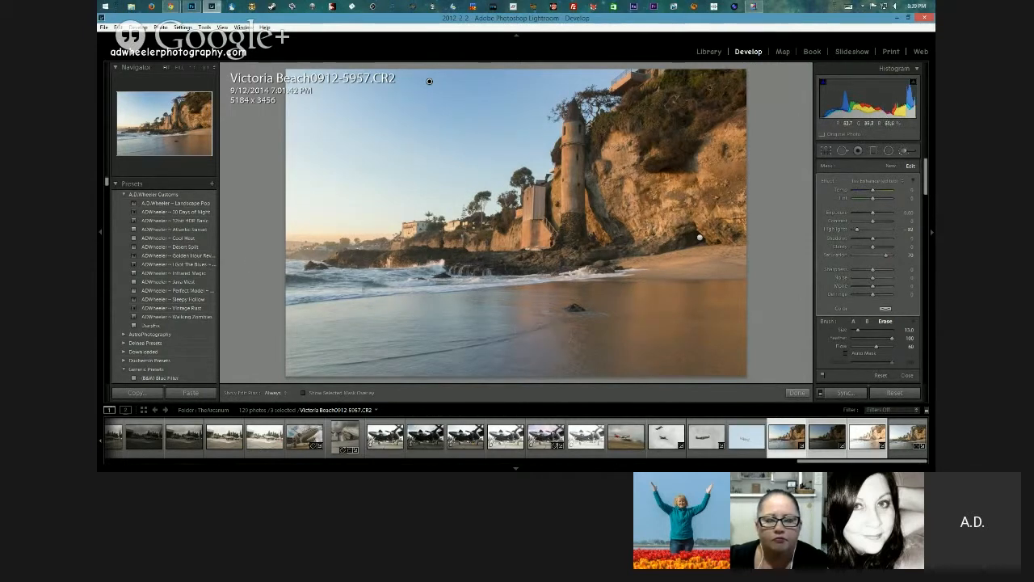
Extend the sky brush's mask over the waves and surf along the shore with Auto Mask off and brush sizes from about 11 to 7
scroll(778, 177, "down", 5)
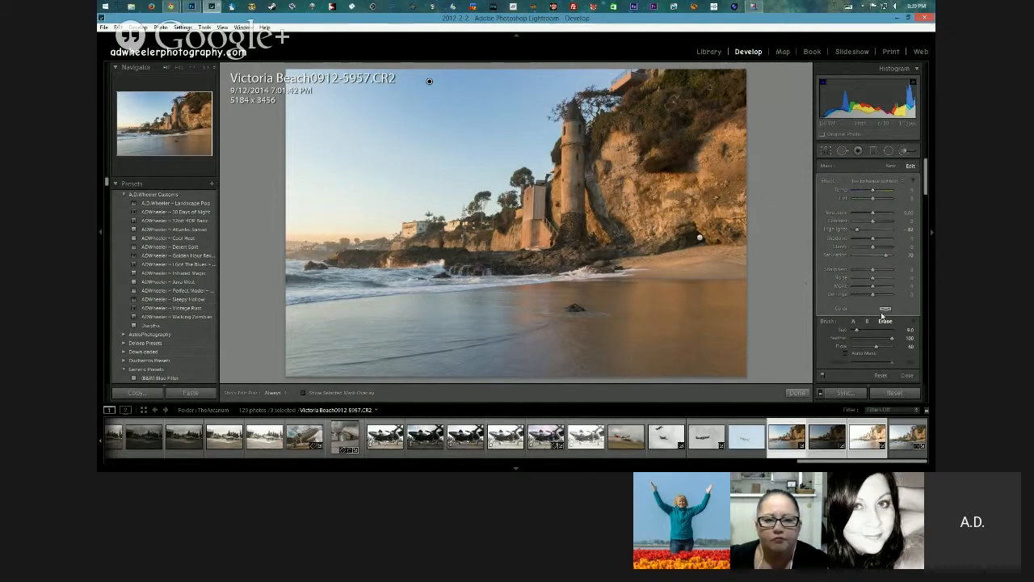
left_click(854, 322)
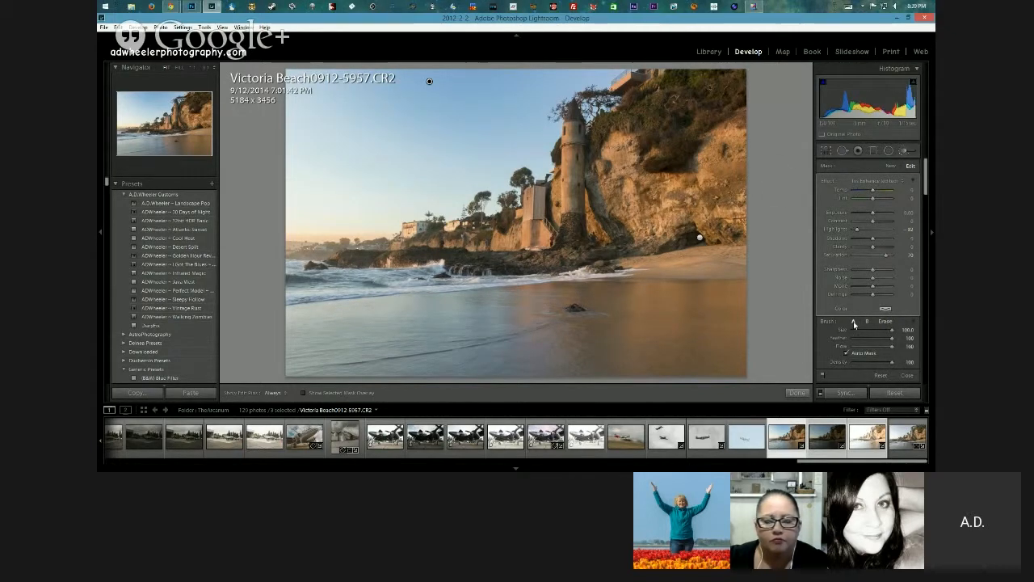
left_click(846, 353)
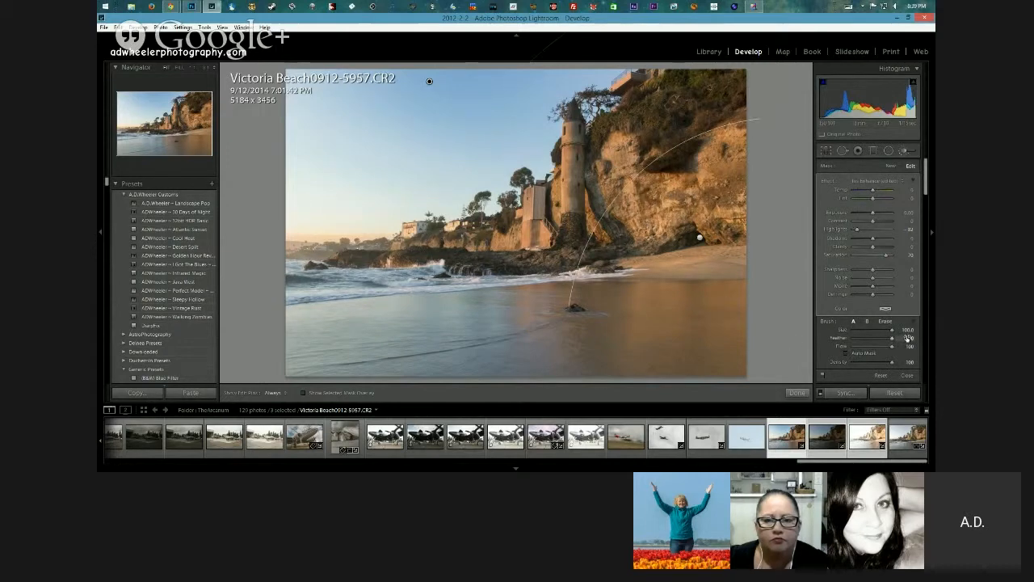
left_click_drag(894, 330, 857, 332)
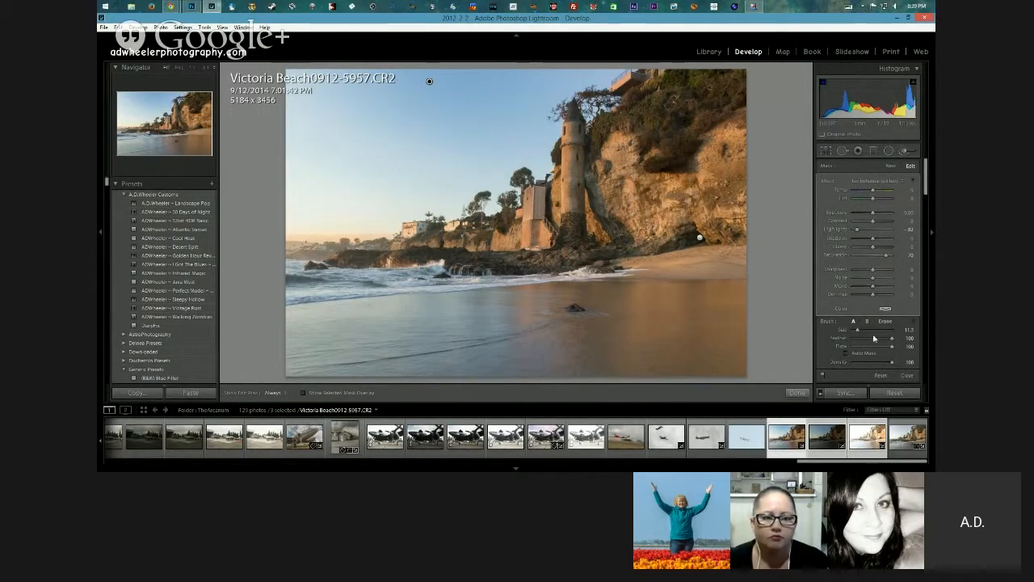
key("h")
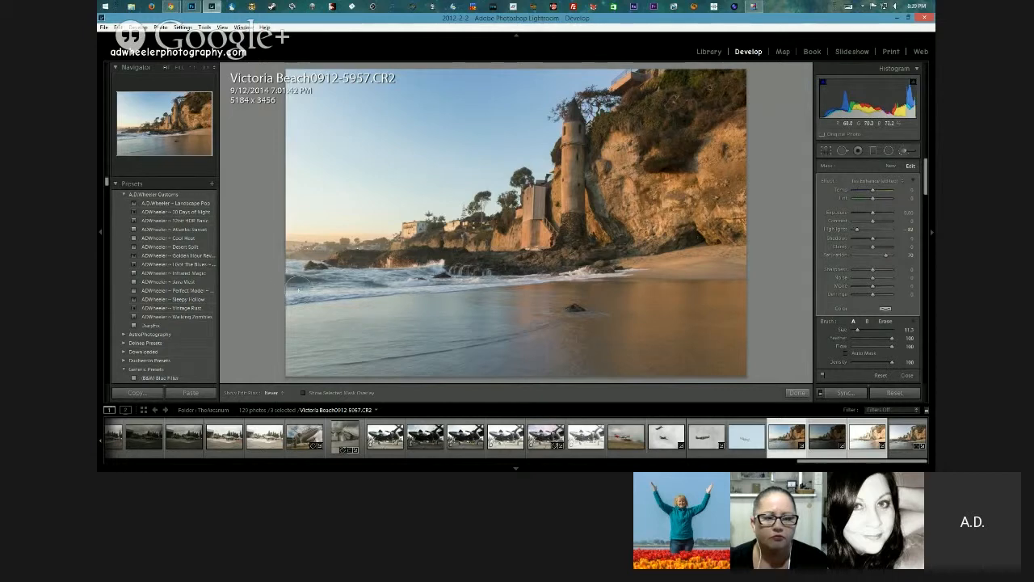
left_click_drag(318, 289, 436, 277)
mouse_move(327, 279)
left_mouse_down()
mouse_move(308, 273)
mouse_move(383, 296)
mouse_move(455, 294)
left_mouse_up()
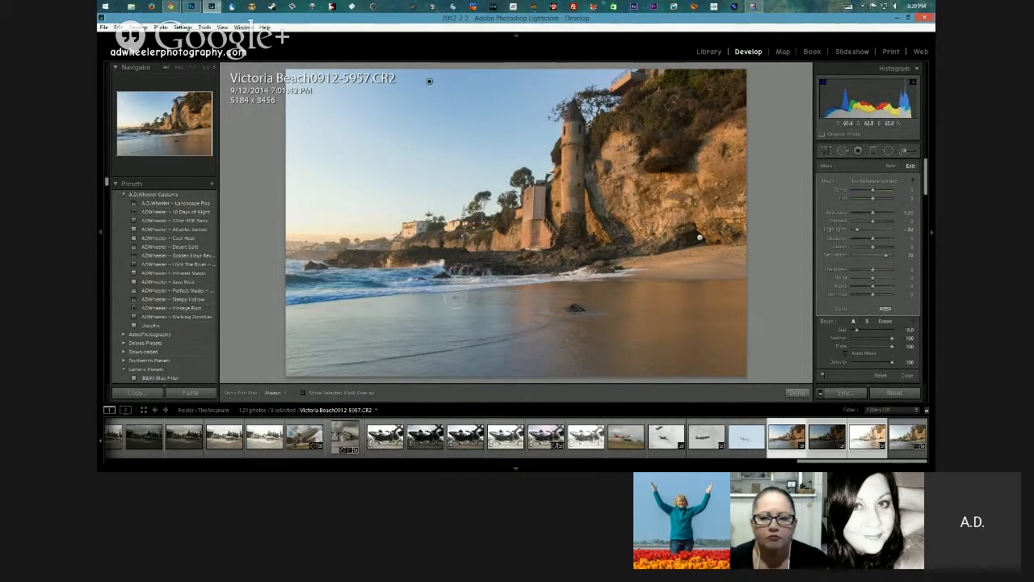
scroll(456, 296, "down", 2)
mouse_move(428, 278)
left_mouse_down()
mouse_move(507, 276)
mouse_move(497, 280)
mouse_move(611, 262)
left_mouse_up()
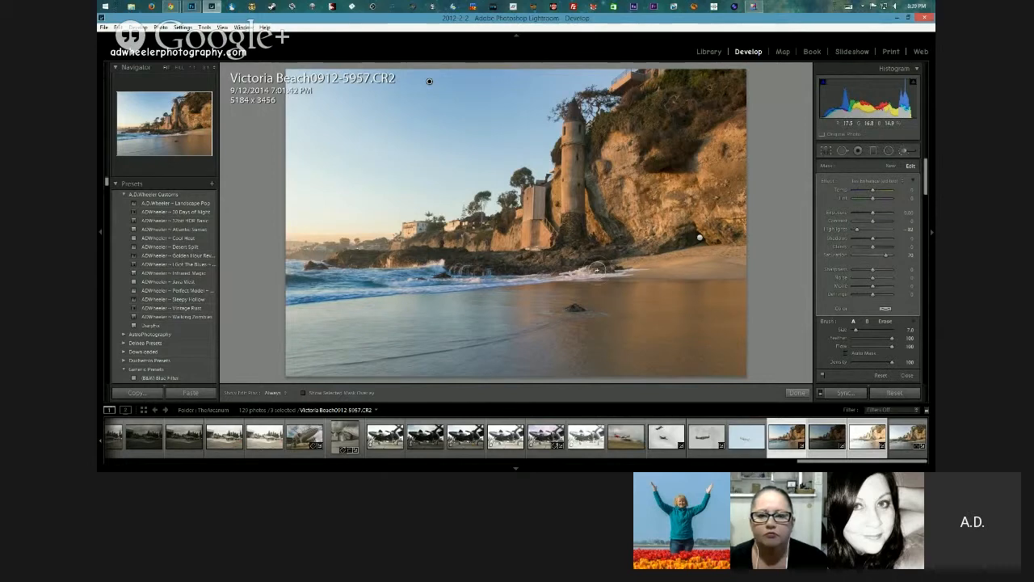
mouse_move(314, 299)
left_mouse_down()
mouse_move(323, 298)
mouse_move(285, 270)
mouse_move(316, 280)
left_mouse_up()
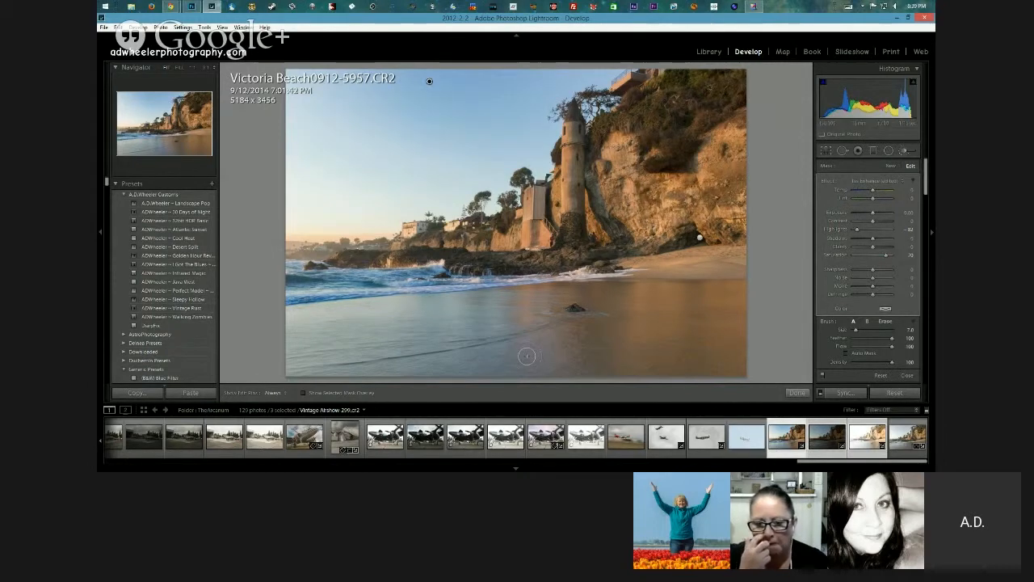
Set the sky and wave brush's Saturation to about 64 and its Contrast to about 38
left_click_drag(886, 257, 885, 259)
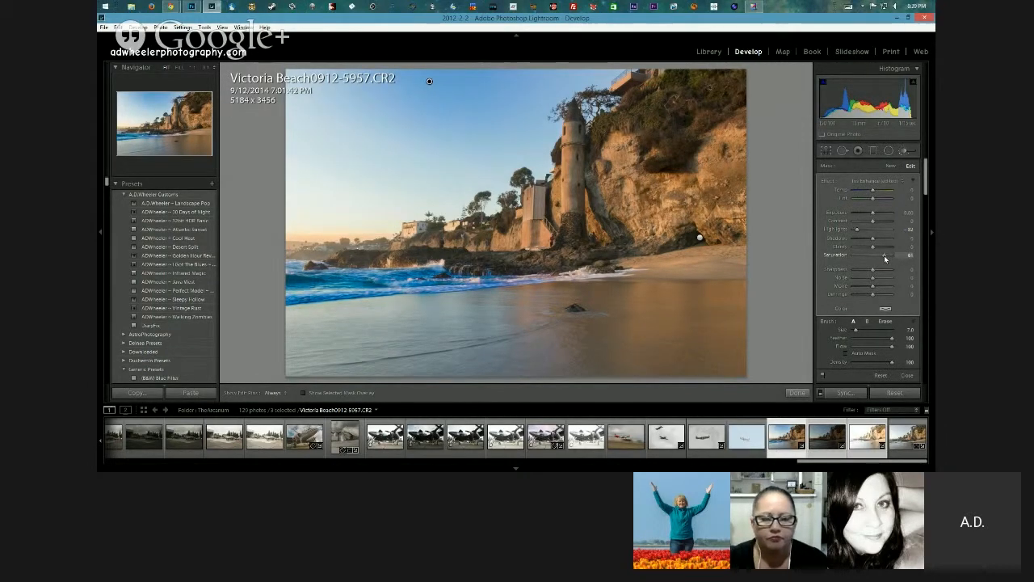
left_click_drag(884, 259, 885, 259)
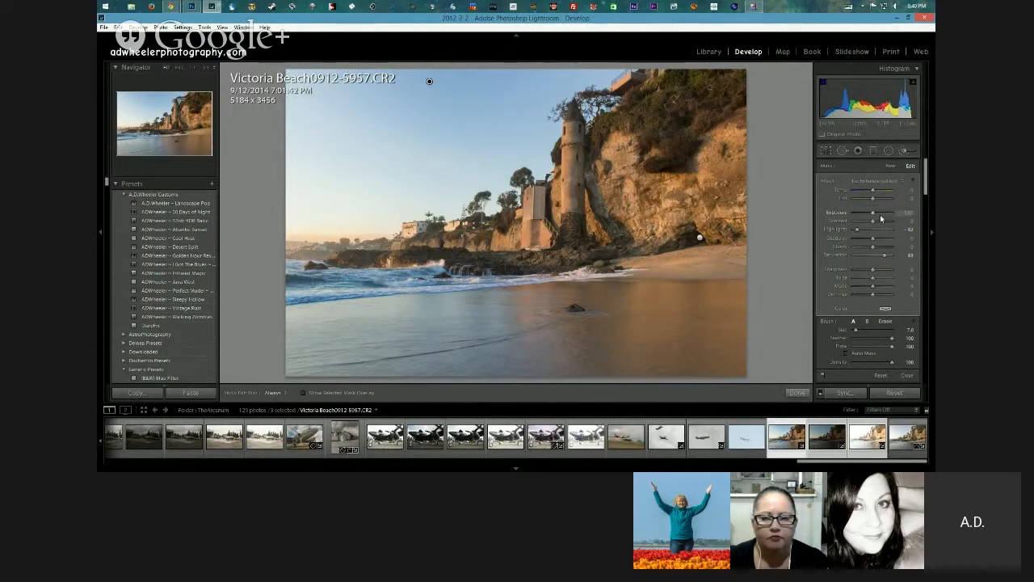
left_click_drag(873, 224, 880, 224)
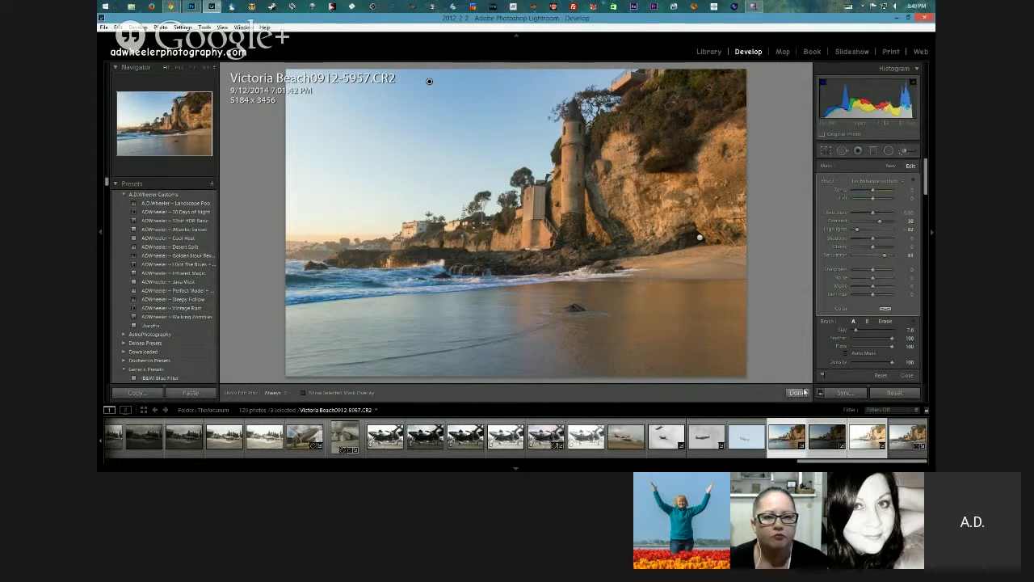
Open the merged HDR photo Victoria Beach0912-5957_8_9.tif for local adjustments
left_click(899, 437)
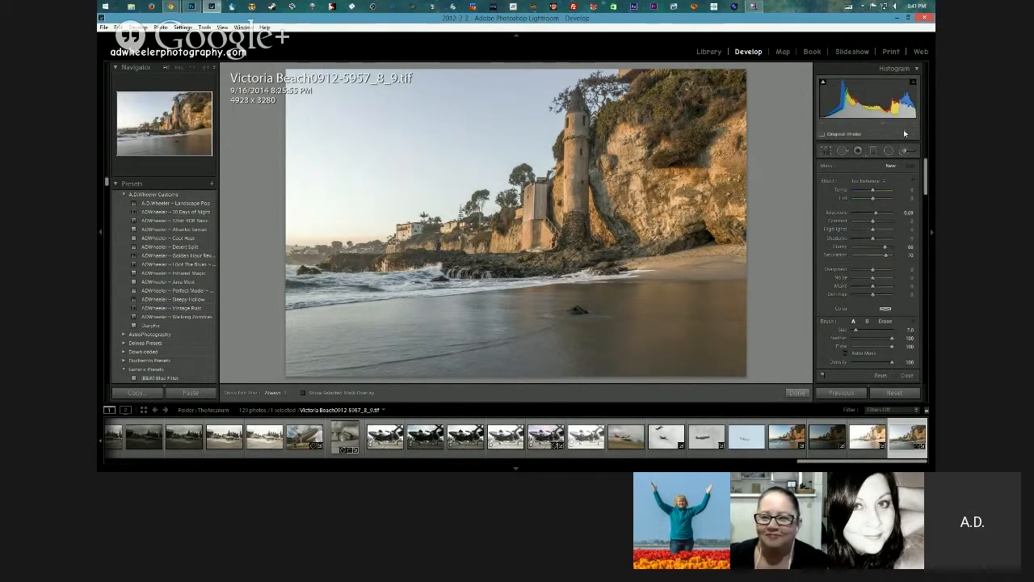
Paint a new Adjustment Brush mask over the dark rocks and cave opening at the base of the cliff
left_click(797, 392)
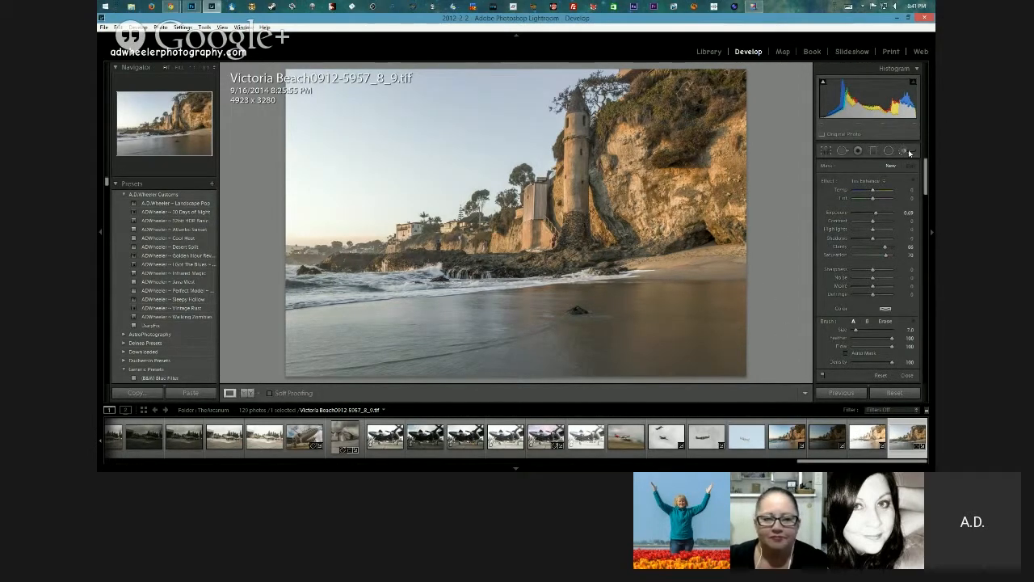
left_click(694, 242)
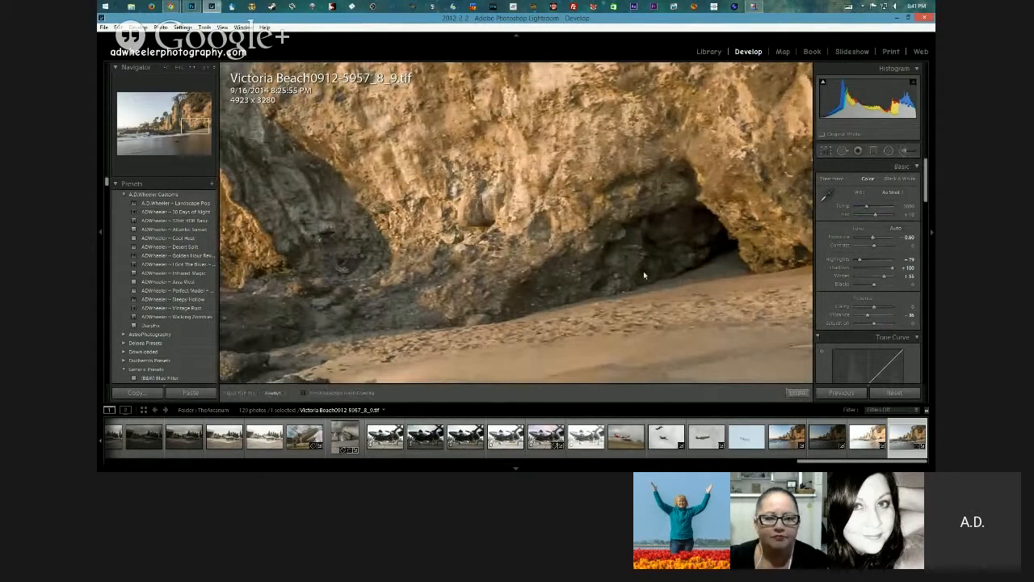
left_click(907, 152)
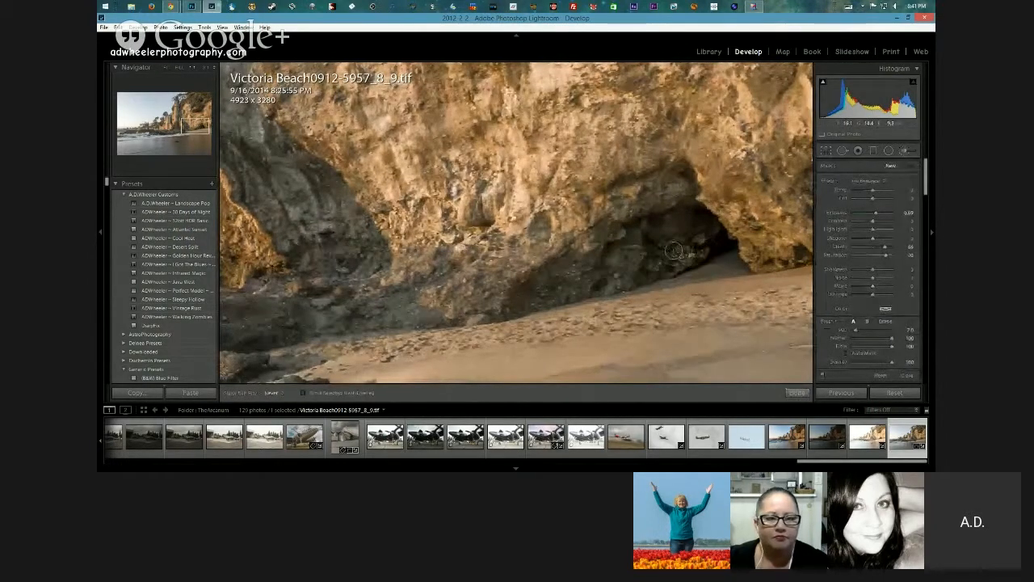
mouse_move(596, 244)
left_mouse_down()
mouse_move(615, 227)
mouse_move(522, 289)
mouse_move(556, 278)
mouse_move(537, 297)
mouse_move(555, 296)
mouse_move(642, 273)
mouse_move(603, 291)
mouse_move(712, 242)
mouse_move(685, 249)
mouse_move(716, 257)
mouse_move(707, 257)
mouse_move(727, 246)
mouse_move(721, 255)
mouse_move(732, 260)
mouse_move(700, 236)
left_mouse_up()
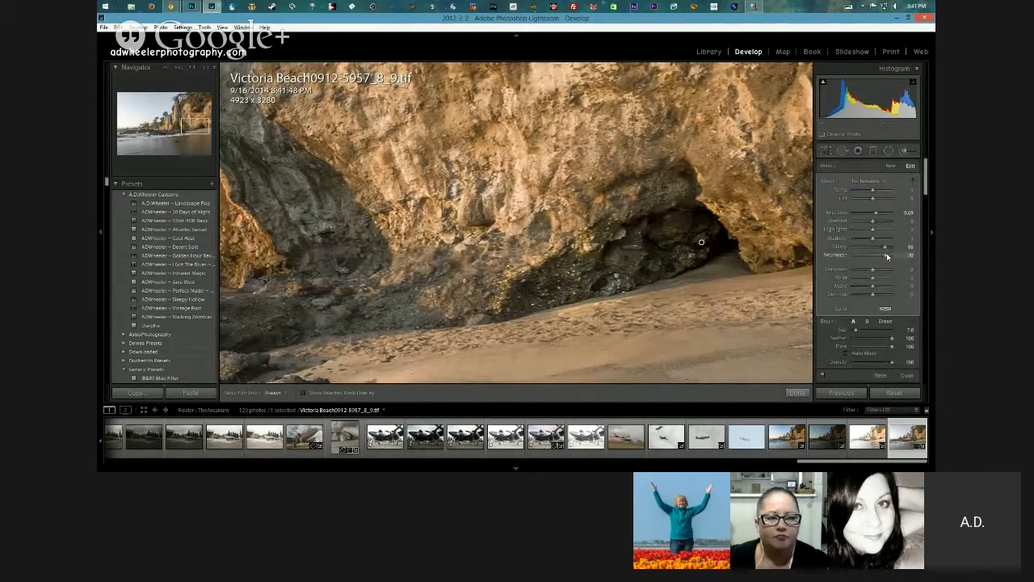
Reset the cave brush's Clarity to 0, raise its Shadows to 100, and check the cliff up close and in the full photo
double_click(885, 247)
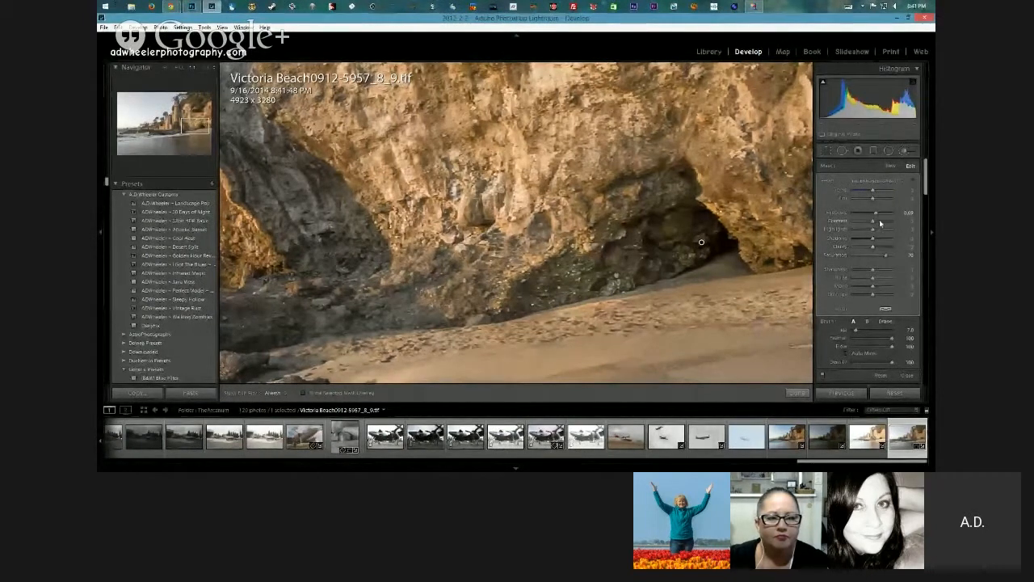
left_click_drag(873, 240, 907, 239)
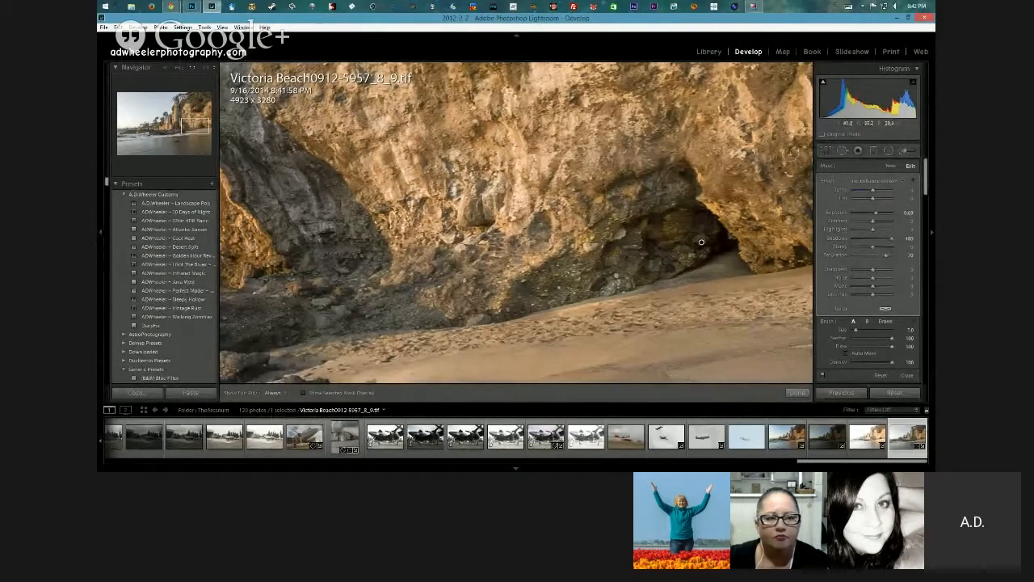
left_click(195, 122)
left_click_drag(517, 202, 517, 290)
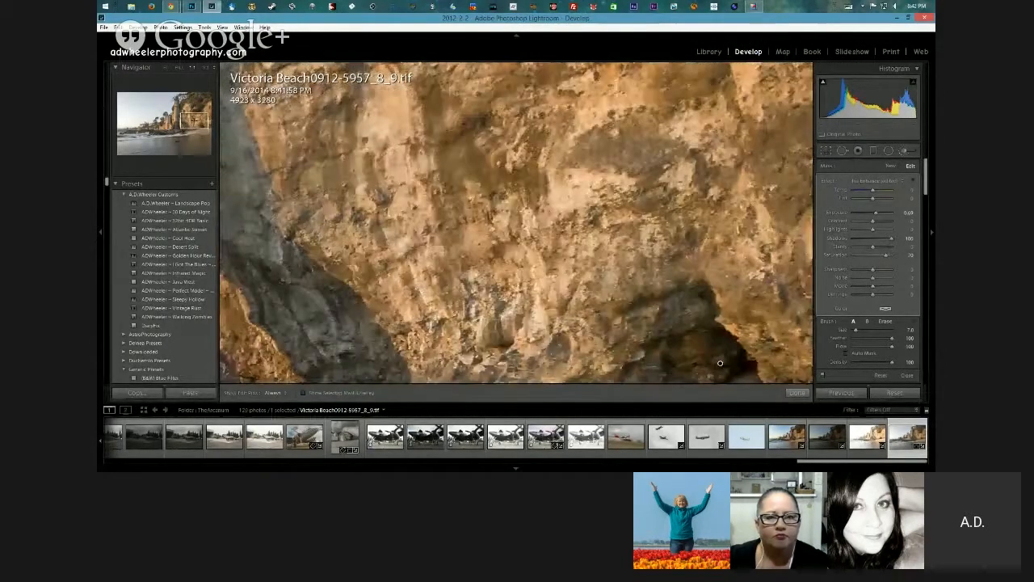
key("z")
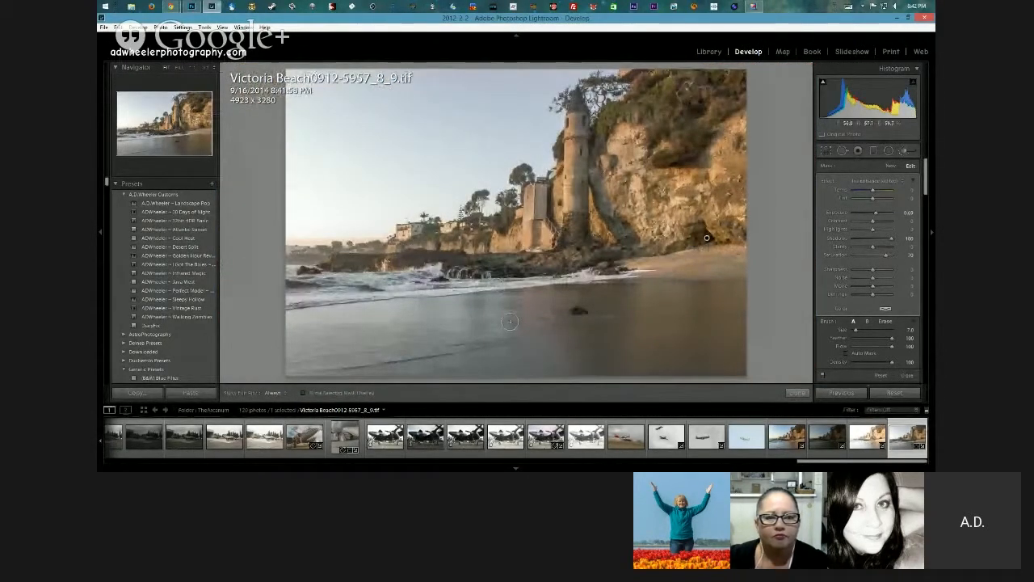